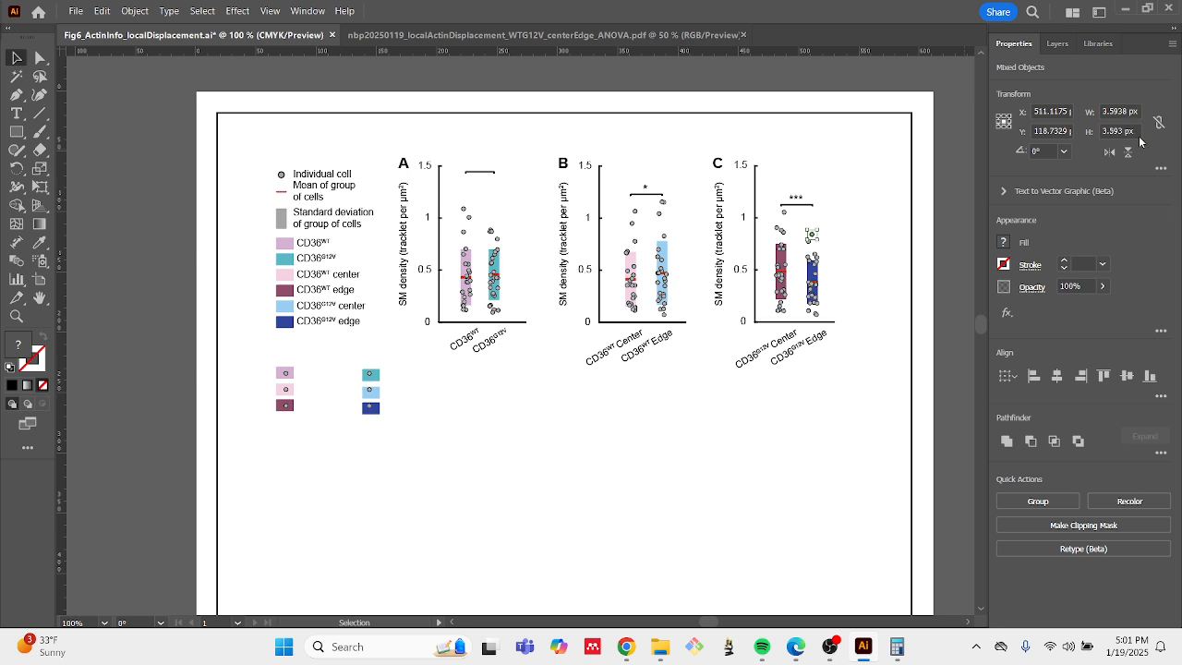
Select and copy the entire speckle displacement plot in nbp20250119_localActinDisplacement_WTG12V_centerEdge_ANOVA.pdf
click(838, 155)
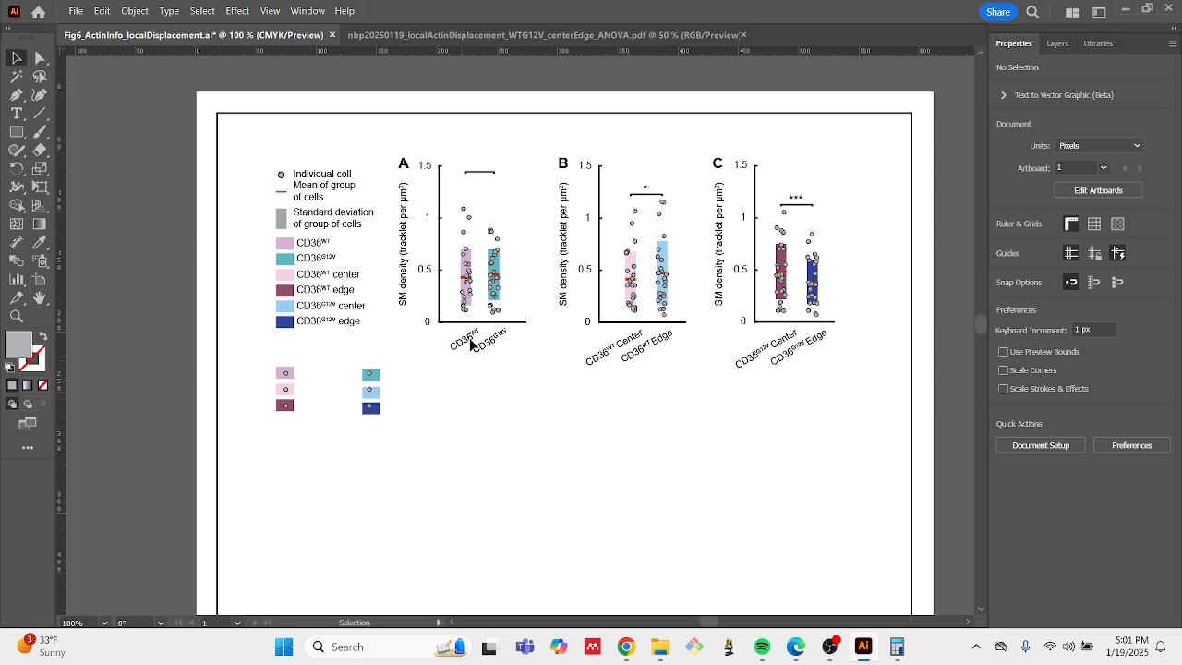
click(406, 35)
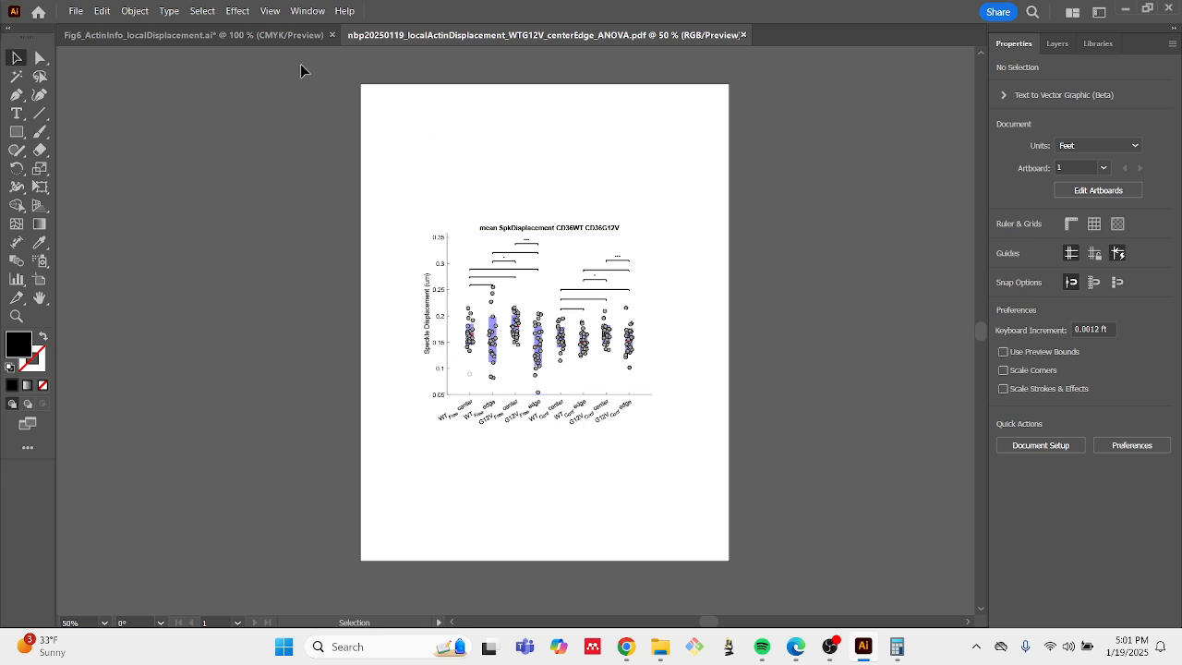
click(312, 35)
click(534, 37)
click(1057, 44)
click(1012, 43)
key(ctrl+a)
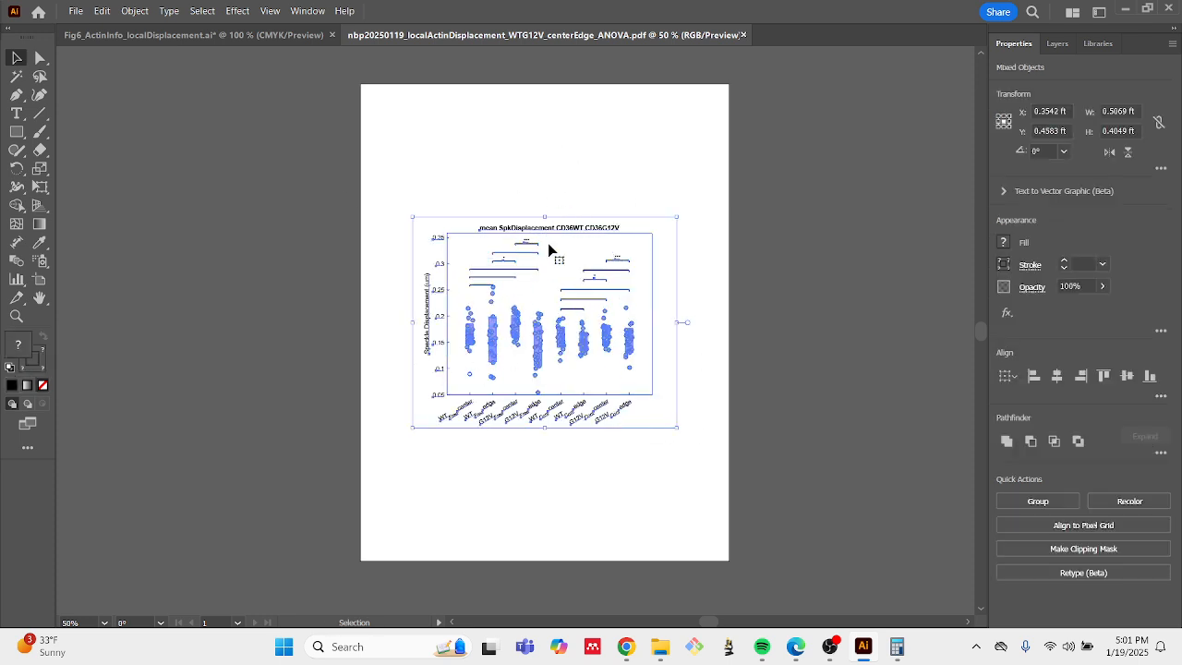
Paste the copied plot into the empty area below the panels and legend in Fig6_ActinInfo_localDisplacement.ai
click(251, 35)
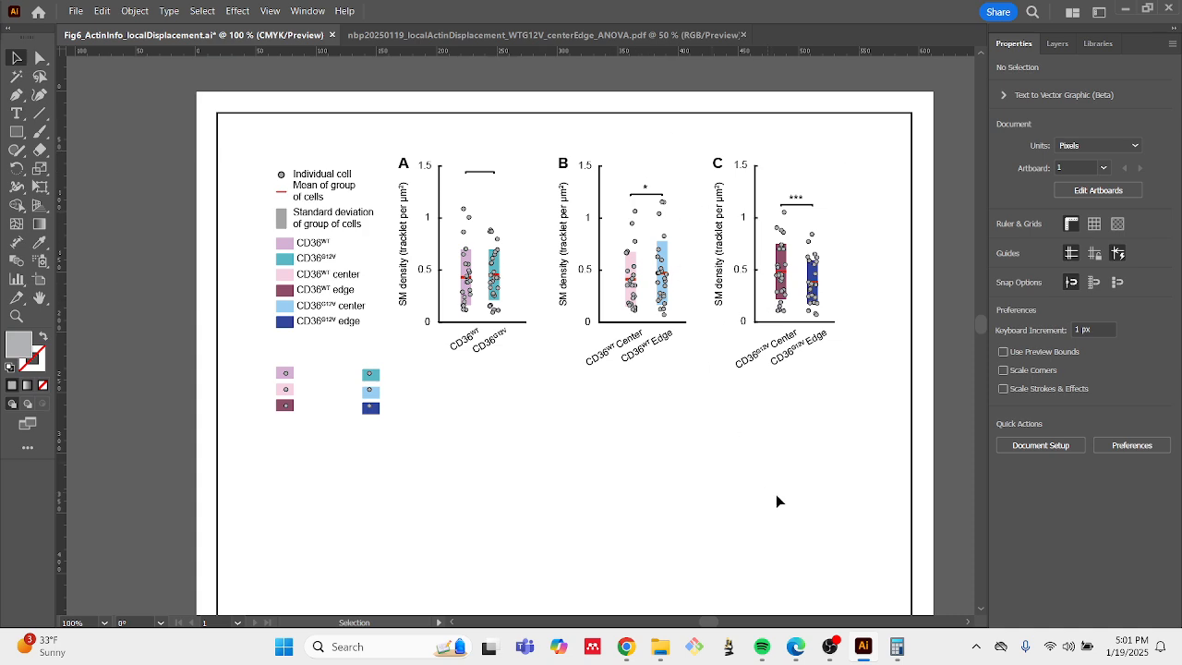
drag(714, 522, 704, 219)
click(1058, 44)
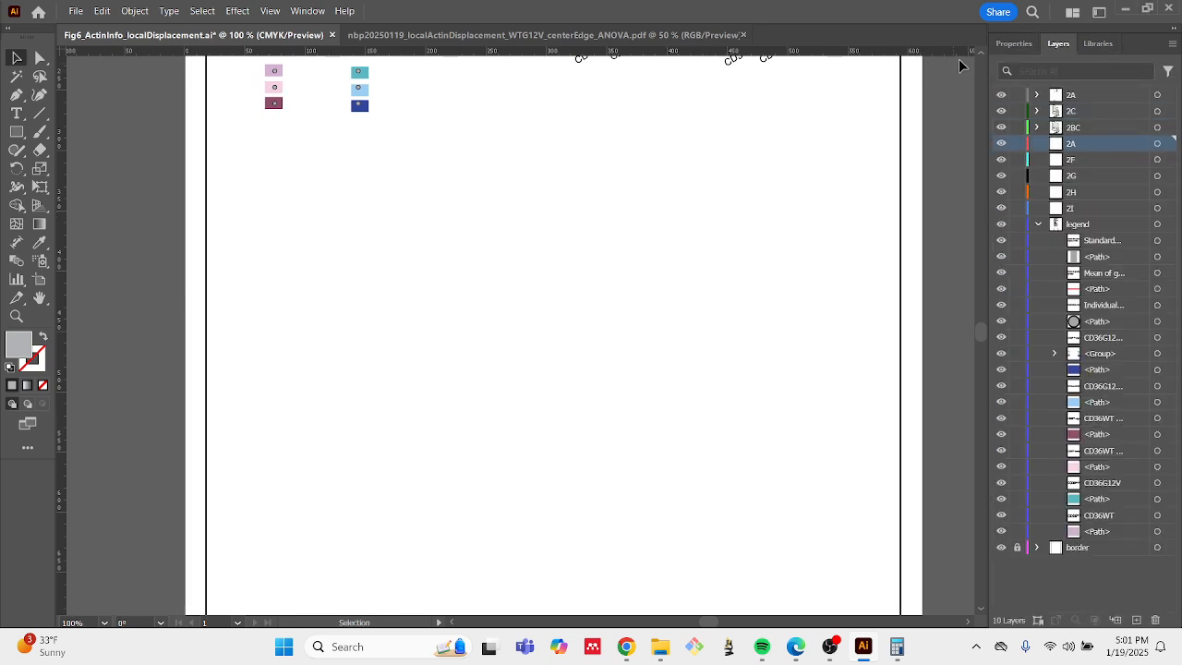
click(1013, 43)
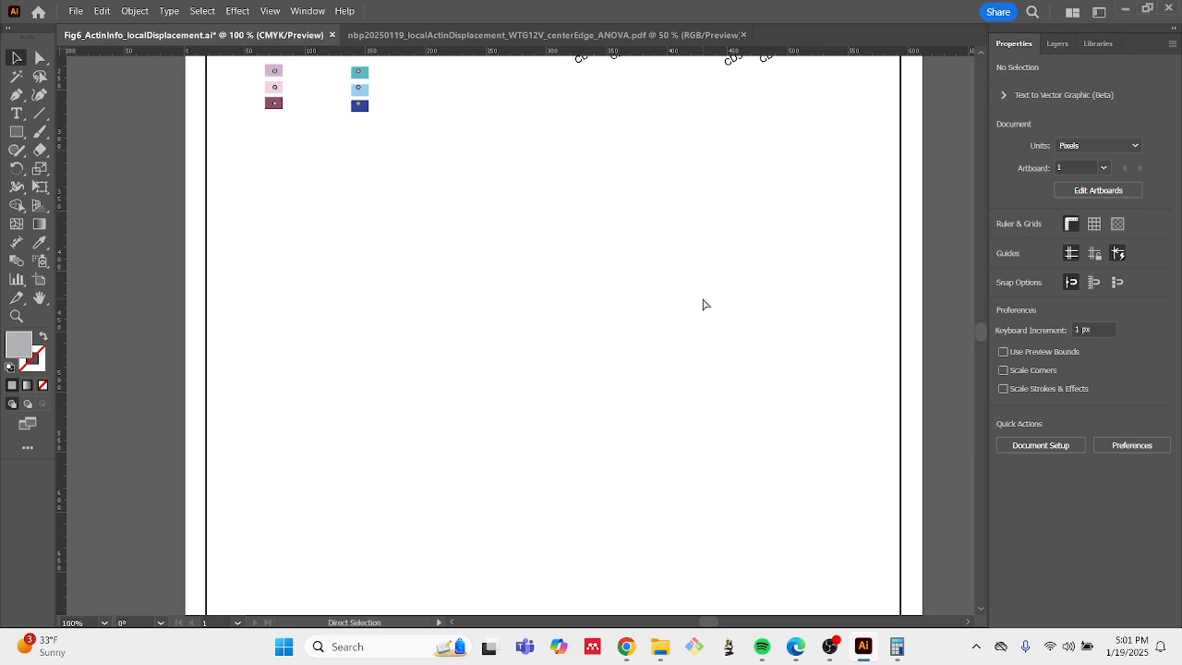
key(ctrl+v)
drag(714, 229, 775, 263)
Delete the "mean SpkDisplacement CD36WT CD36G12V" title from the pasted plot
click(625, 124)
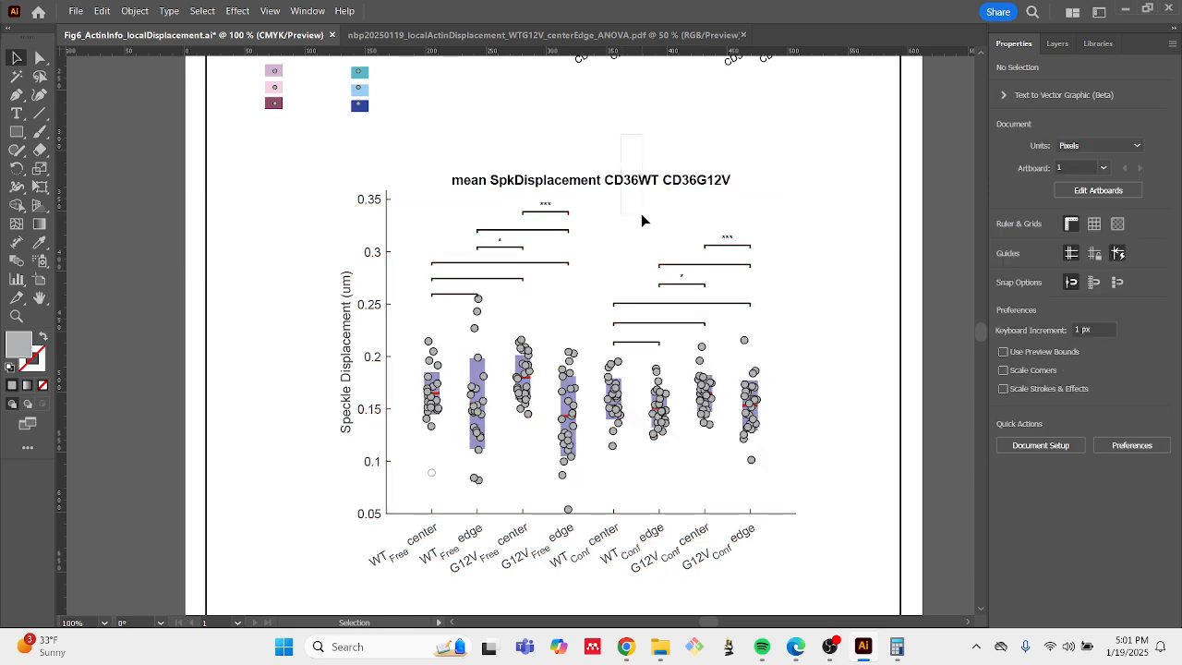
click(728, 262)
key(Delete)
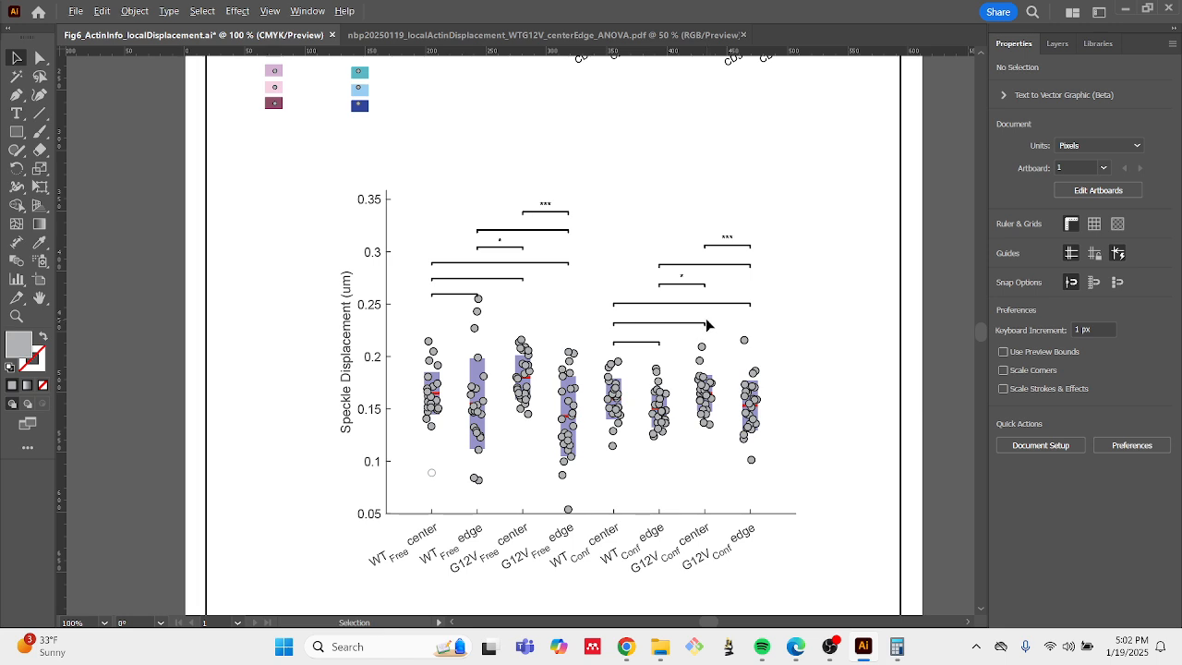
Examine the pasted plot up close and then together with panels A, B and C above it
scroll(706, 320, down, 1)
scroll(706, 320, up, 2)
scroll(706, 321, down, 1)
click(104, 622)
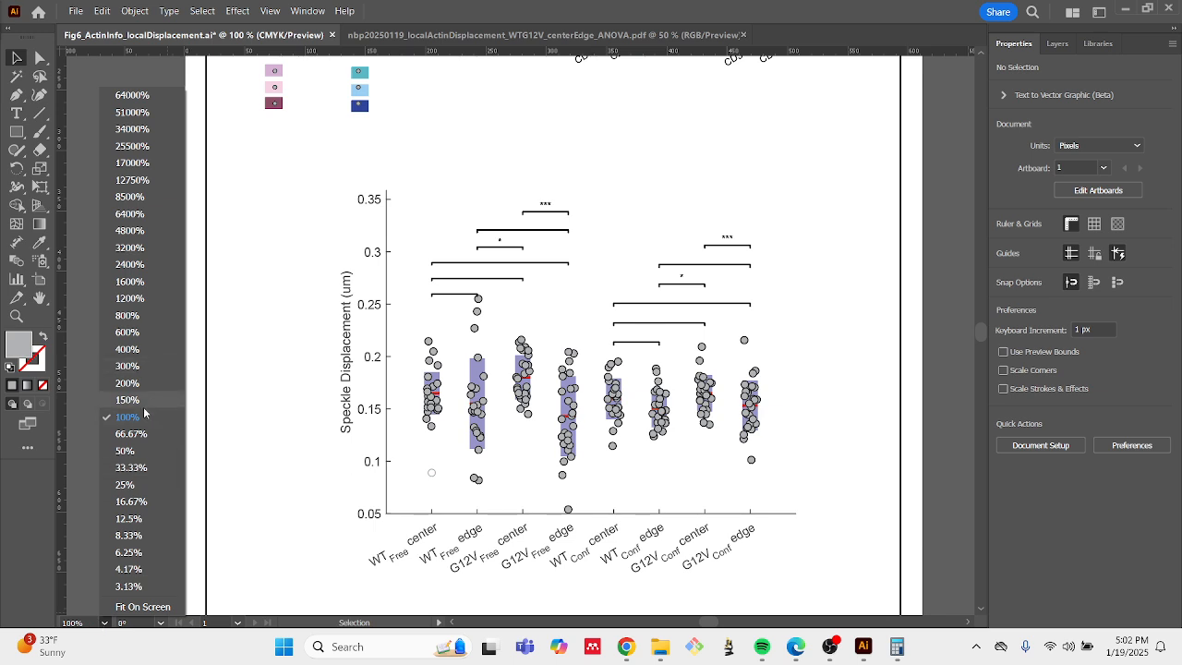
click(140, 383)
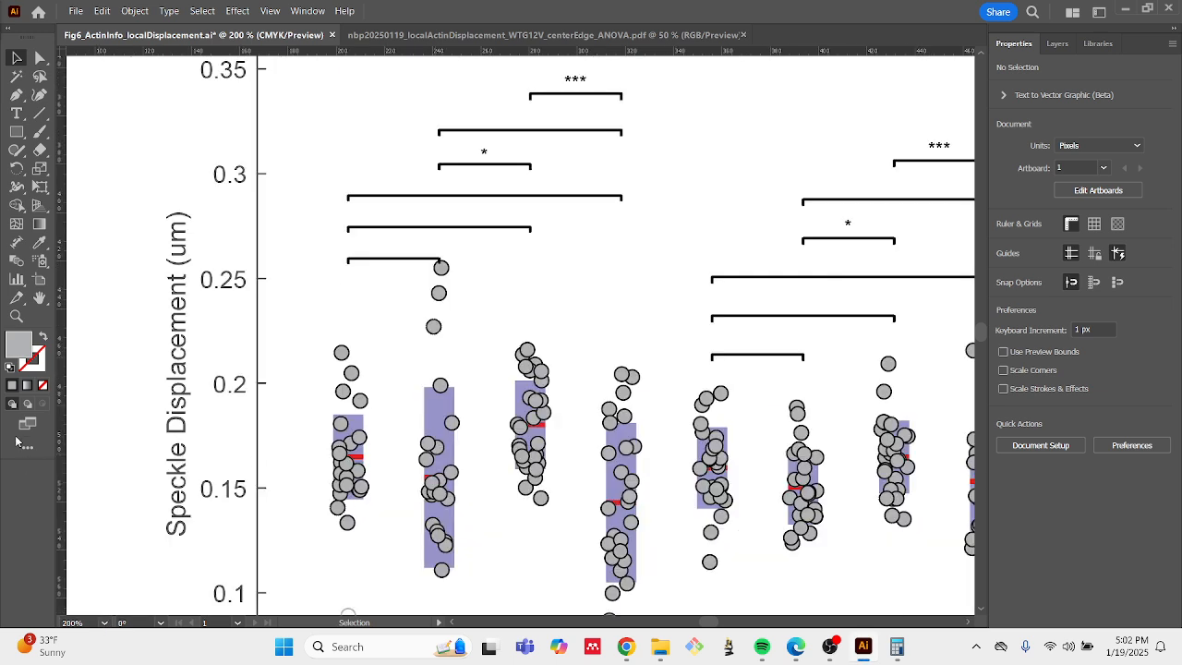
mouse_move(100, 633)
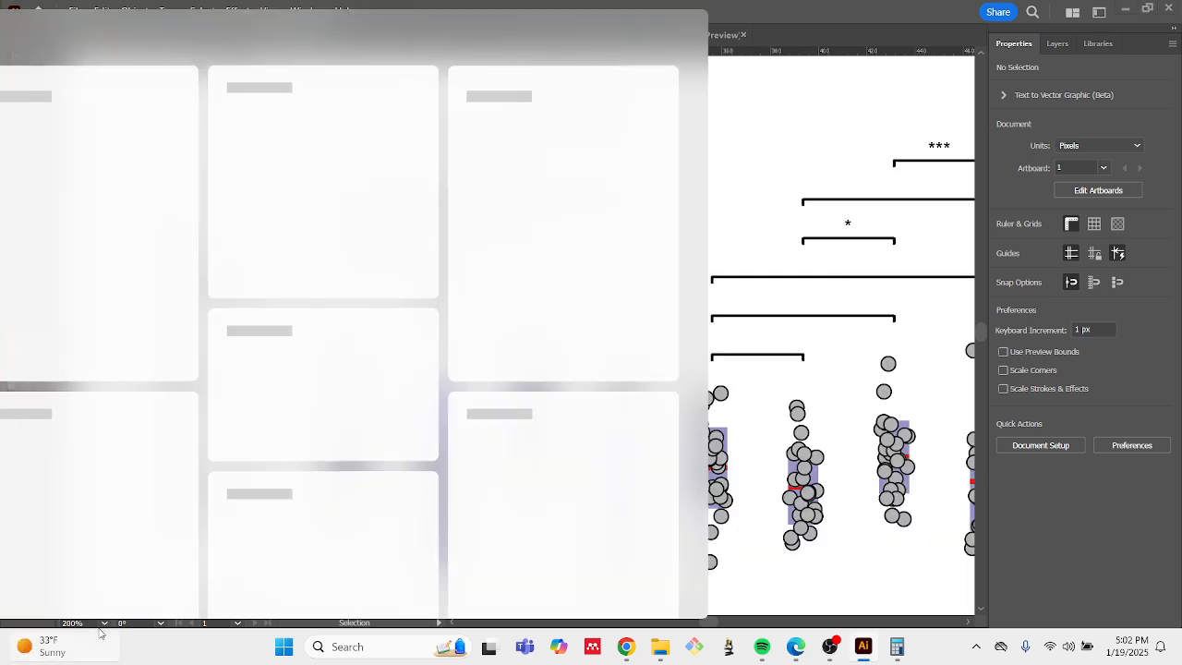
click(103, 622)
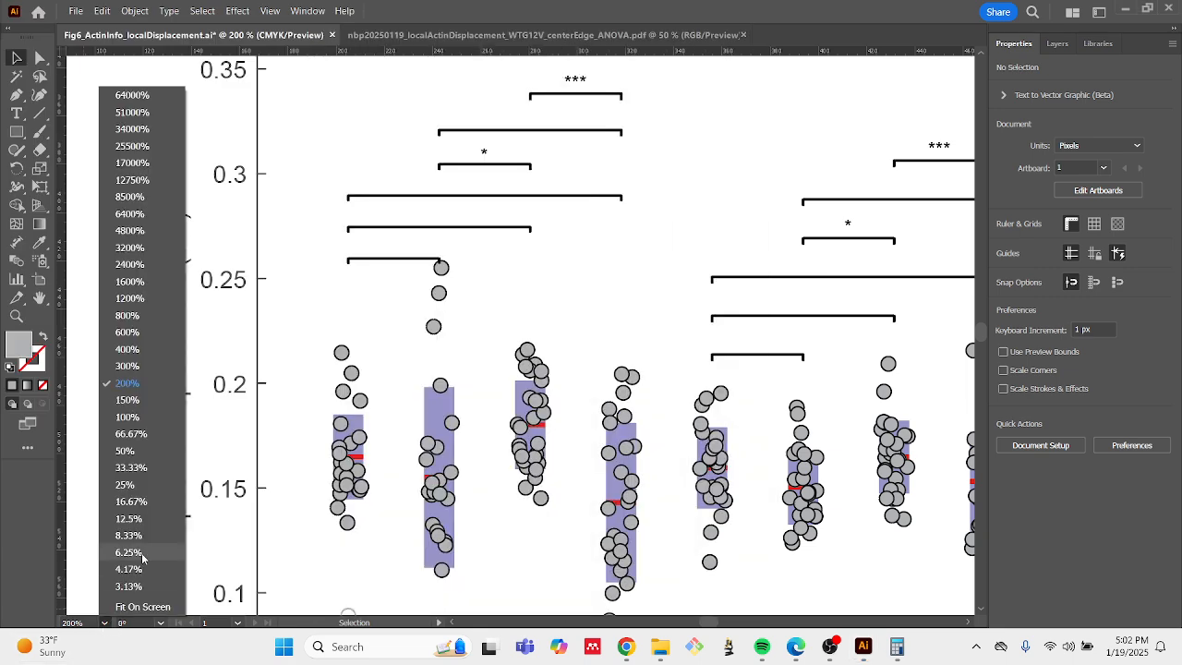
click(134, 434)
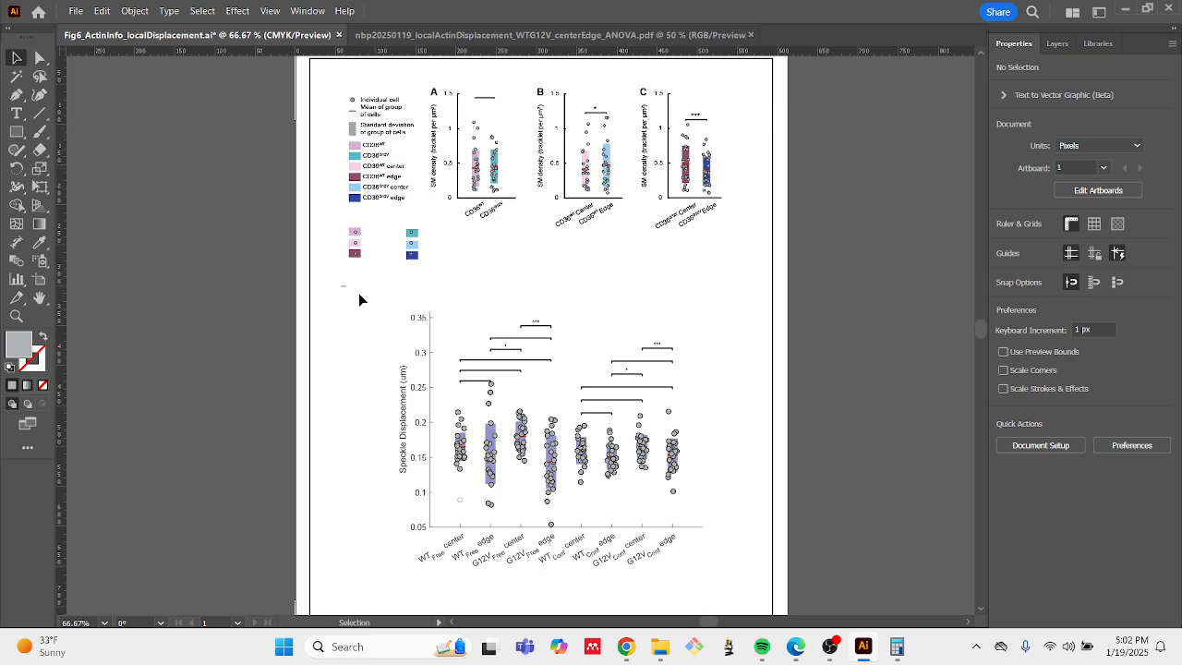
Try a uniform 50% scale on the whole pasted plot, compare it with the preview on and off, and cancel
drag(359, 293, 751, 587)
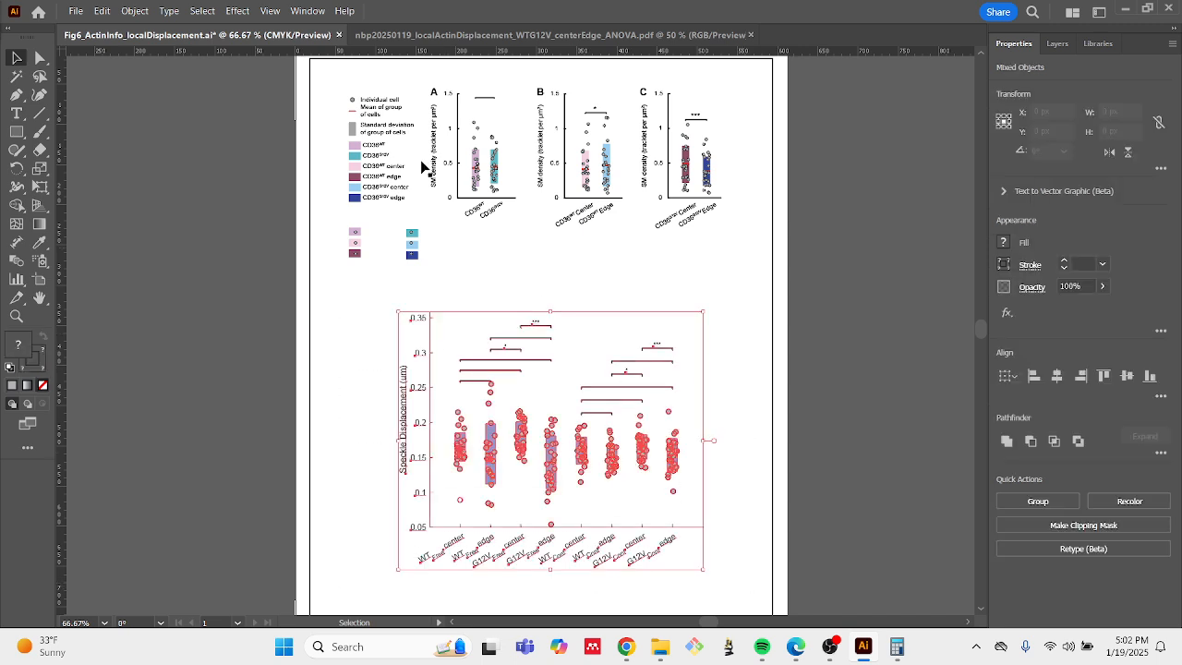
click(137, 11)
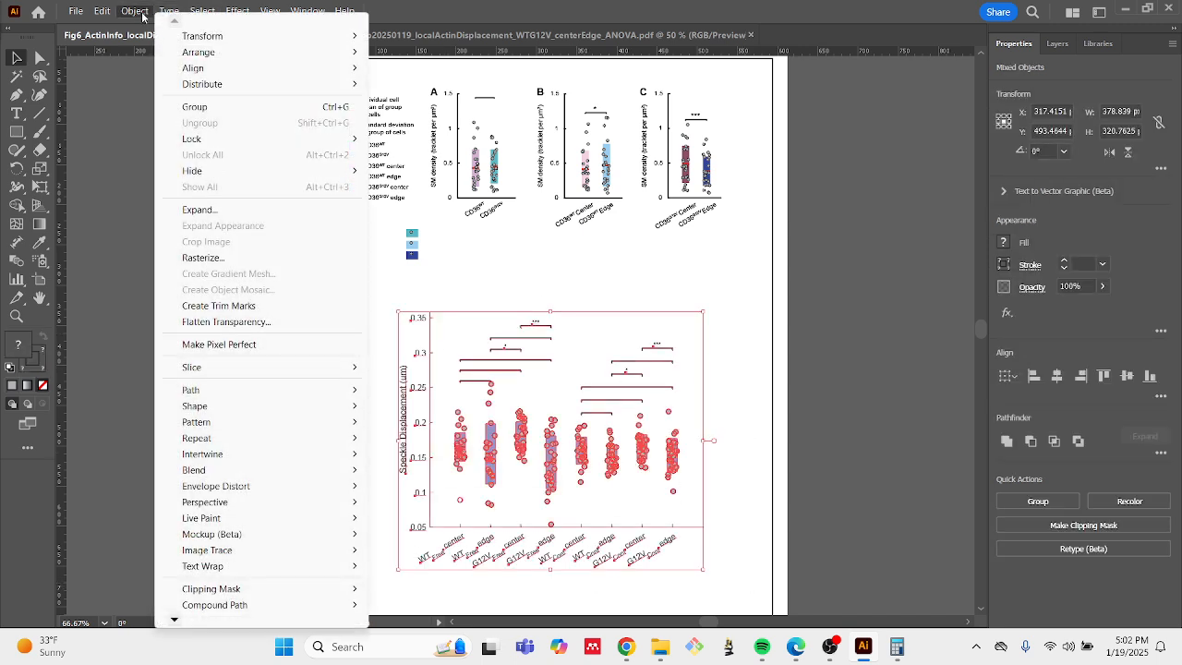
mouse_move(196, 42)
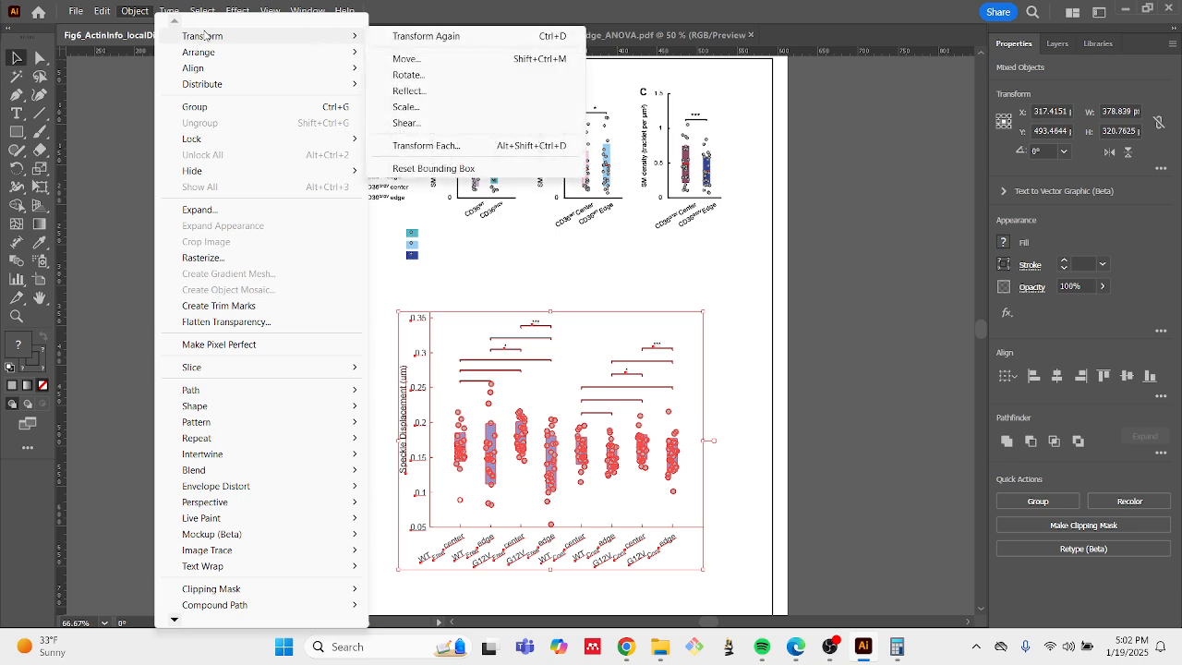
click(406, 107)
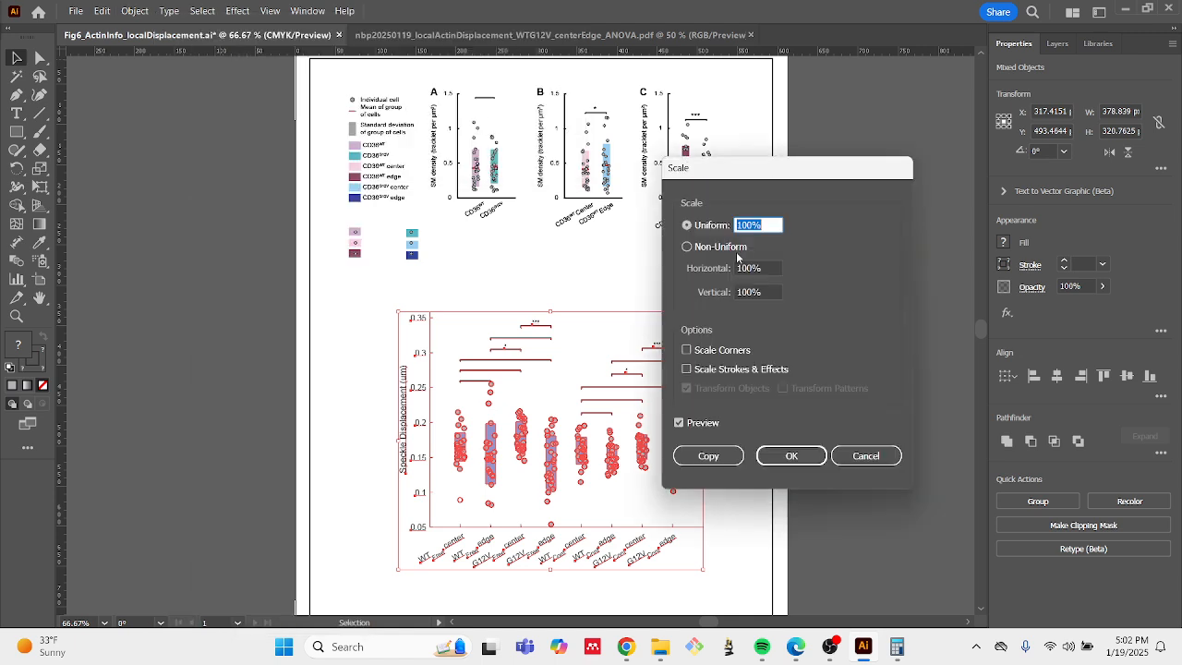
drag(741, 174, 801, 165)
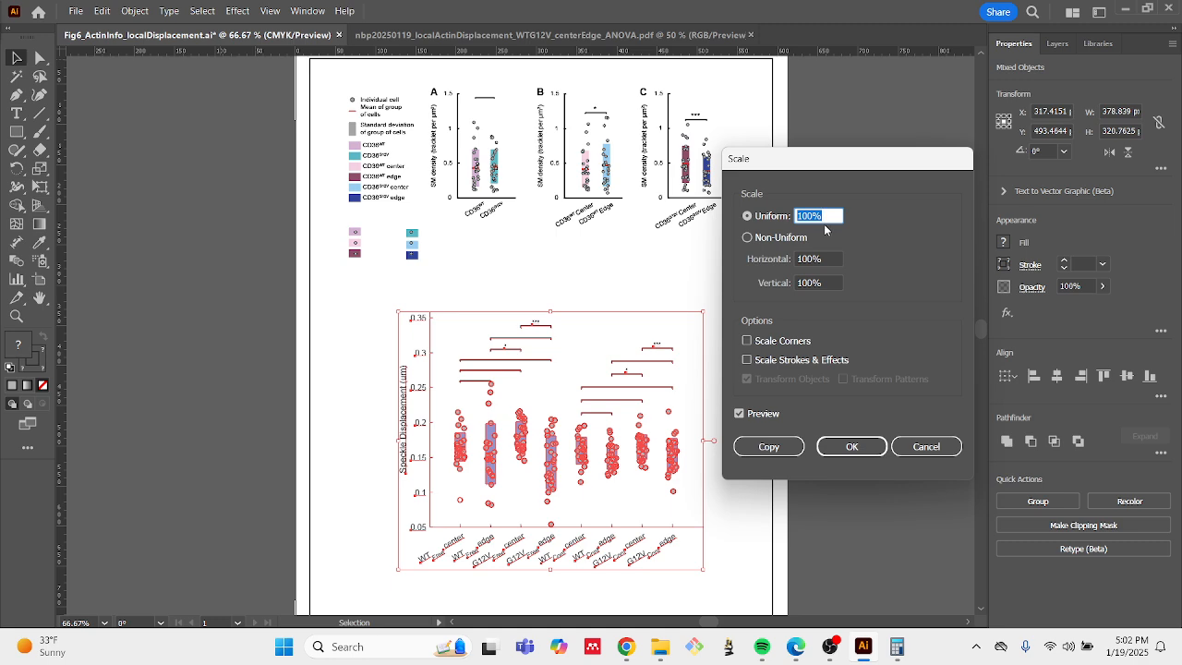
text(50)
click(768, 416)
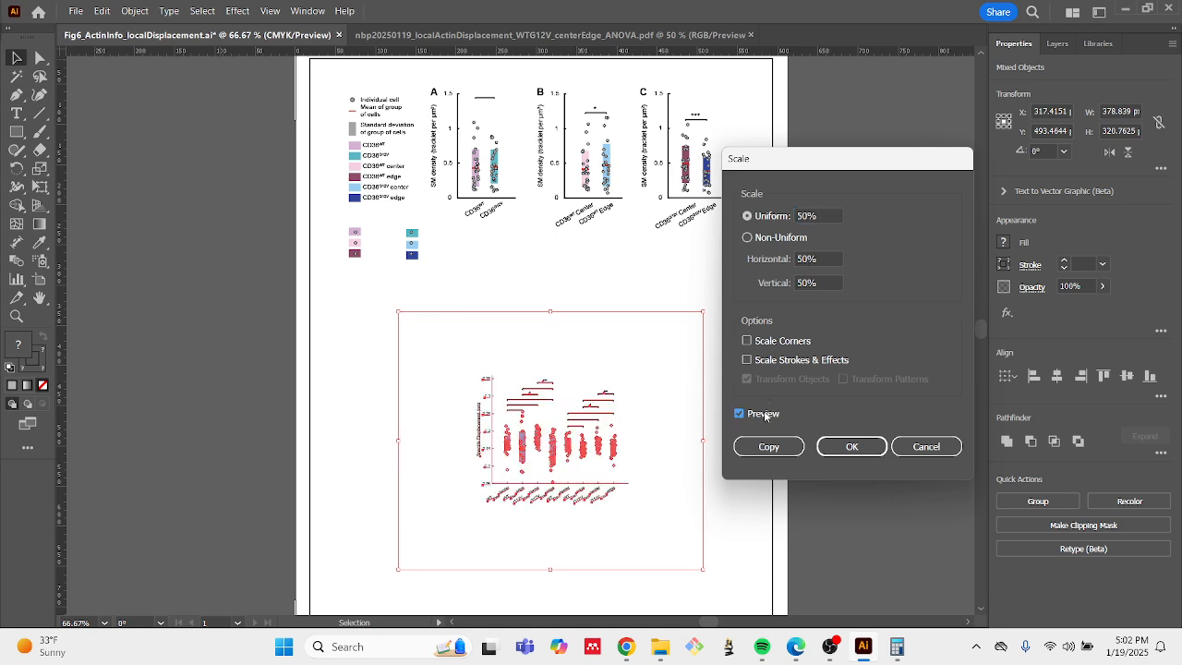
click(766, 415)
click(765, 415)
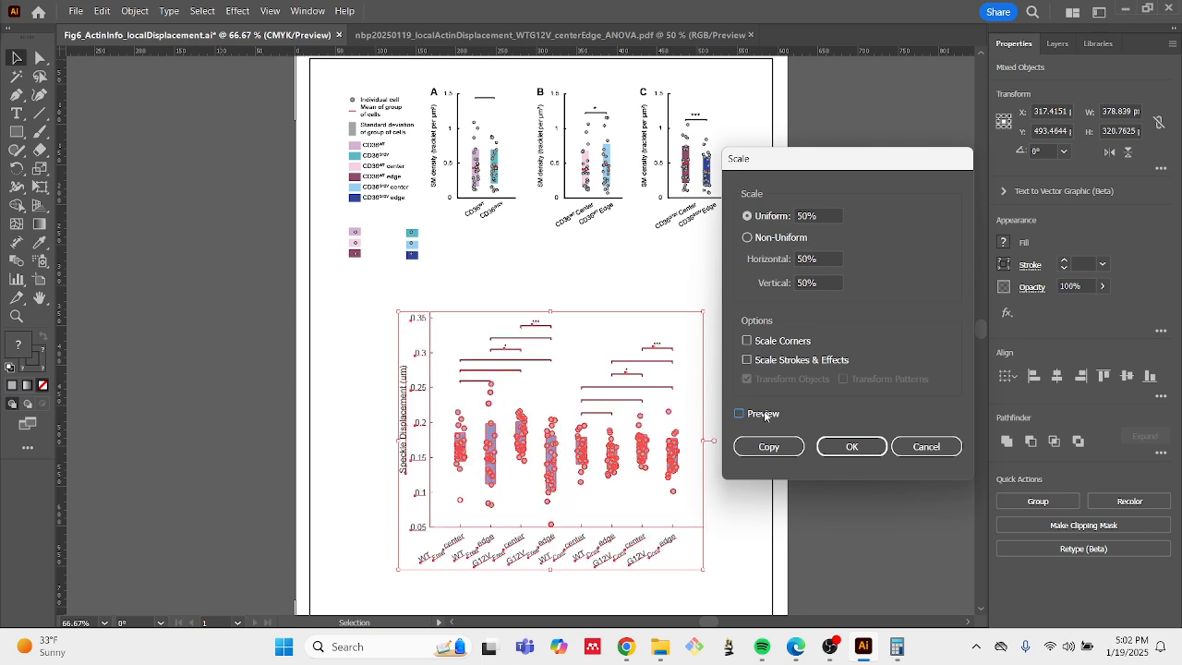
click(765, 415)
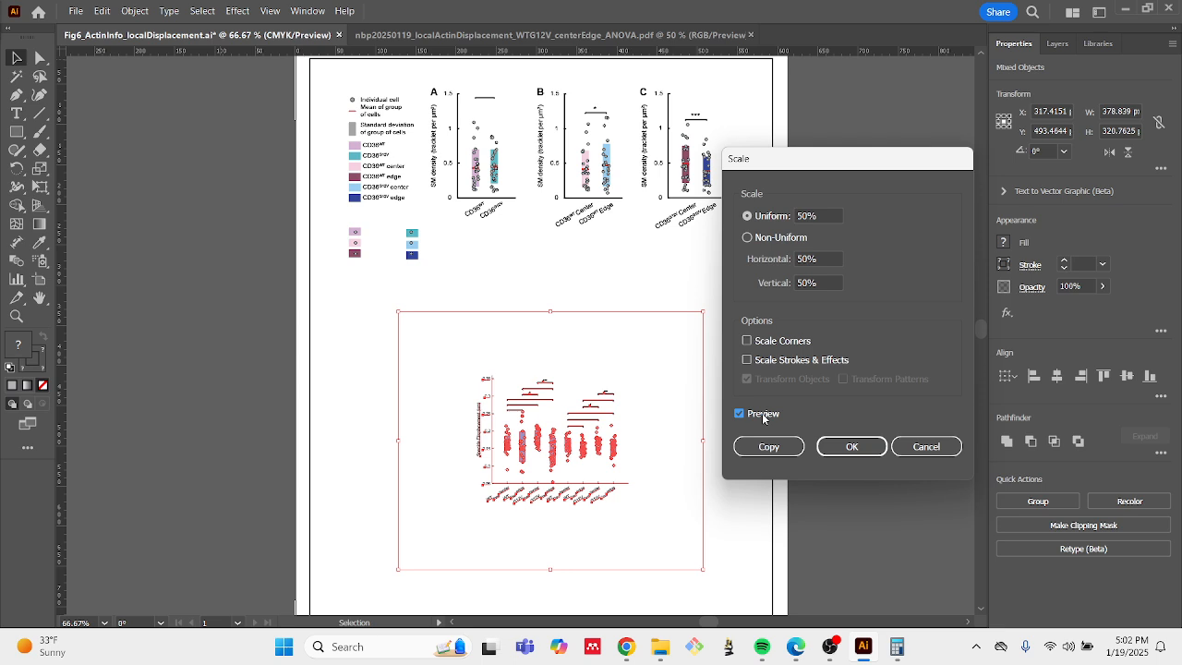
click(762, 412)
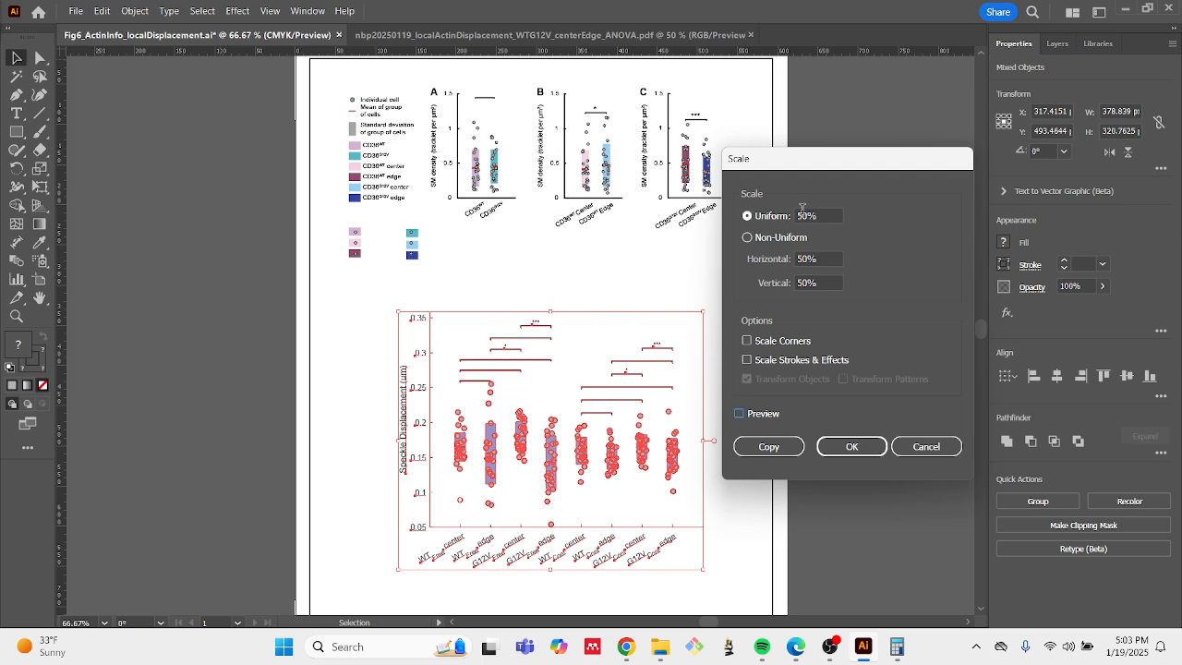
click(805, 215)
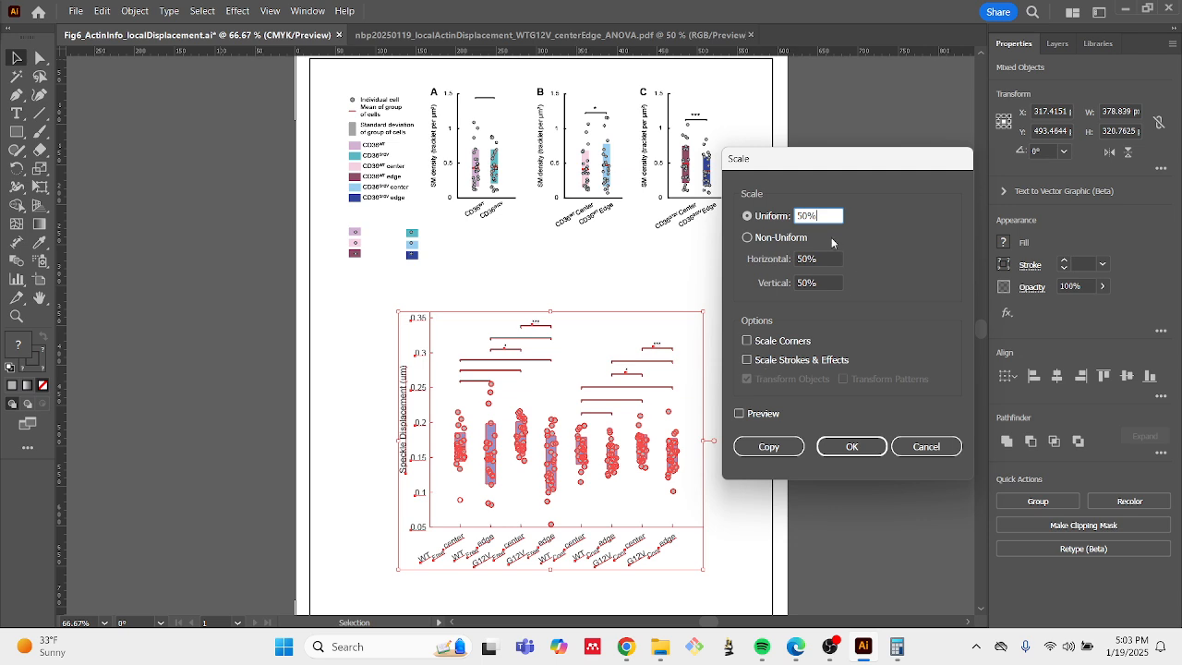
click(926, 446)
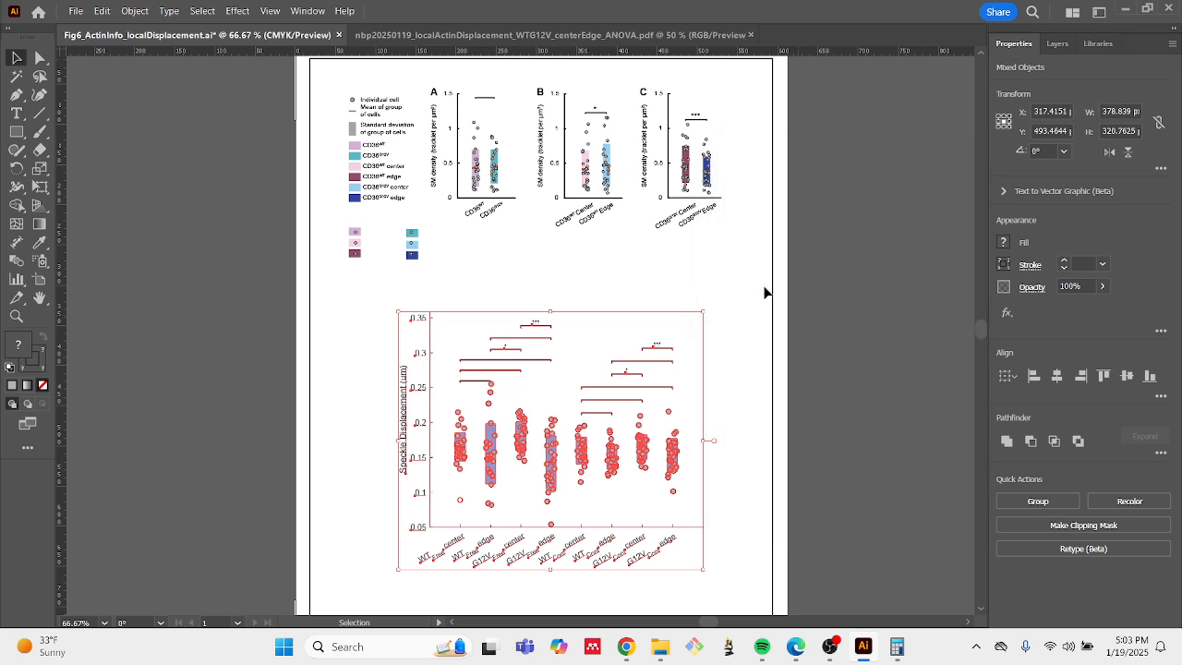
Inspect the pasted plot's single G12V Conf edge data point, that group's whole column, and the vertical axis numbers by selecting each
click(711, 277)
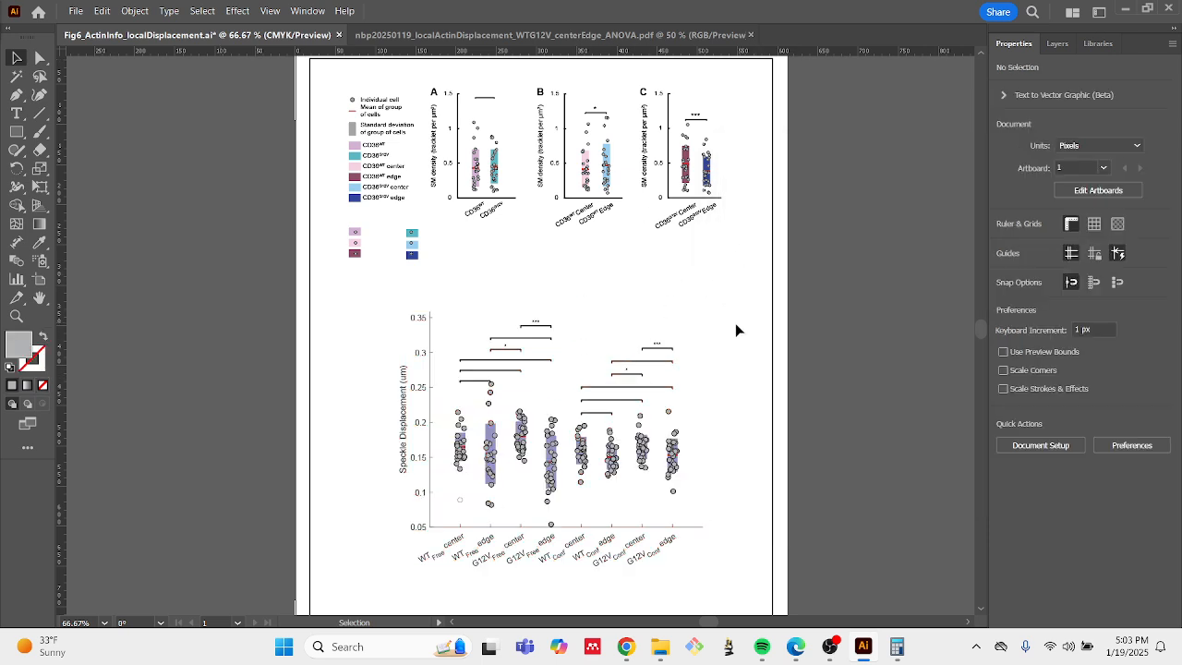
scroll(675, 317, up, 1)
scroll(675, 480, down, 1)
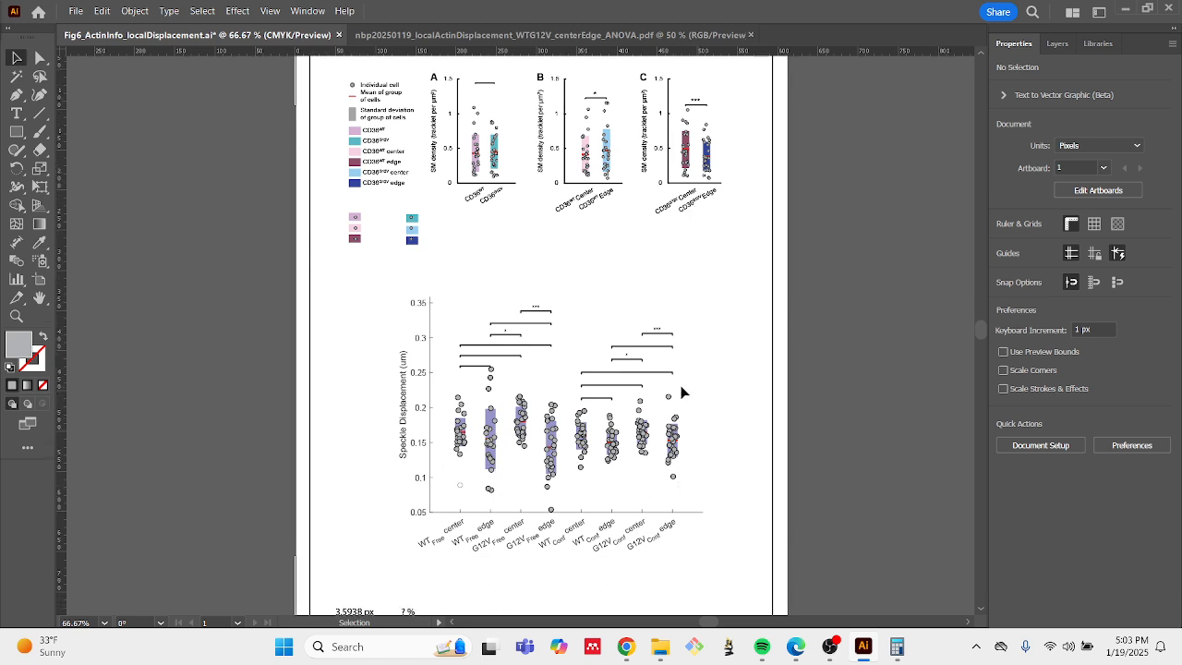
drag(681, 387, 661, 402)
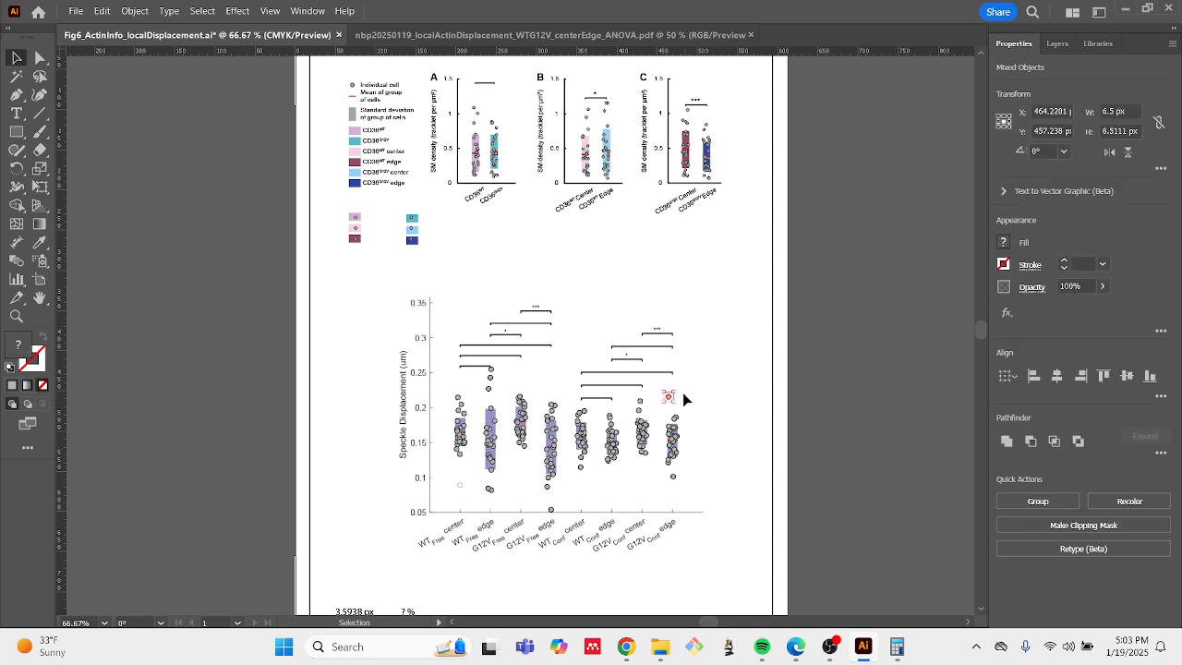
click(703, 440)
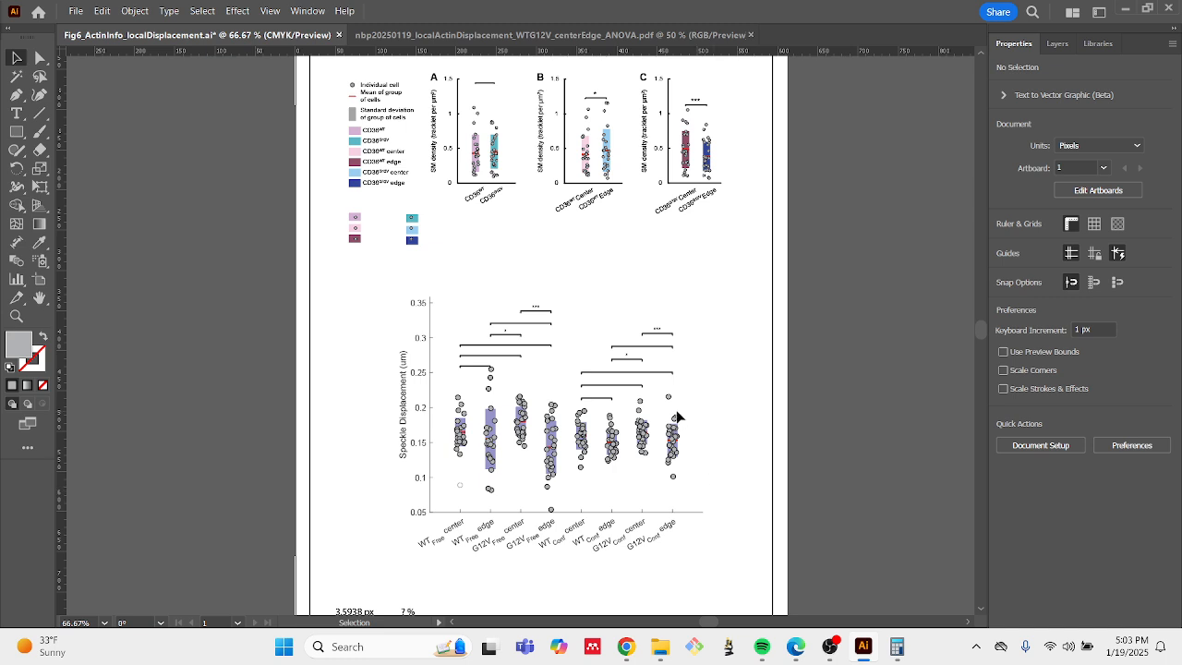
drag(679, 416, 659, 382)
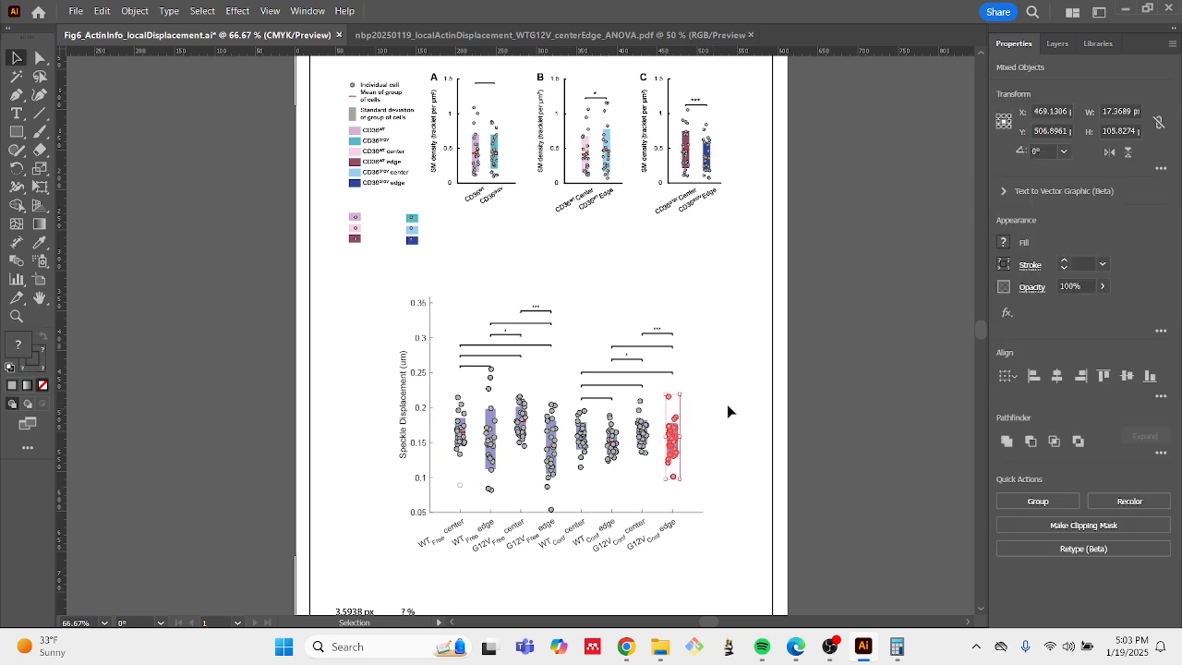
click(693, 387)
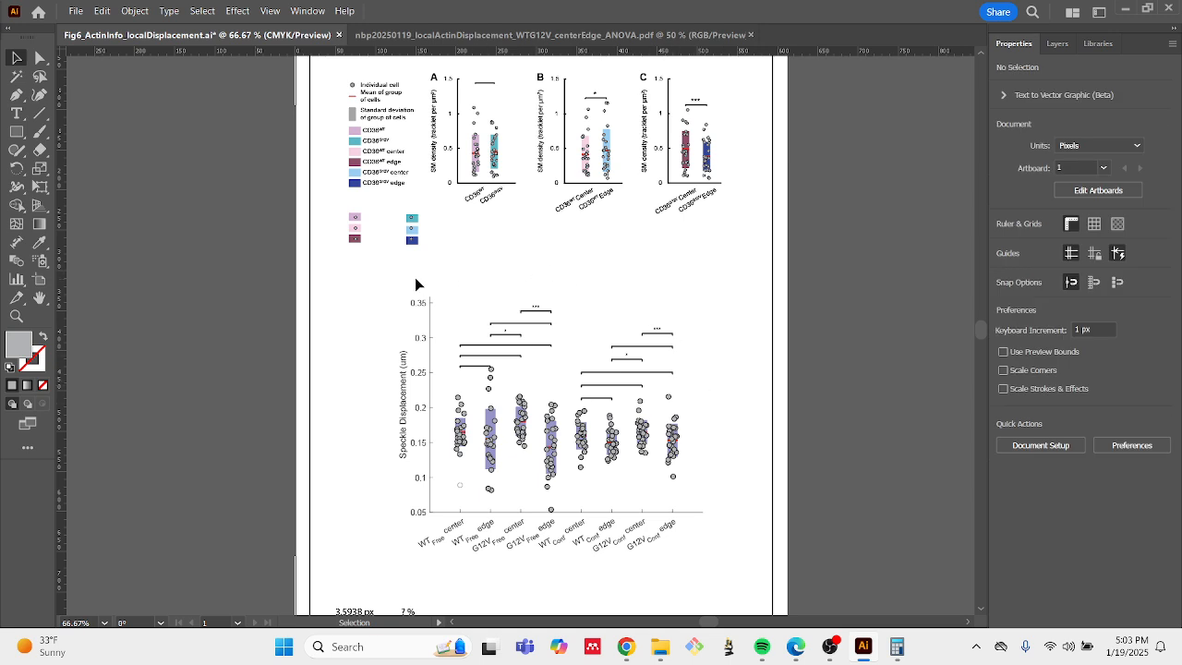
drag(415, 279, 440, 515)
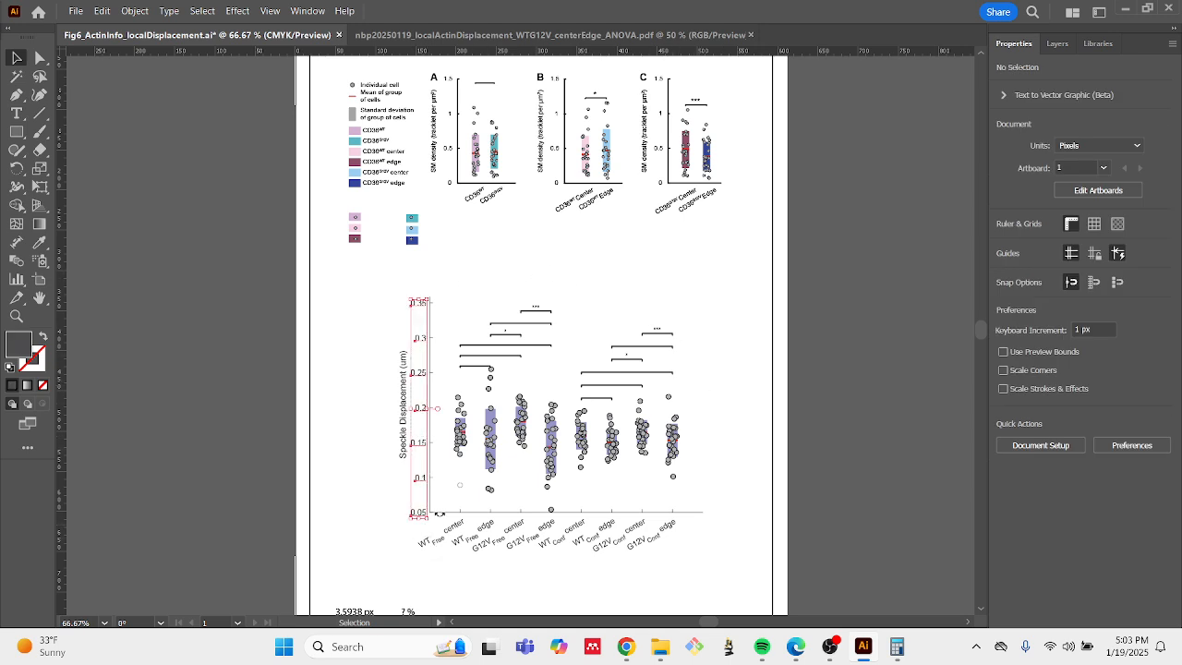
click(701, 298)
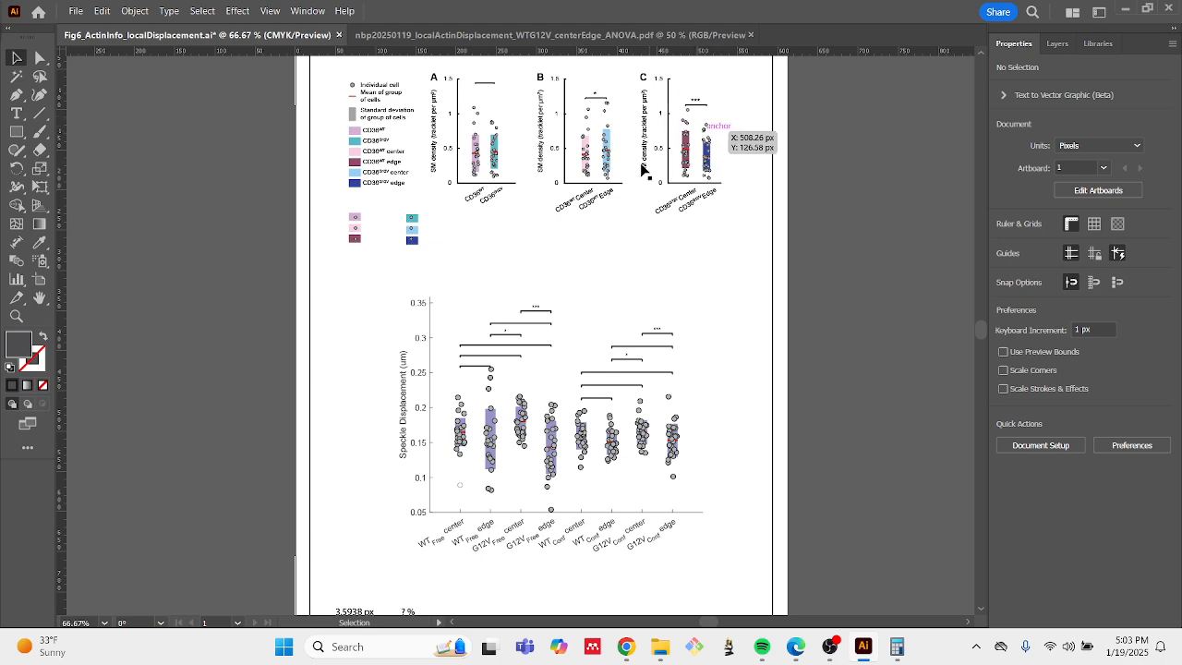
Check the width of the topmost data point in panel C's CD36 G12V Edge group
alt+scroll(709, 131, up, 3)
alt+scroll(708, 131, up, 1)
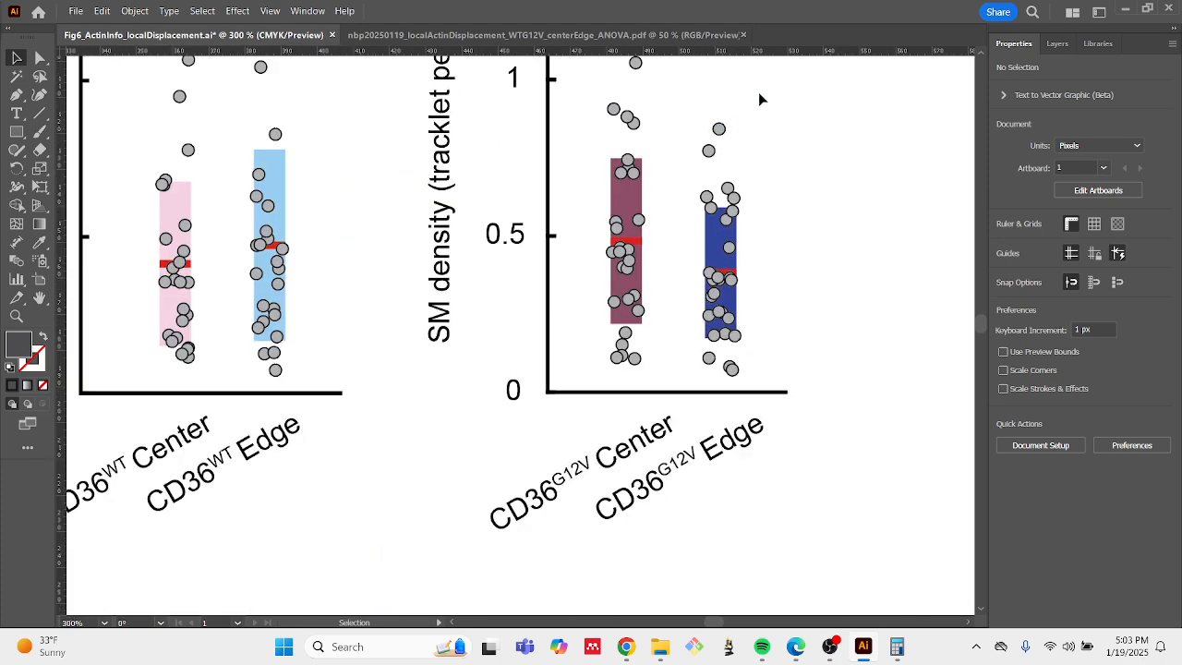
click(718, 129)
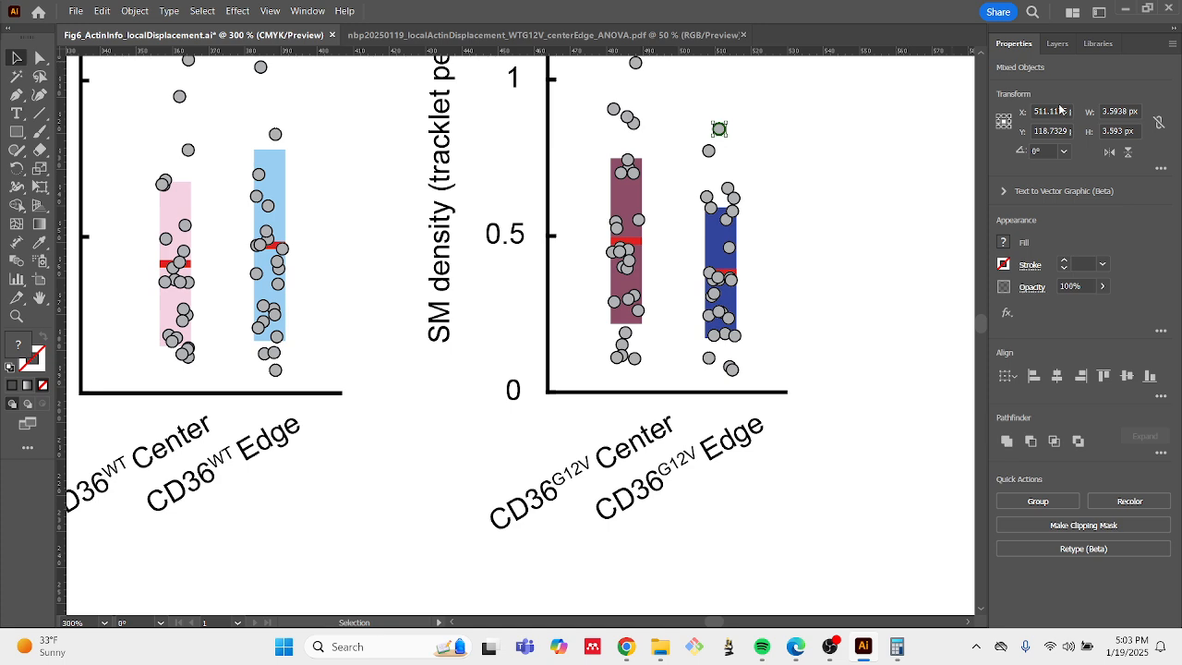
click(1117, 111)
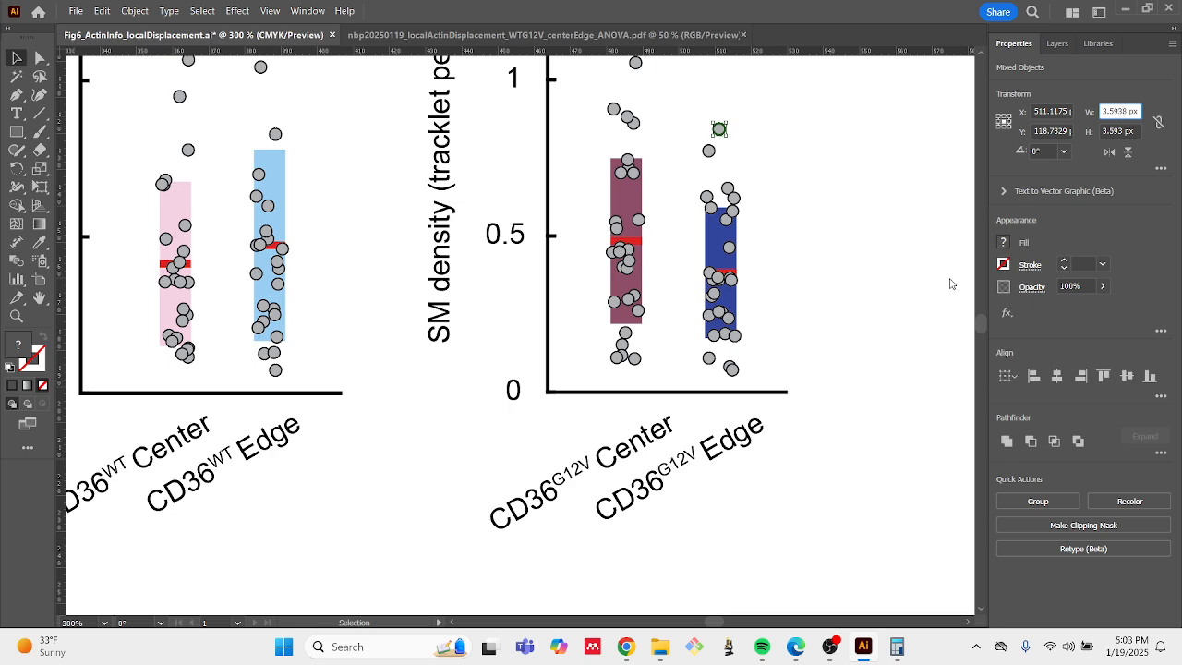
click(891, 359)
Check the width of the topmost data point in the pasted plot's G12V Conf edge group
scroll(877, 359, down, 4)
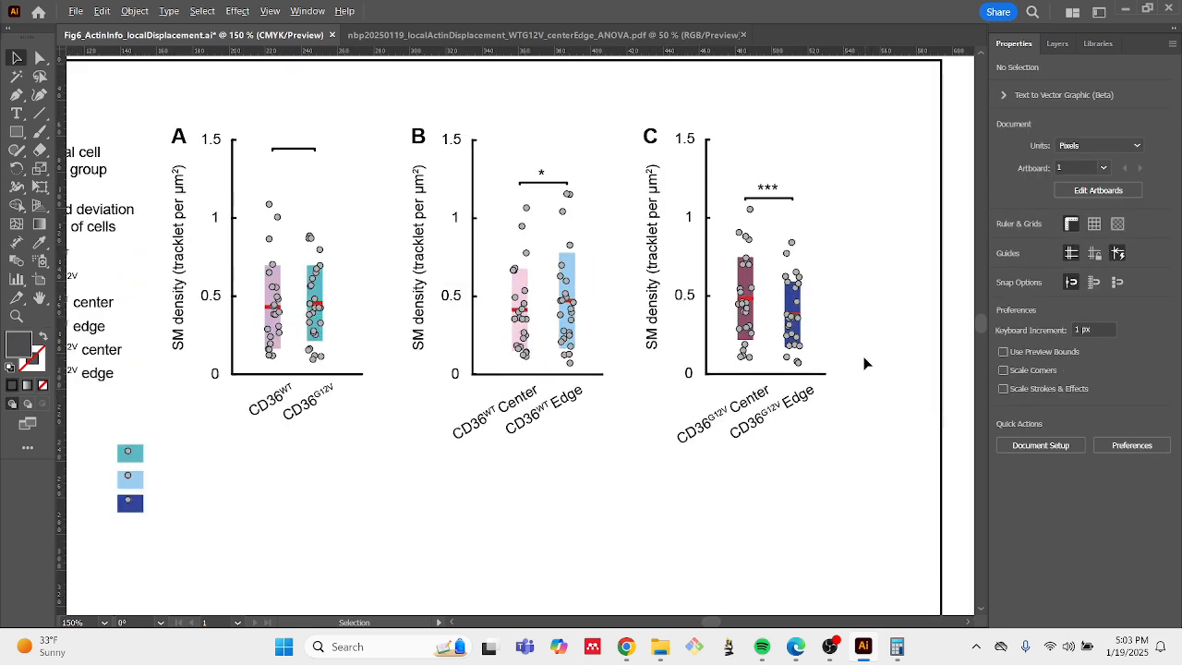
scroll(856, 445, down, 5)
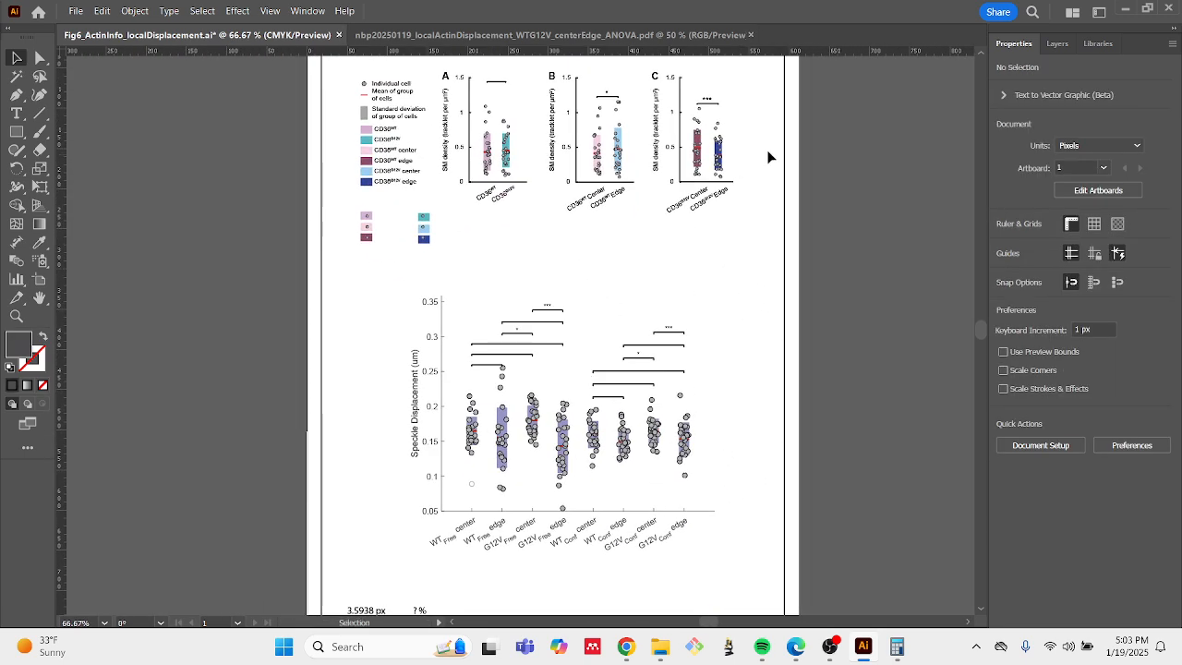
scroll(703, 411, up, 3)
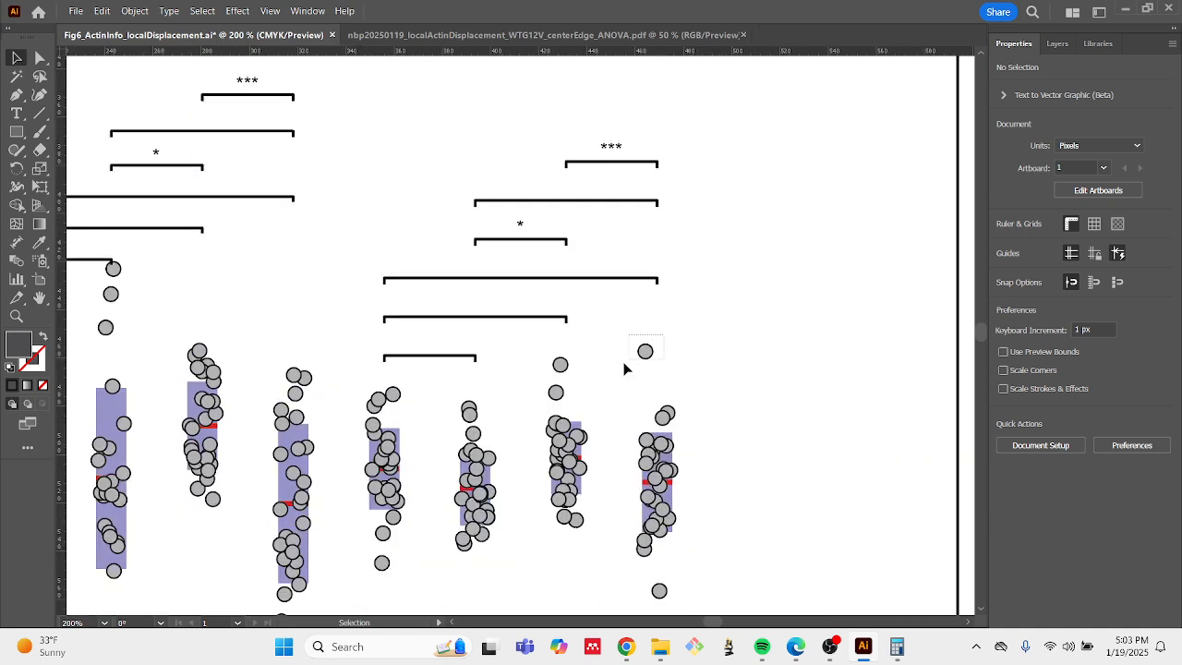
drag(625, 368, 712, 355)
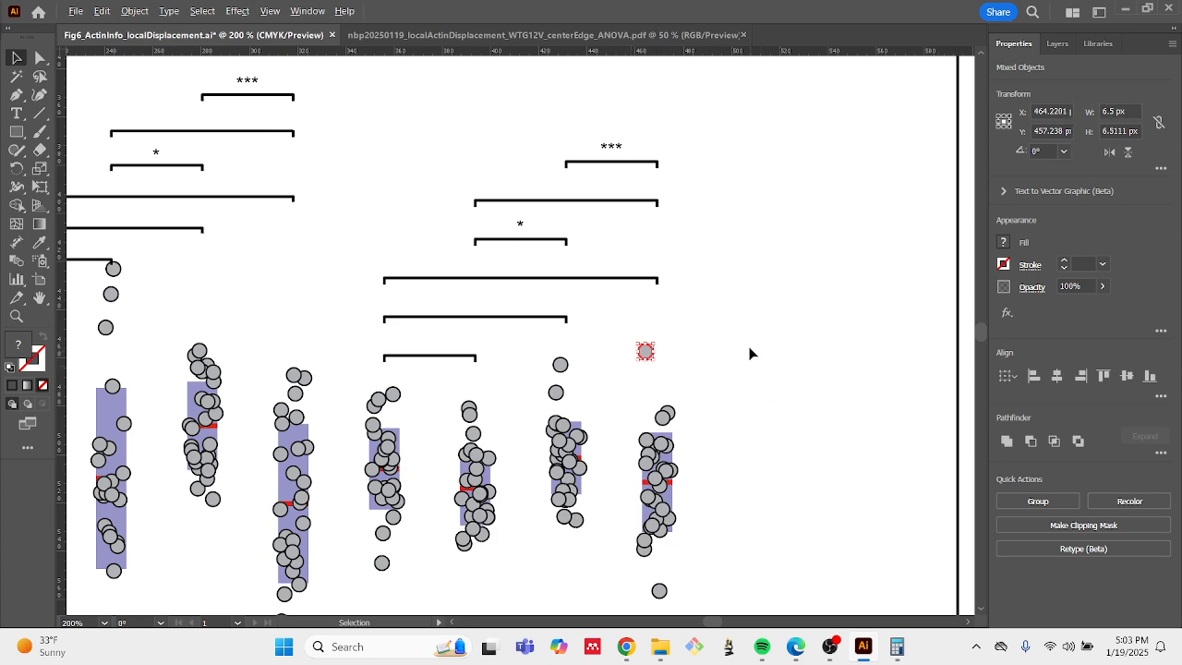
Change the pixel size in the note beside 100% to 6.5 px
scroll(749, 353, down, 2)
drag(770, 435, 757, 253)
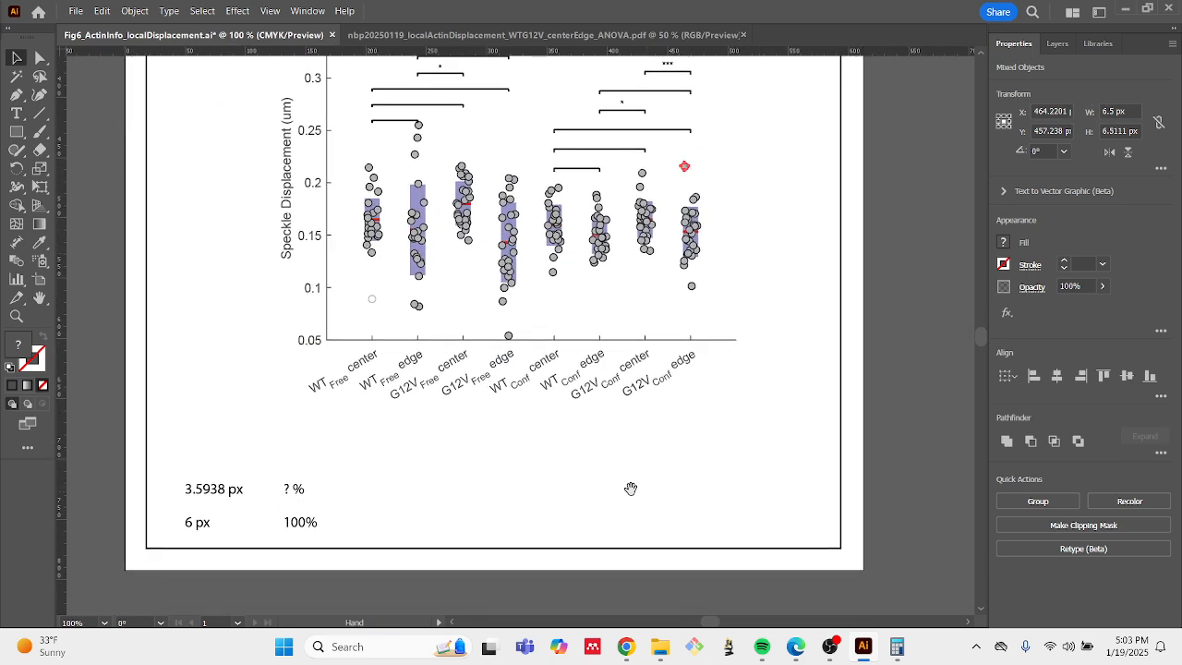
drag(630, 488, 625, 417)
scroll(316, 417, up, 2)
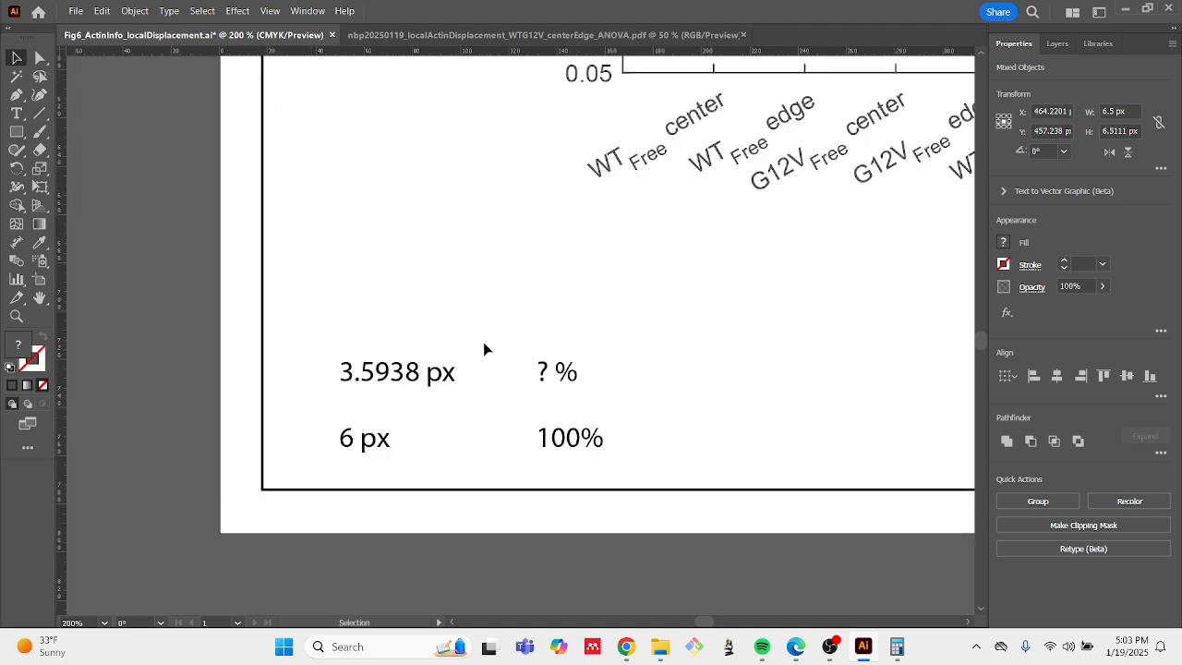
double_click(369, 440)
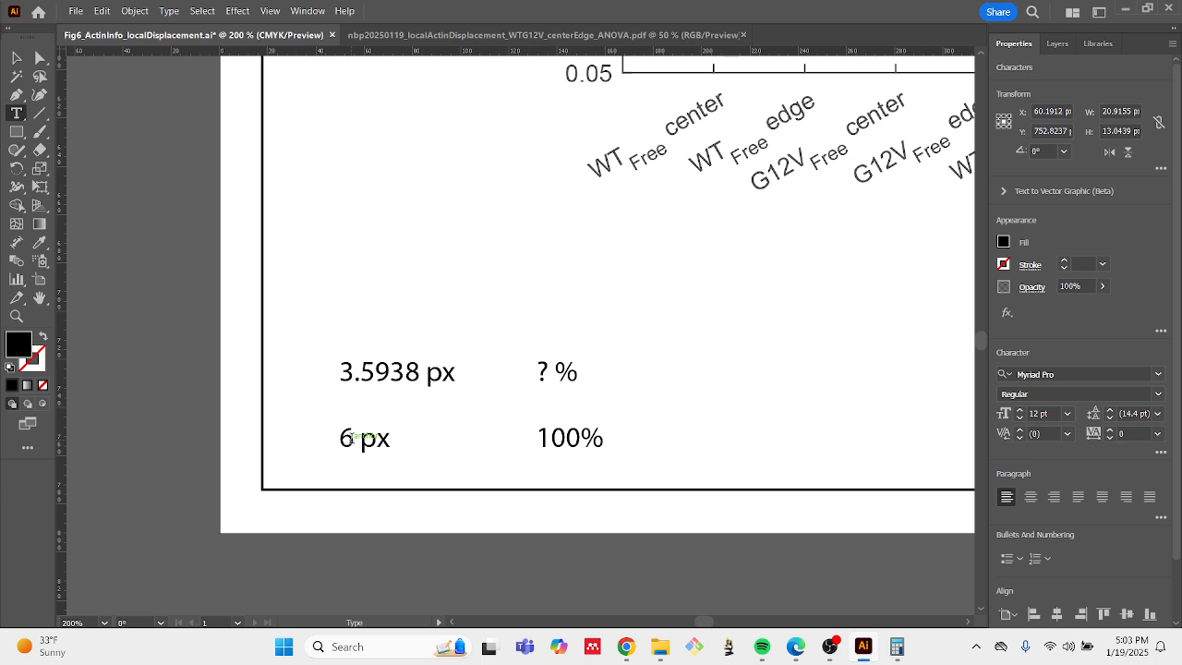
text(.5)
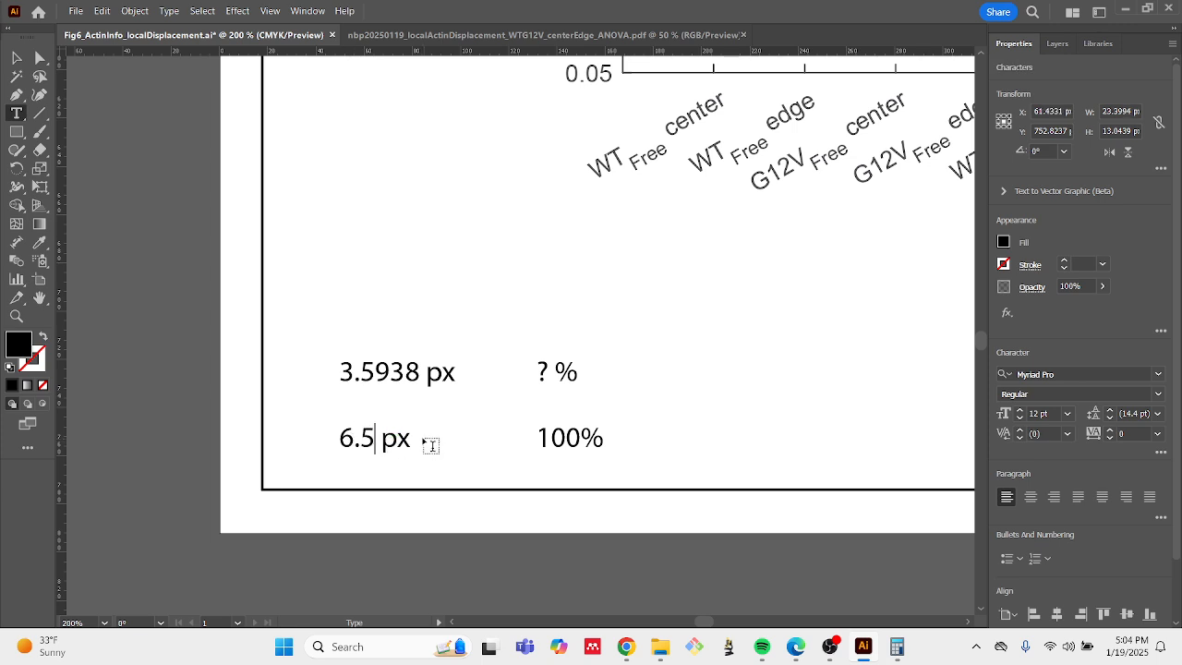
click(16, 58)
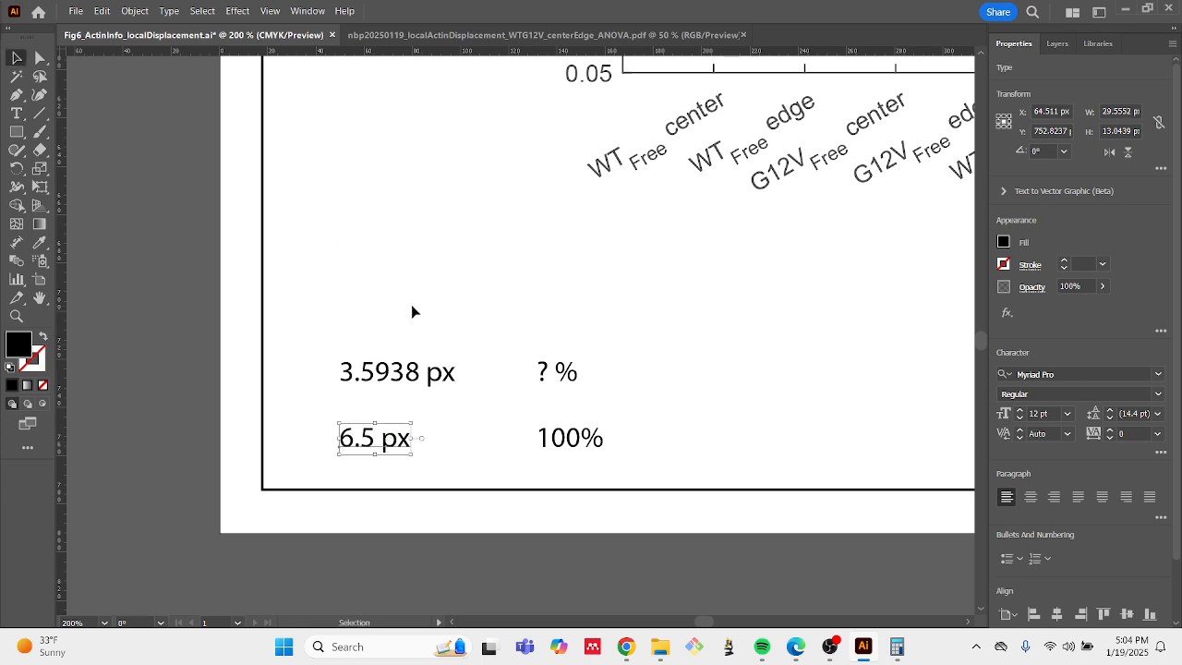
click(506, 323)
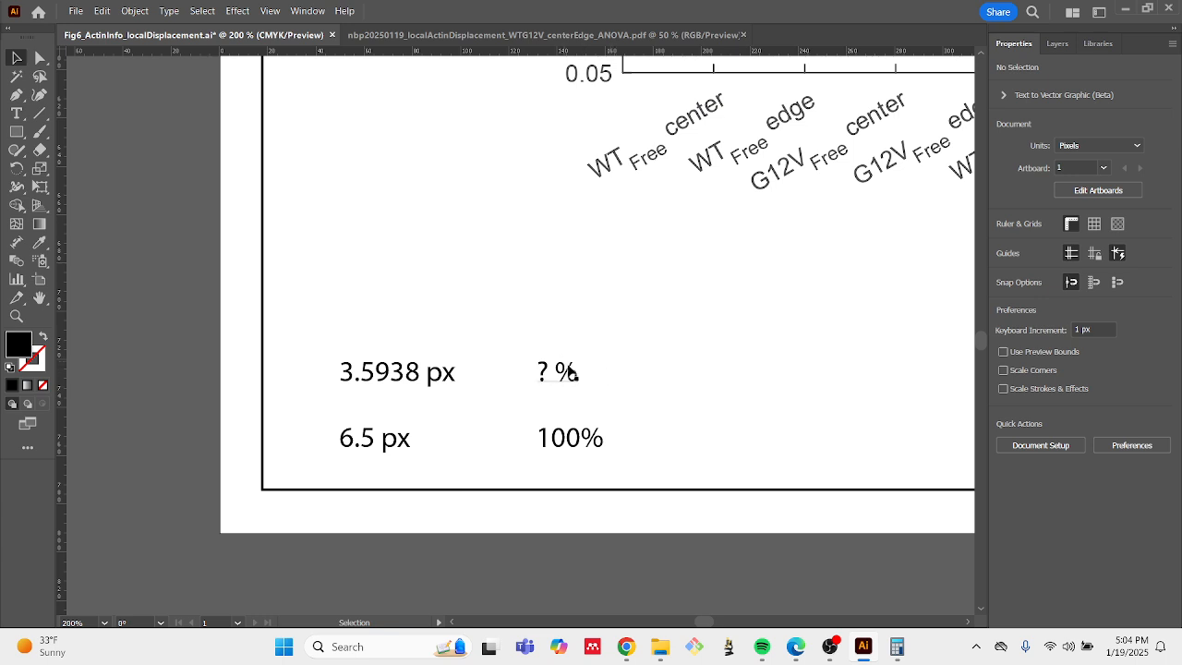
Switch to Calculator and compute the scaling percentage as 3.5938 × 100 ÷ 6.5
click(901, 651)
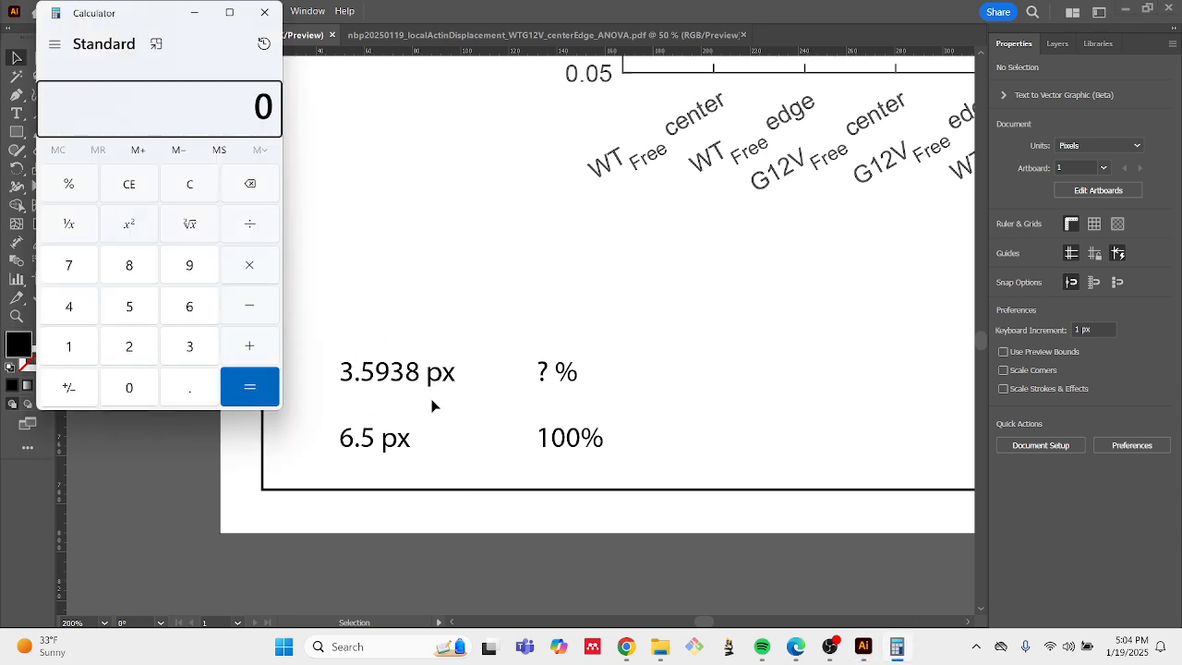
click(192, 348)
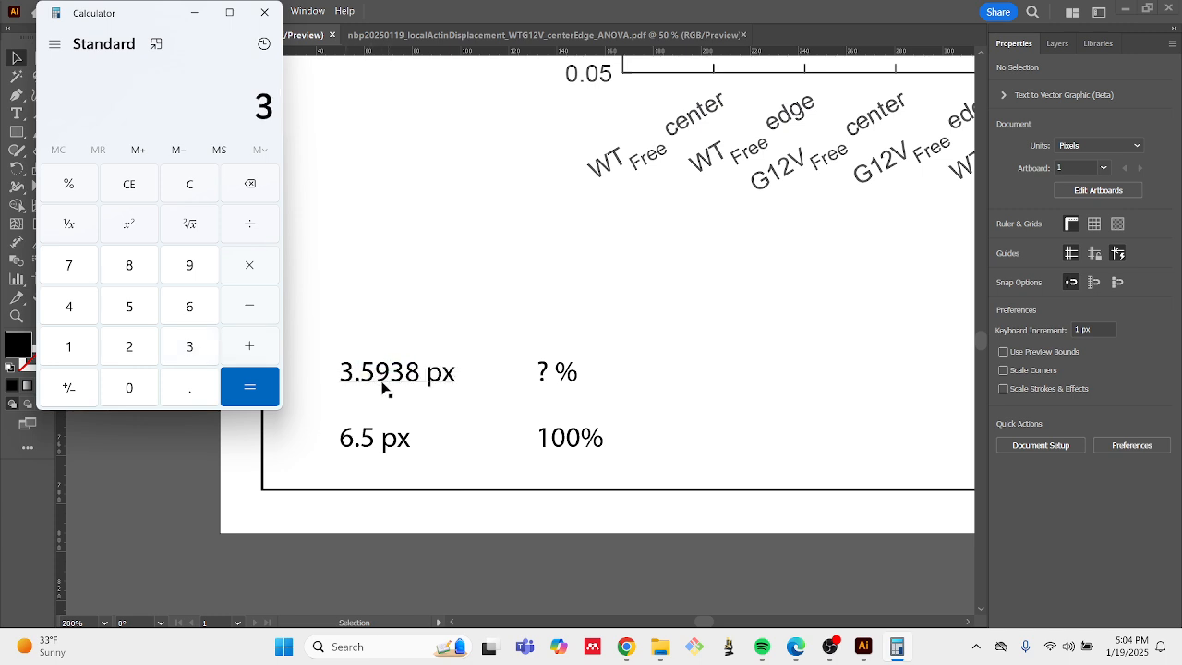
click(205, 398)
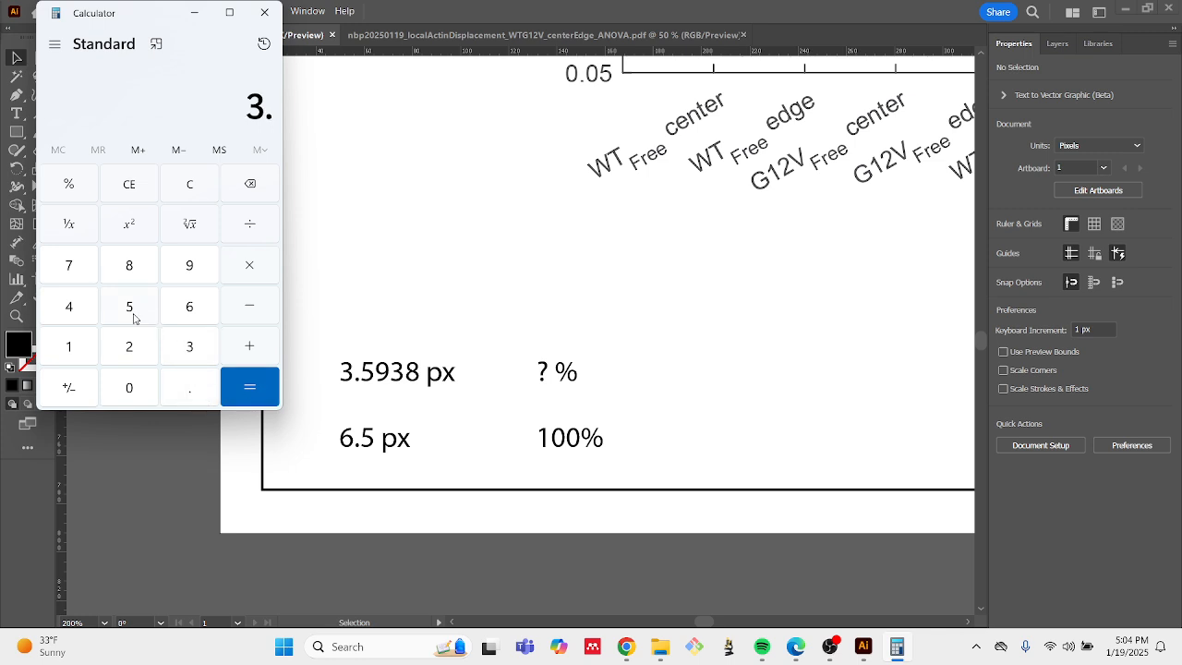
click(134, 317)
click(178, 271)
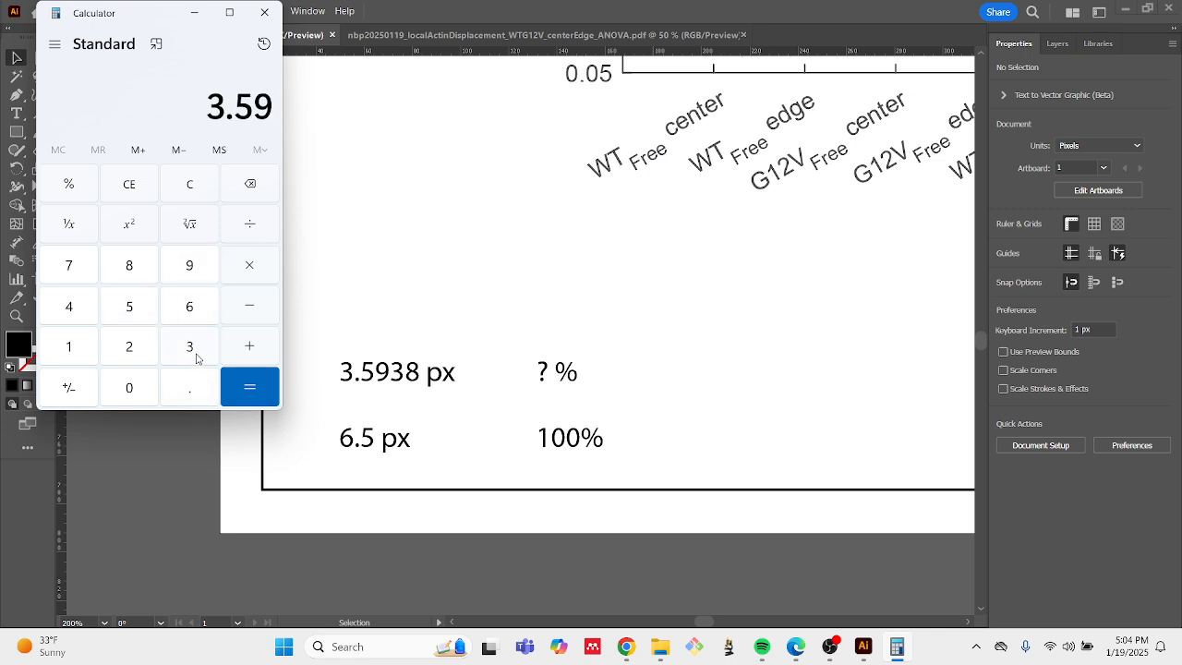
click(197, 358)
click(133, 276)
click(270, 267)
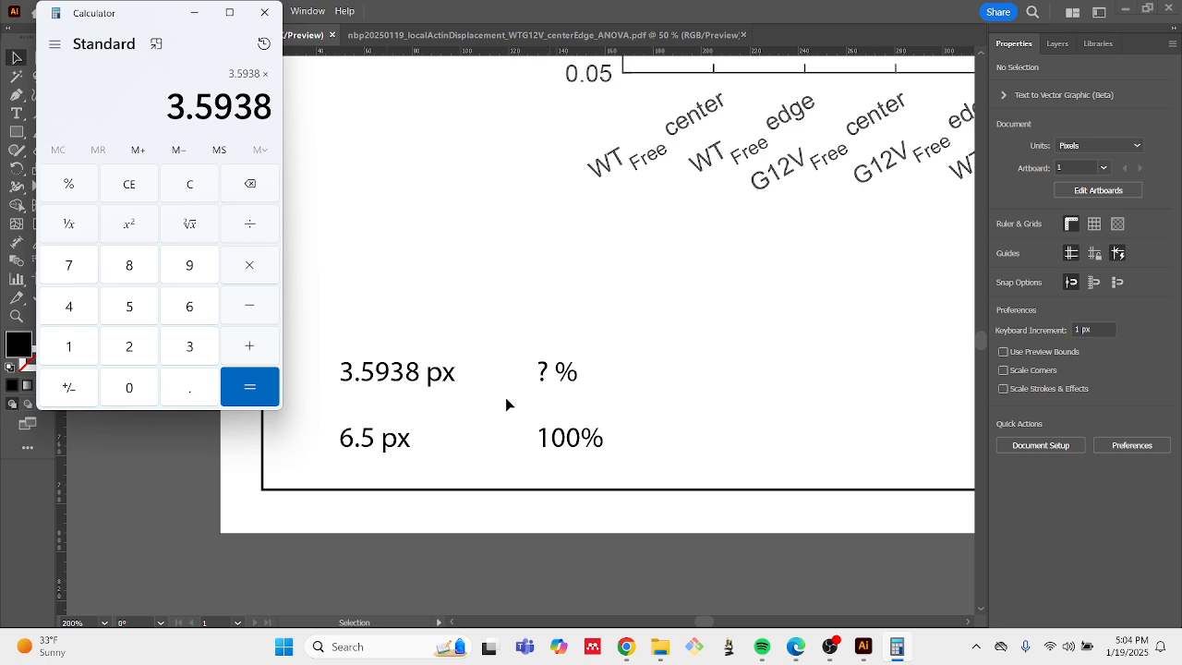
click(81, 348)
click(129, 389)
click(129, 388)
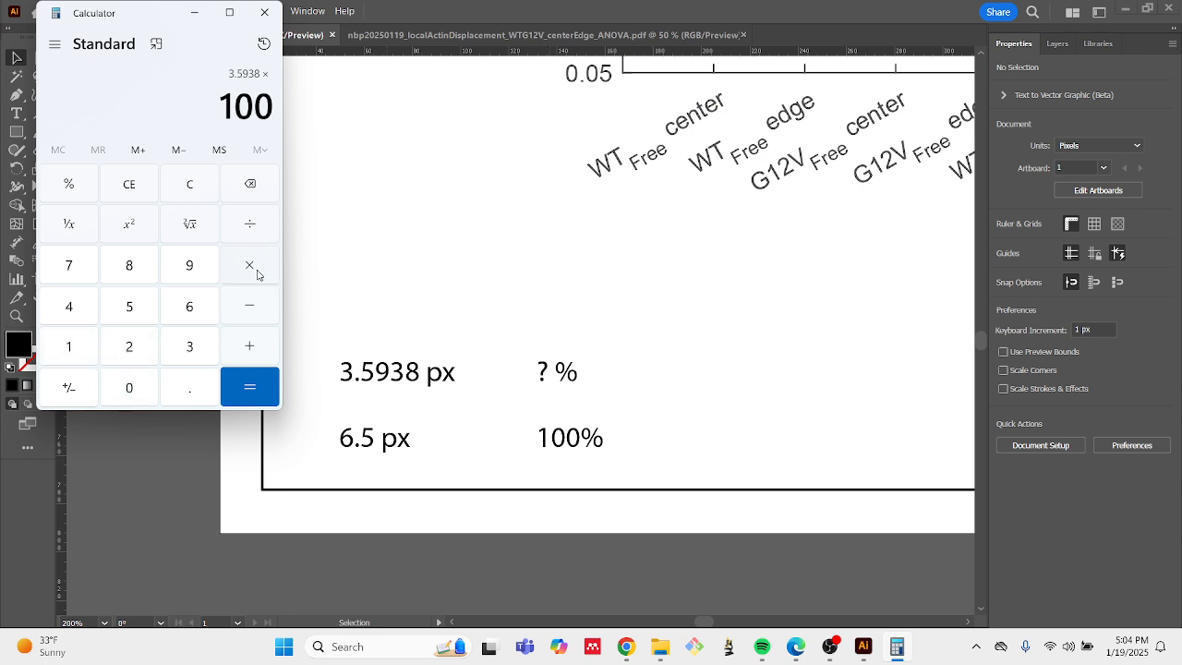
click(270, 231)
click(190, 317)
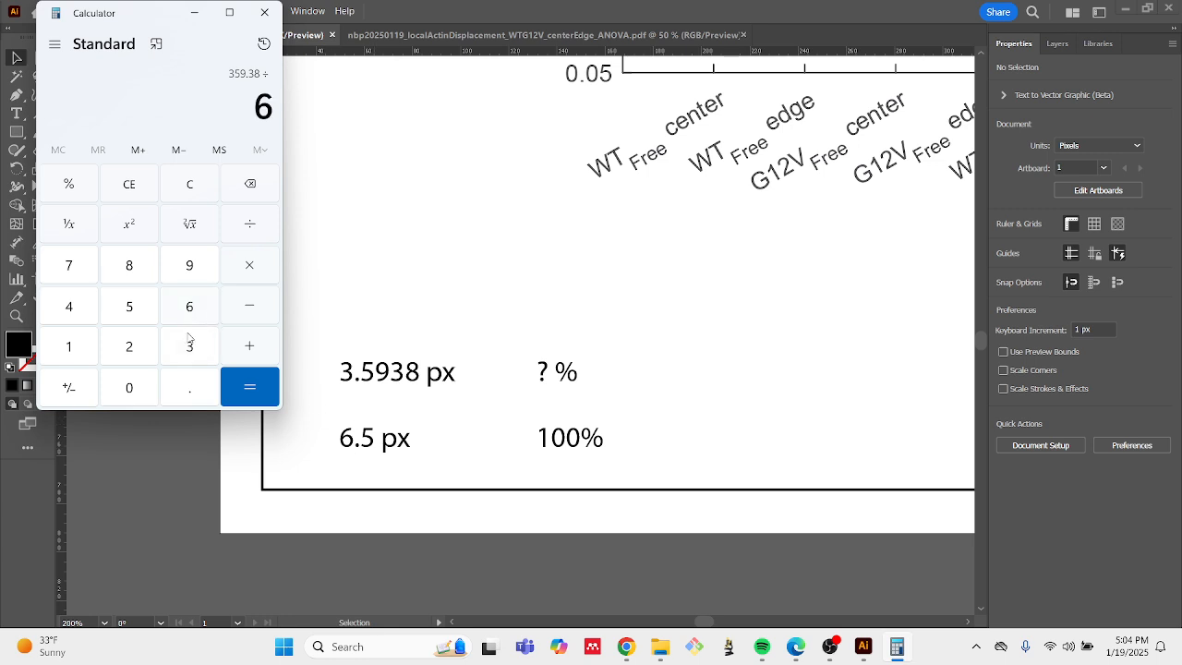
click(173, 401)
click(143, 312)
click(240, 400)
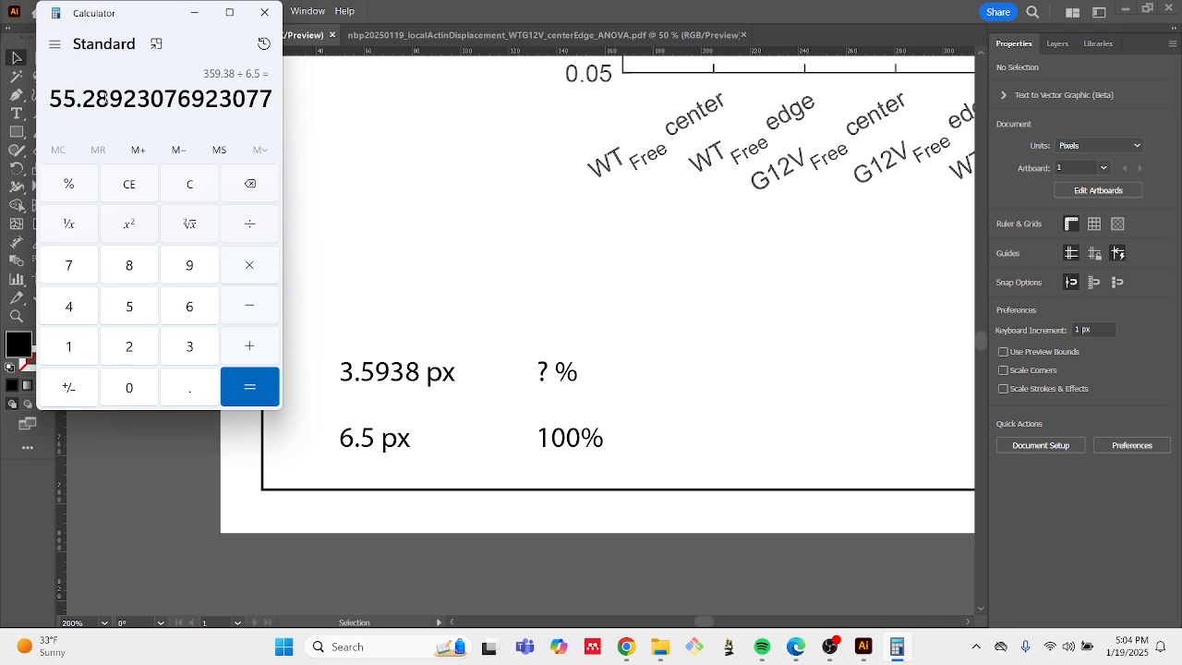
Replace the question mark in the percentage note beside 3.5938 px with 55.29, back in Illustrator
click(545, 371)
click(546, 372)
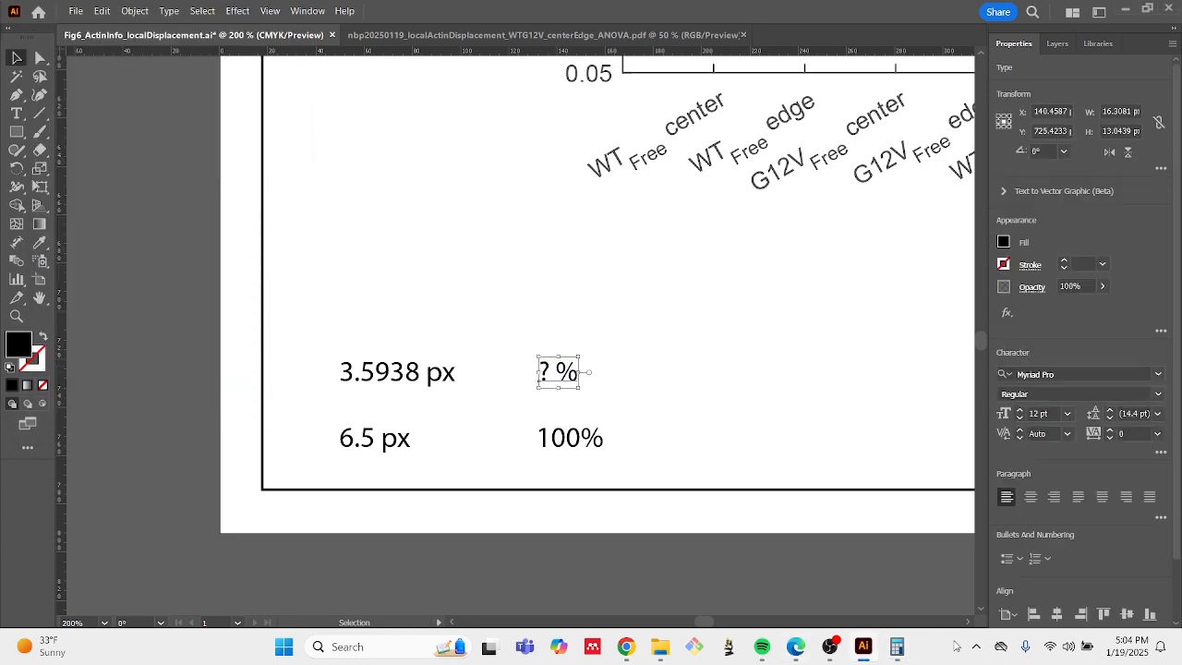
click(895, 646)
click(896, 646)
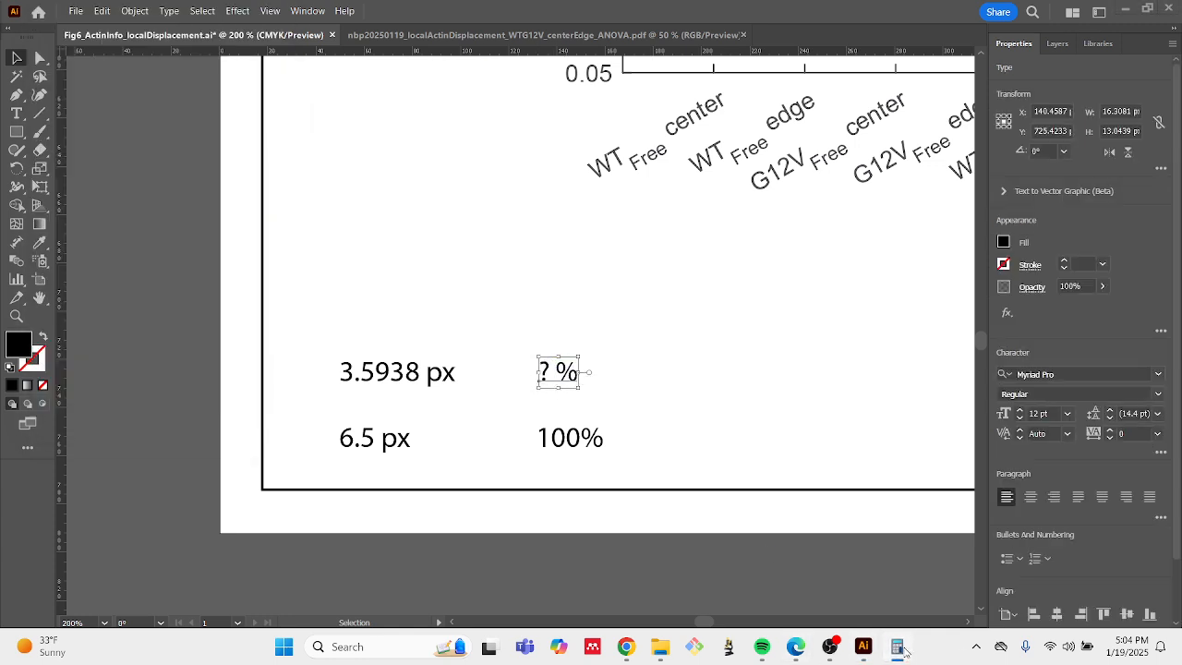
double_click(555, 377)
double_click(545, 371)
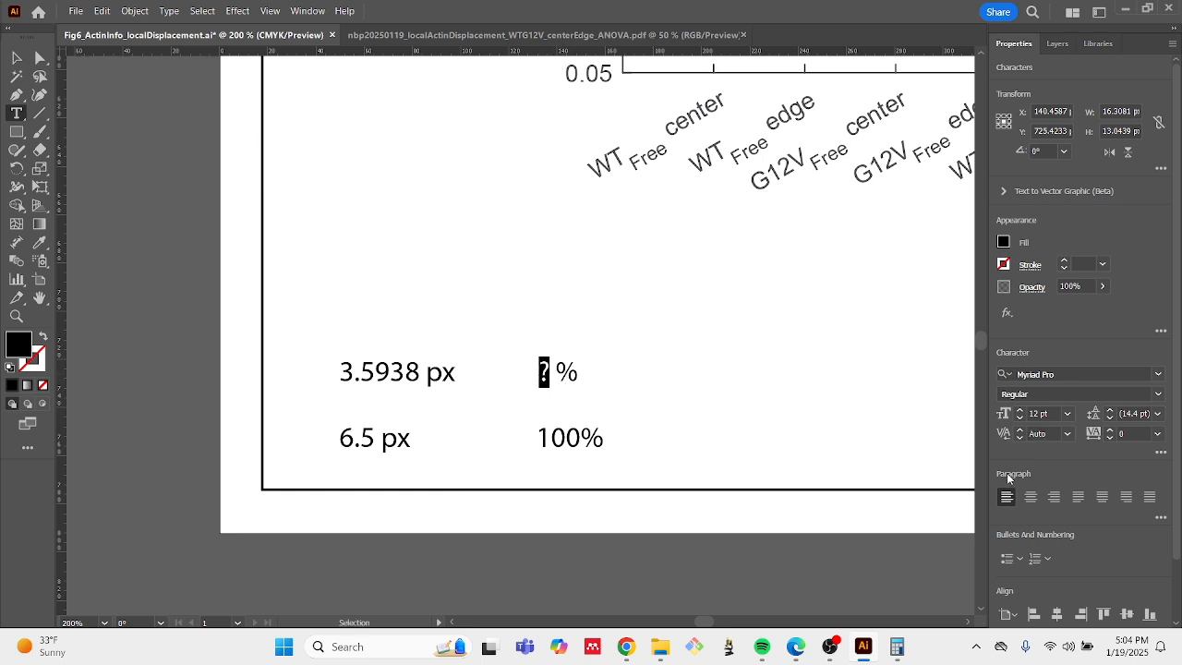
text(55.29)
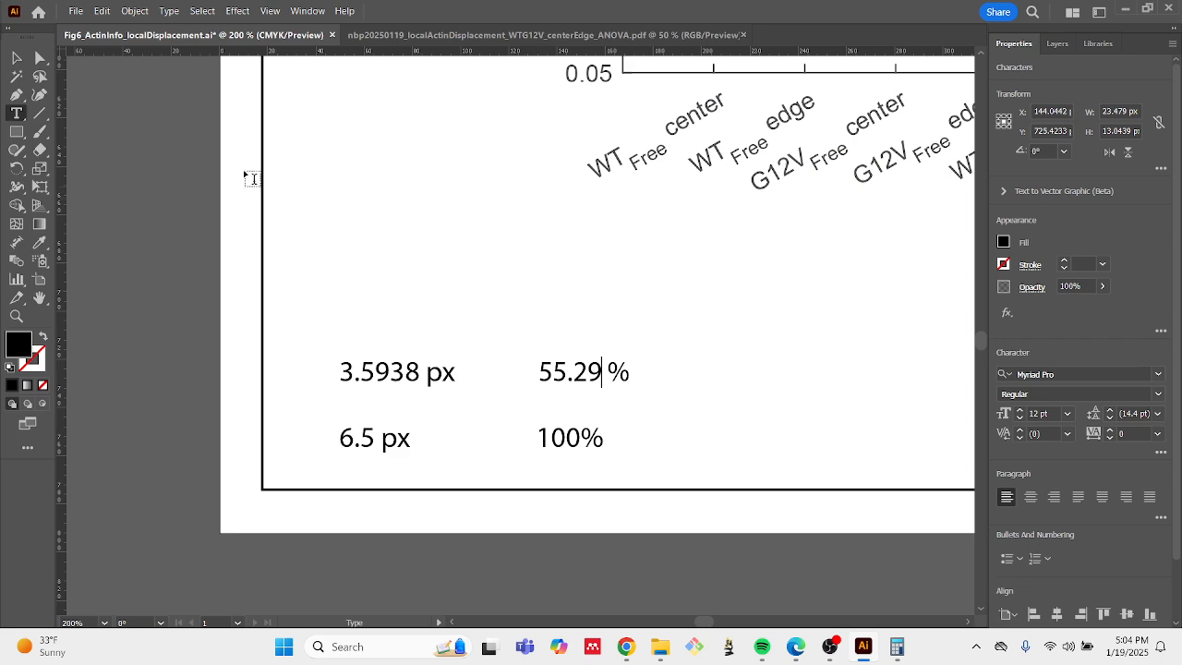
key(Escape)
click(585, 271)
scroll(812, 300, down, 1)
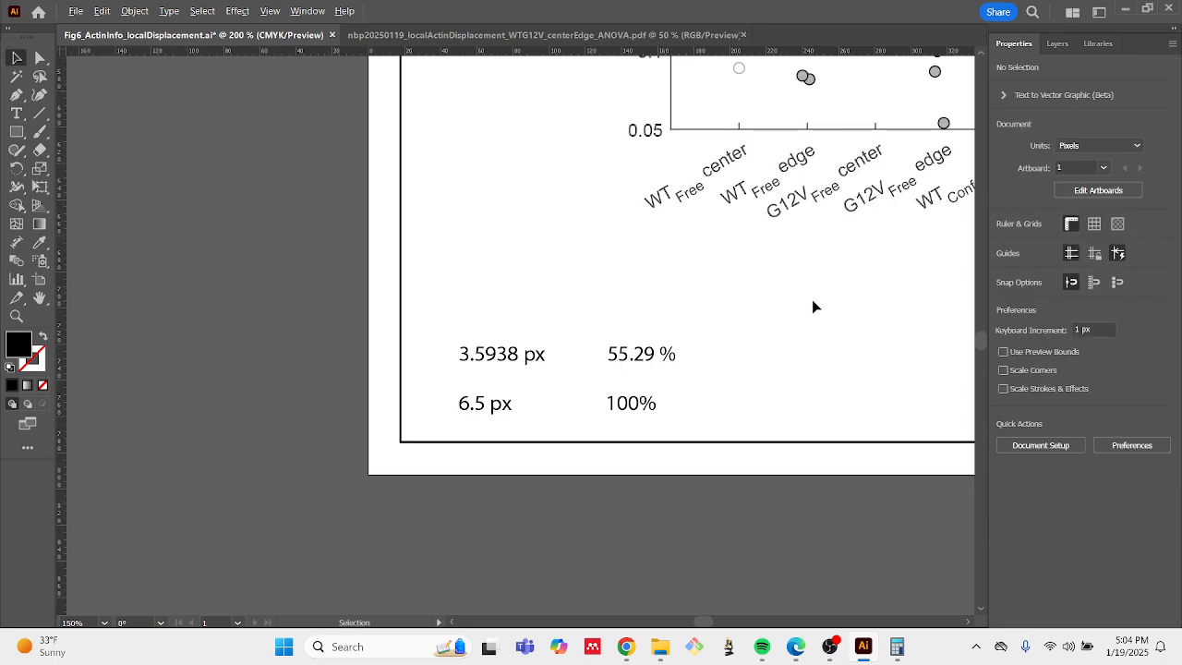
Scale the whole pasted speckle displacement plot uniformly to 55.29%, checking it with the preview
scroll(812, 299, down, 3)
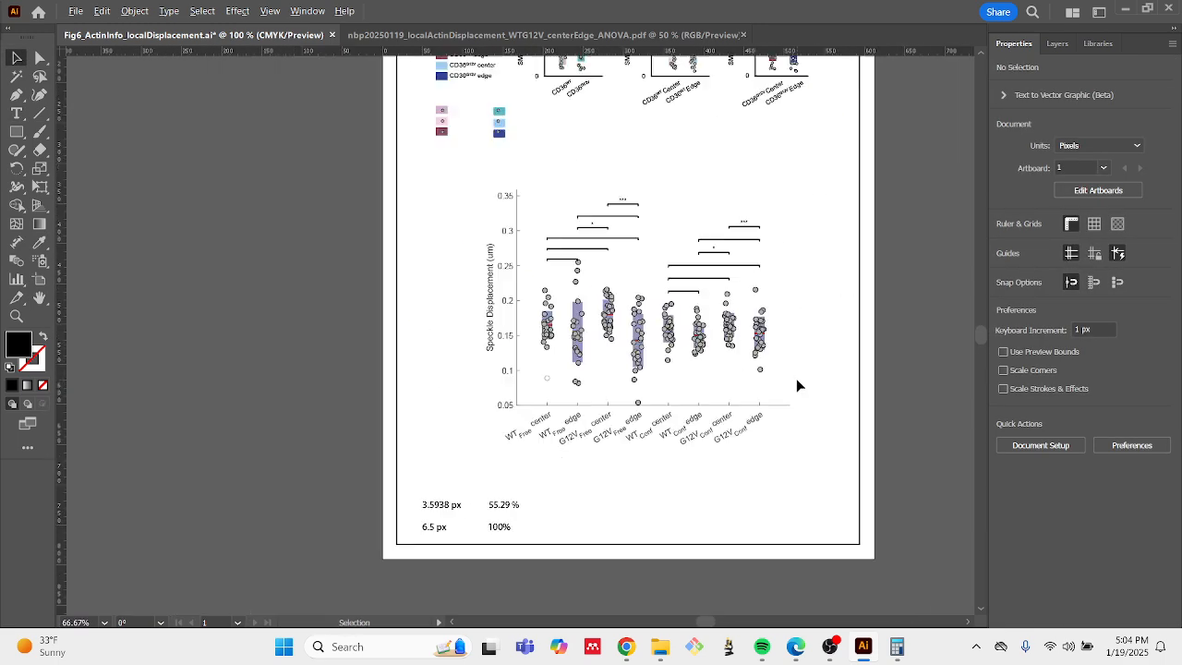
drag(825, 453, 449, 172)
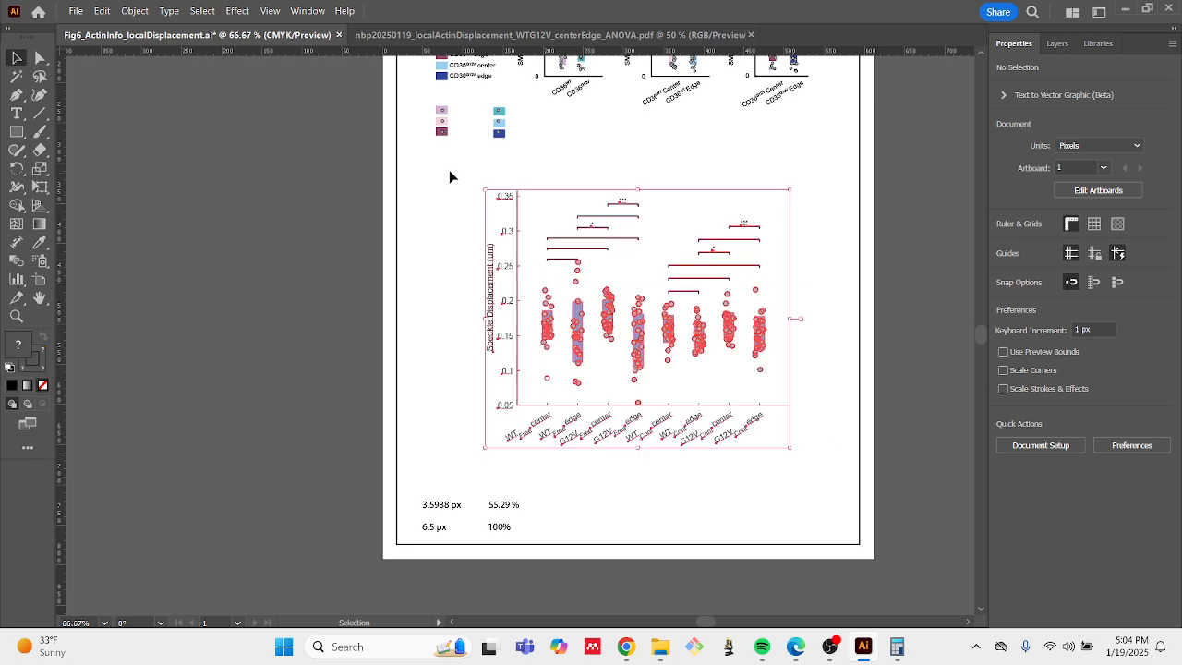
click(135, 11)
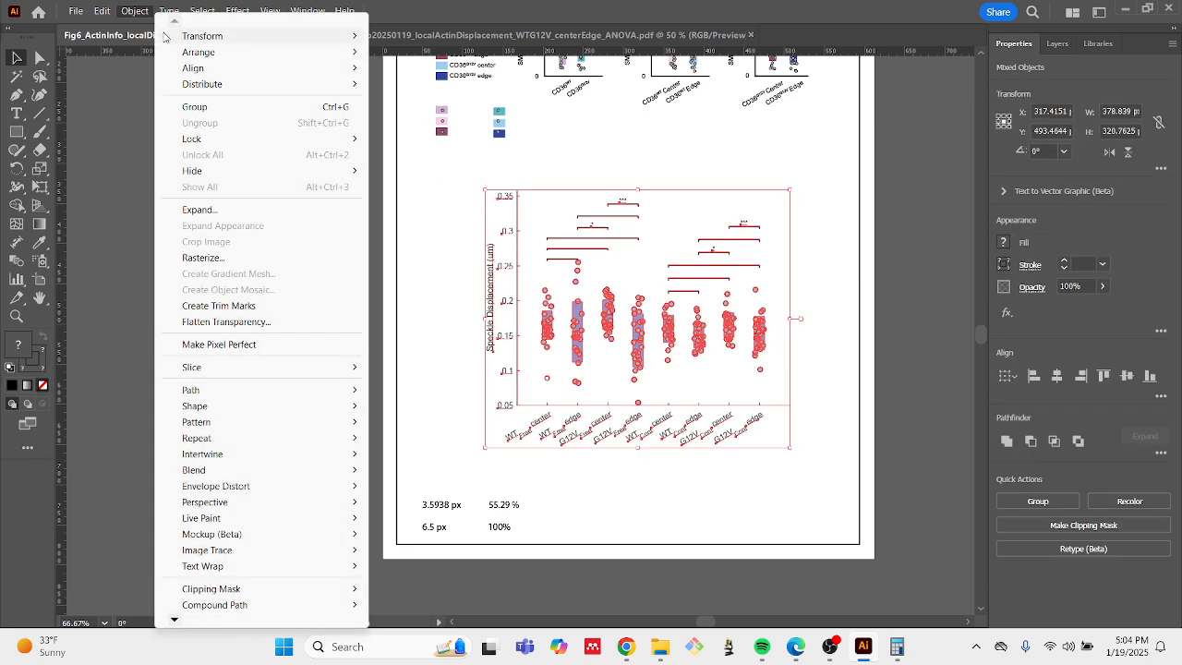
mouse_move(194, 36)
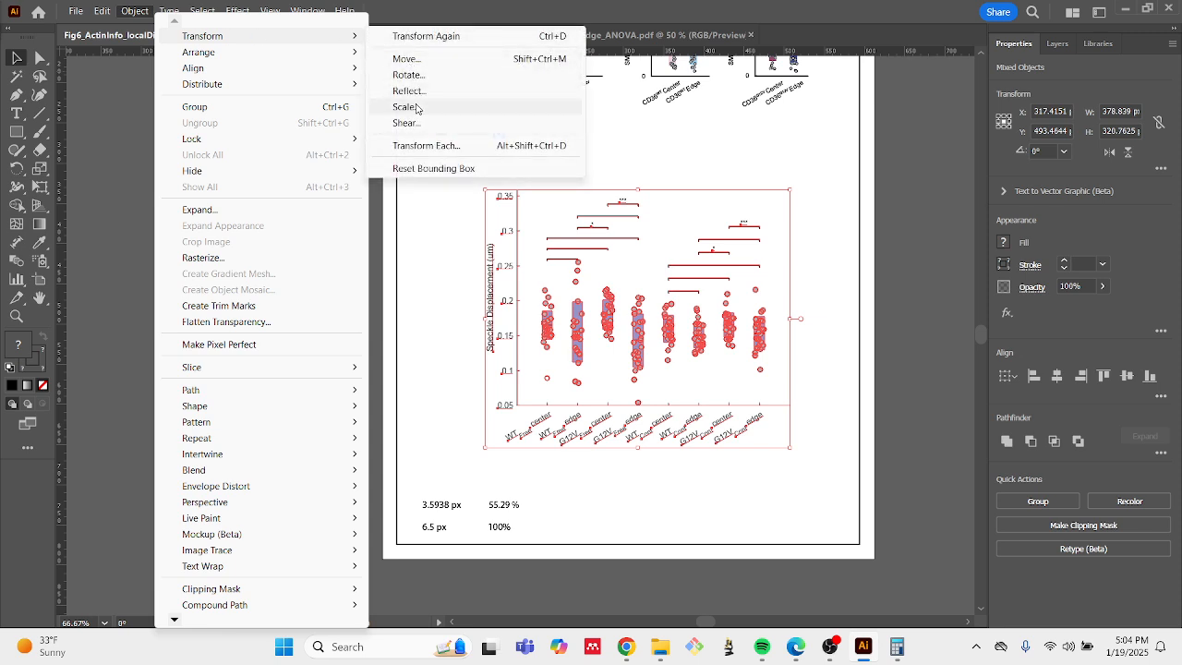
click(407, 107)
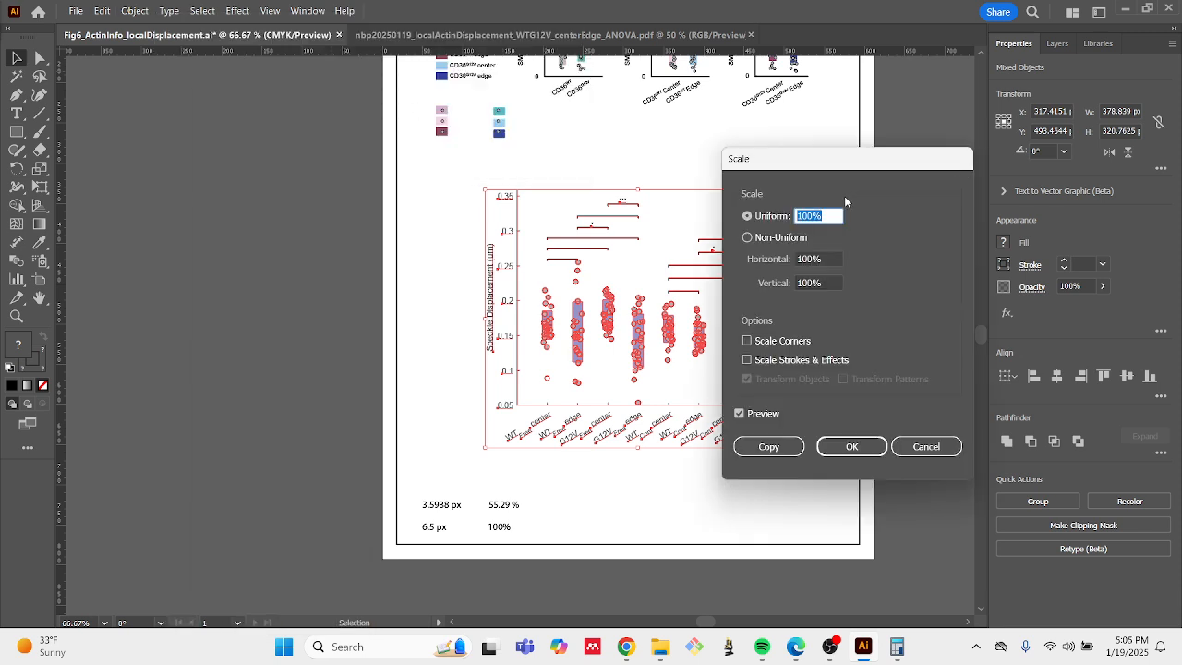
text(55.29)
click(758, 413)
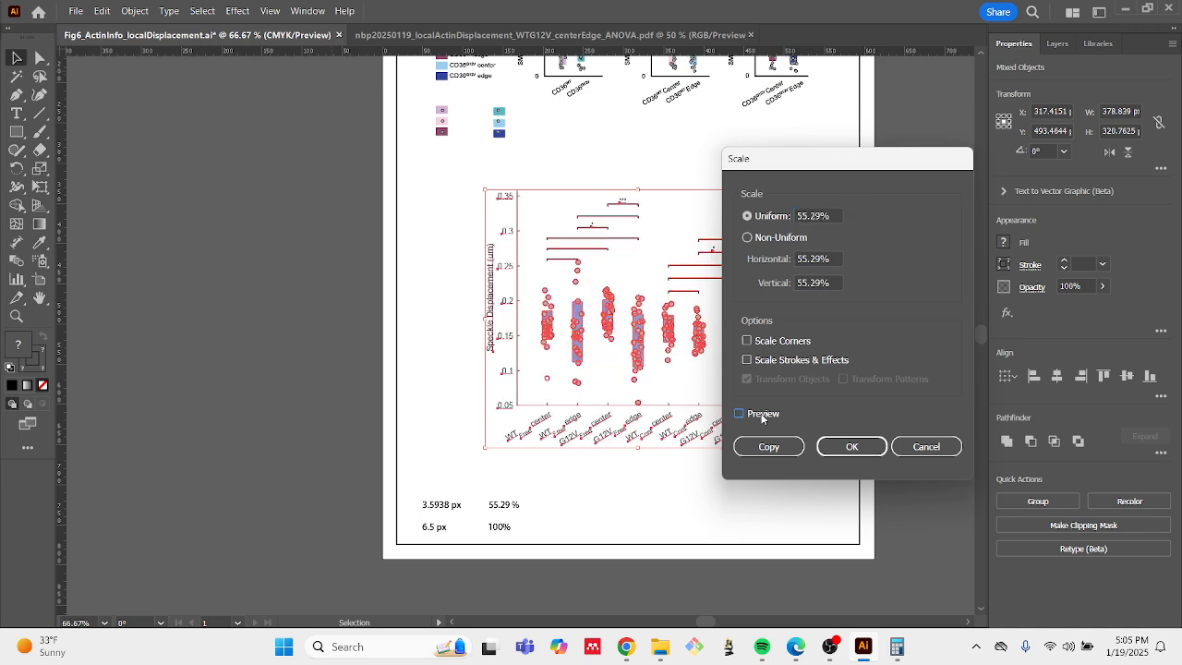
click(762, 416)
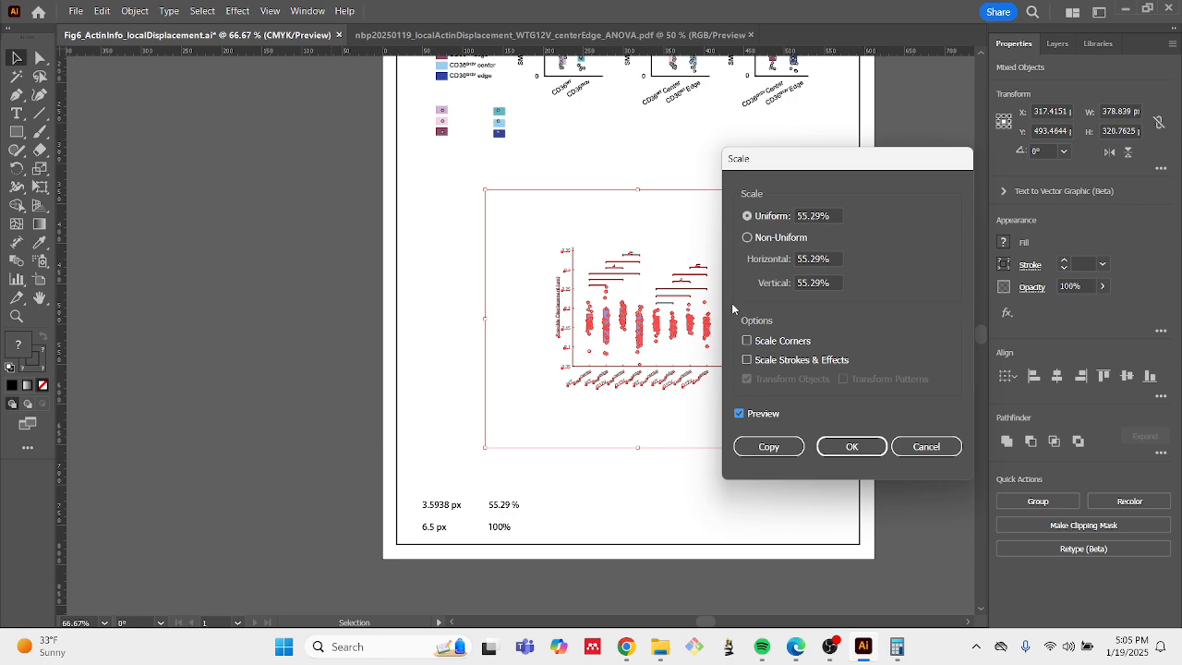
click(875, 452)
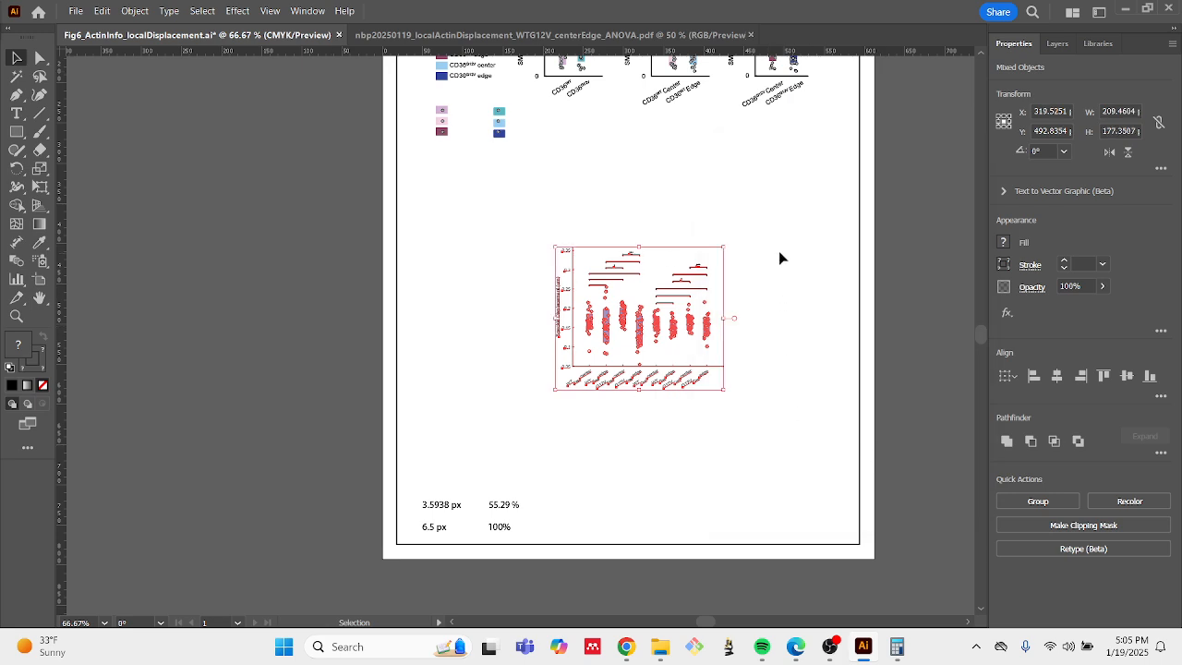
drag(799, 202, 737, 340)
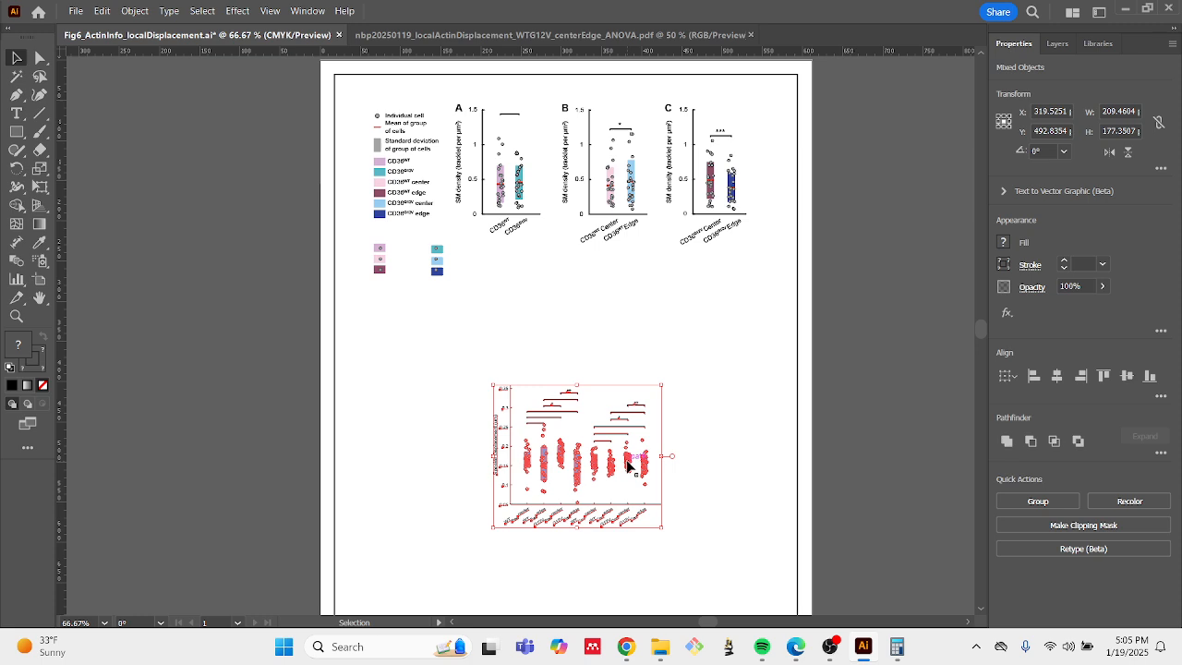
Move the scaled speckle displacement plot up so it sits directly below panels A and B
drag(629, 463, 598, 329)
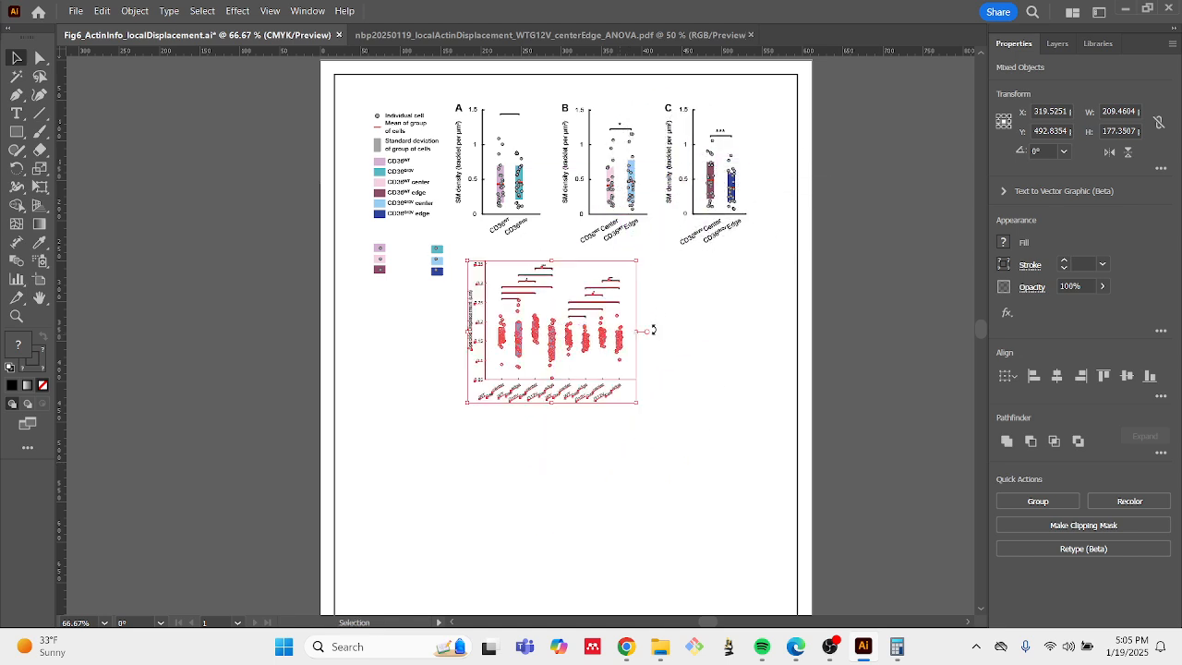
scroll(506, 290, up, 1)
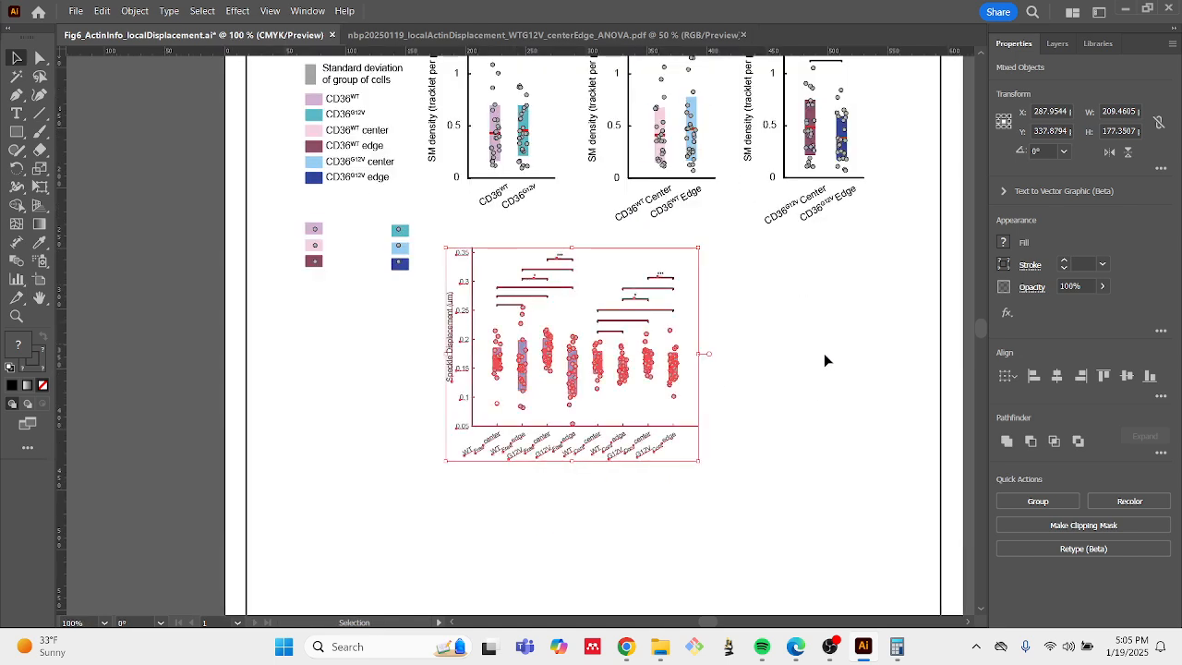
scroll(812, 396, up, 1)
click(805, 444)
scroll(789, 371, up, 1)
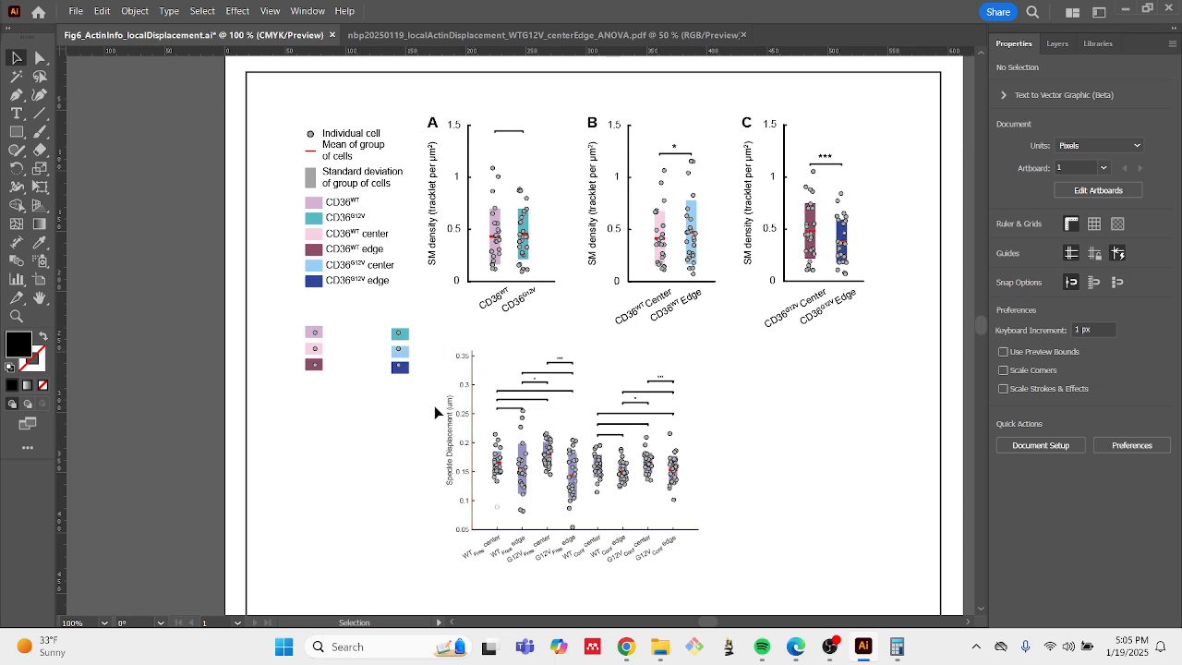
Set the Speckle Displacement axis title to centred 8 pt text like panel A's, and reposition it clear of the y-axis numbers
click(433, 247)
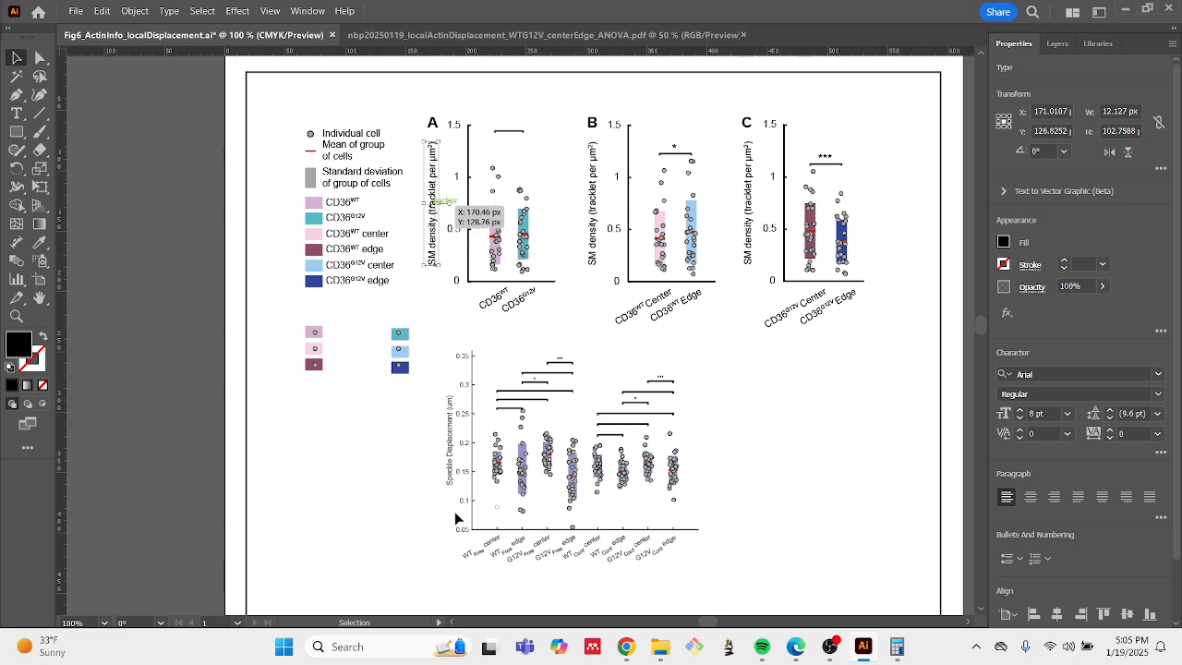
click(451, 448)
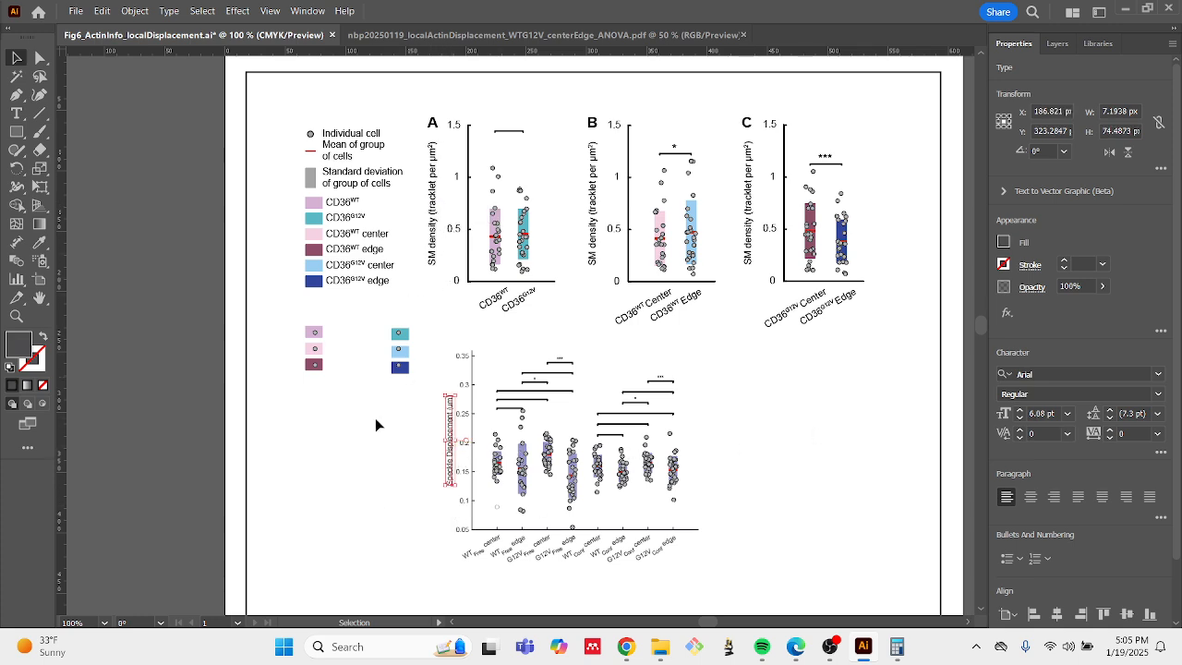
key(t)
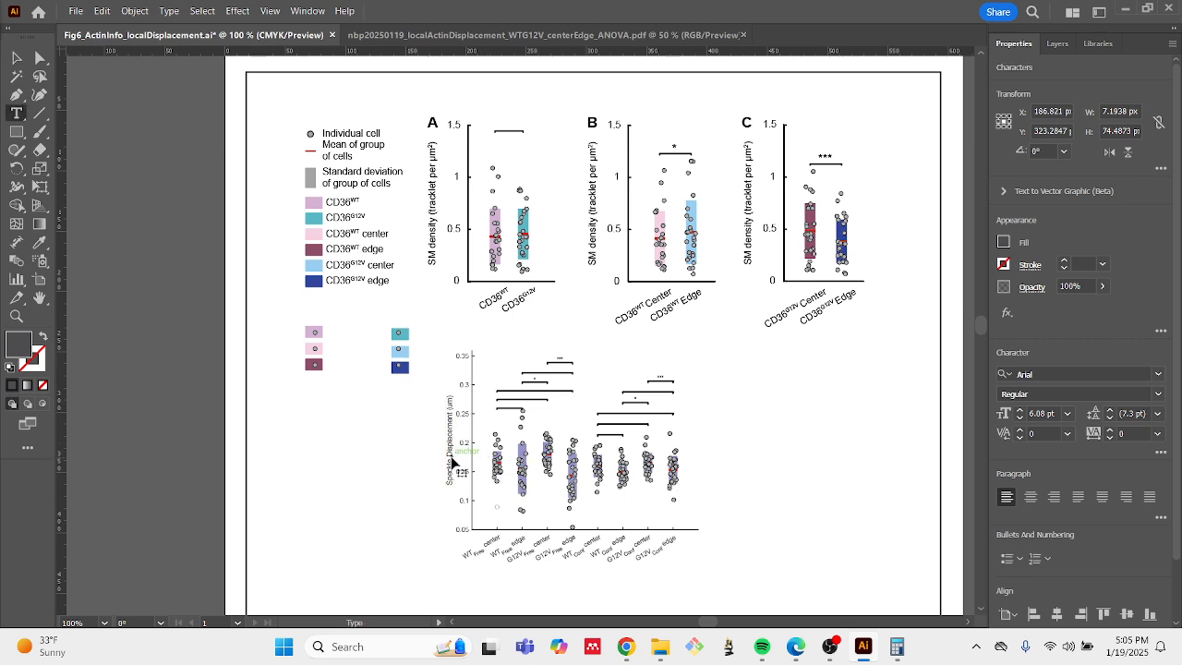
key(v)
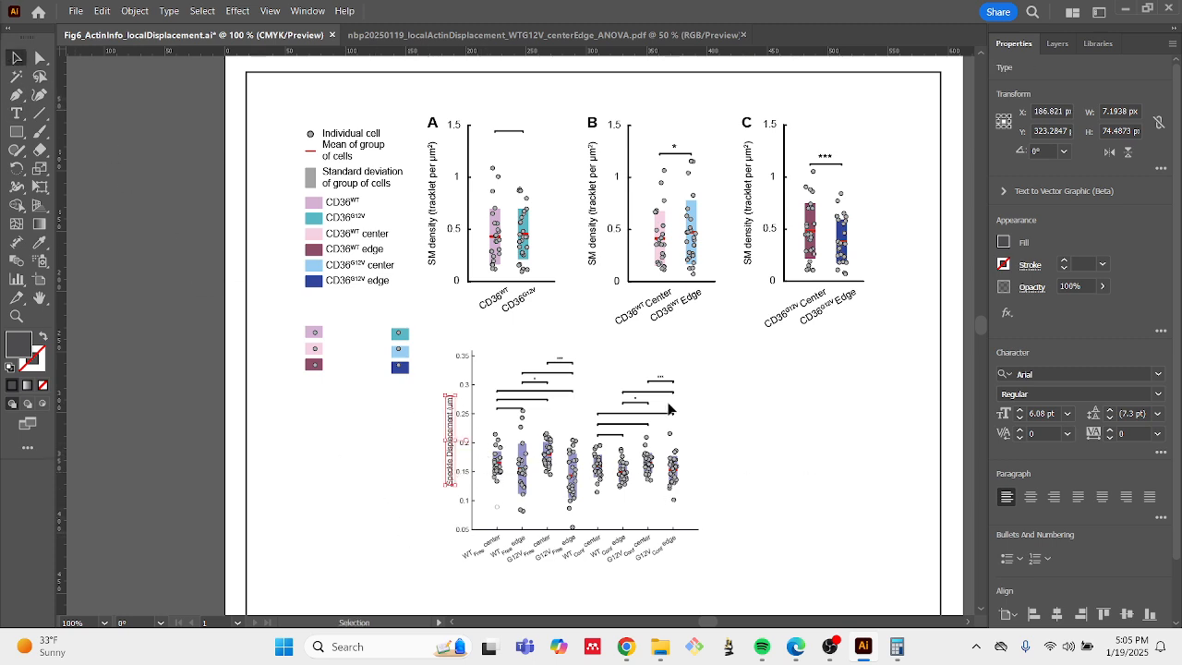
double_click(1058, 413)
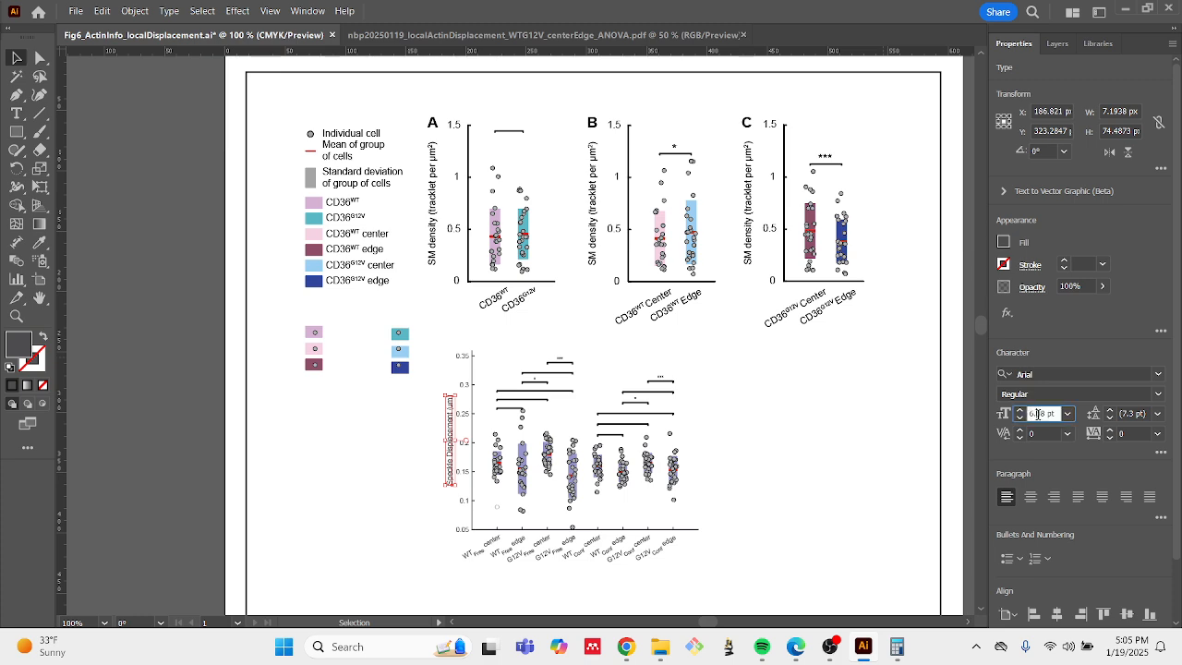
text(8)
key(Return)
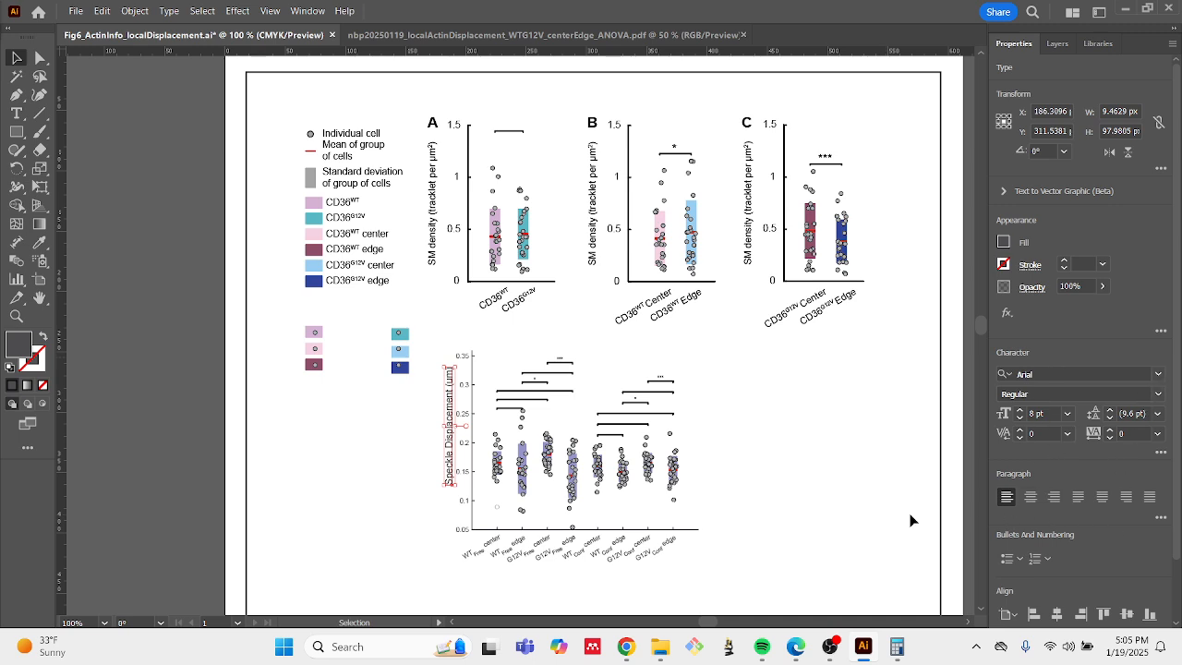
click(1030, 497)
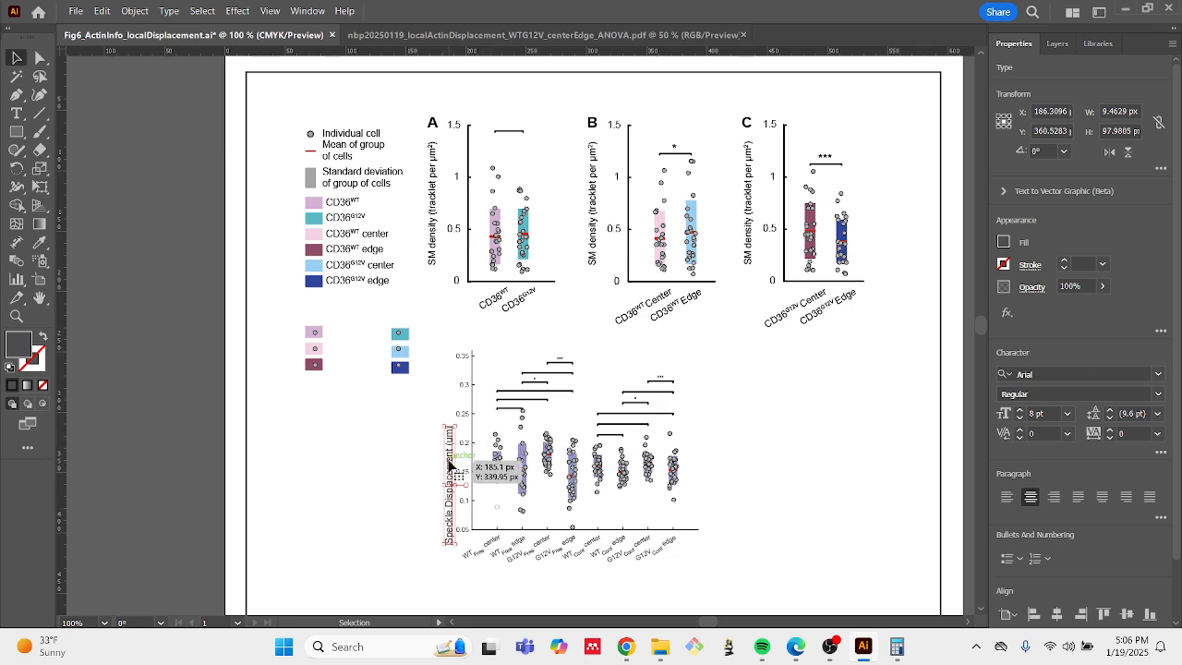
drag(455, 462, 445, 429)
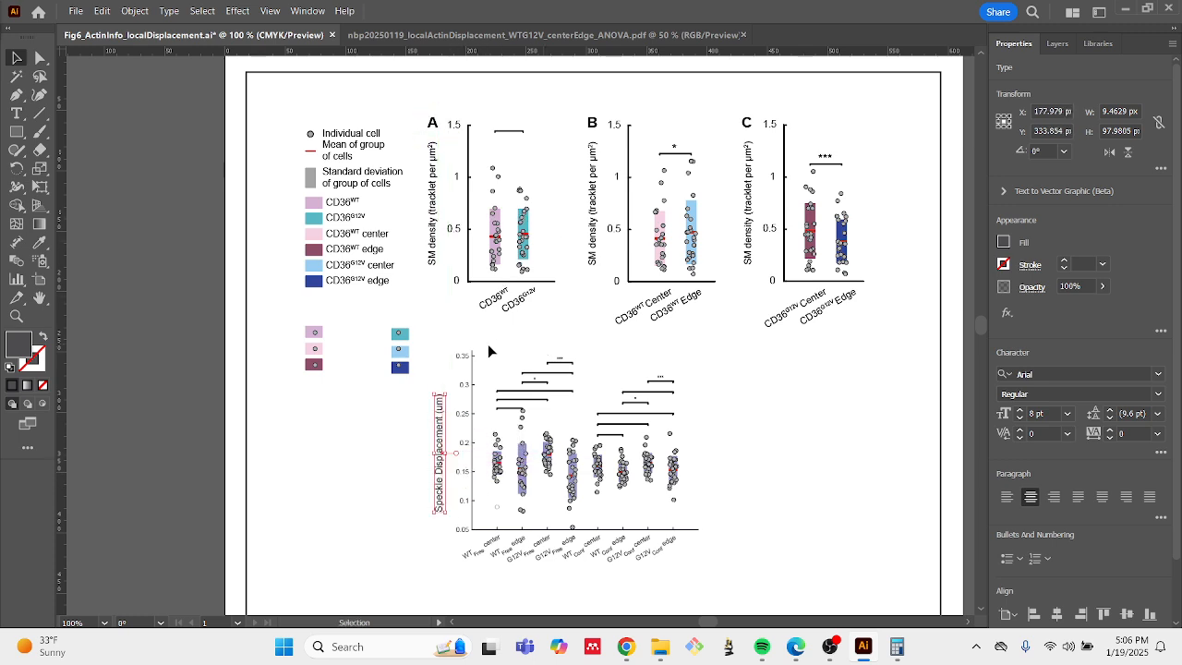
Set the font size of the speckle plot's y-axis tick labels to 8 pt, using panel A's axis formatting as reference
click(470, 213)
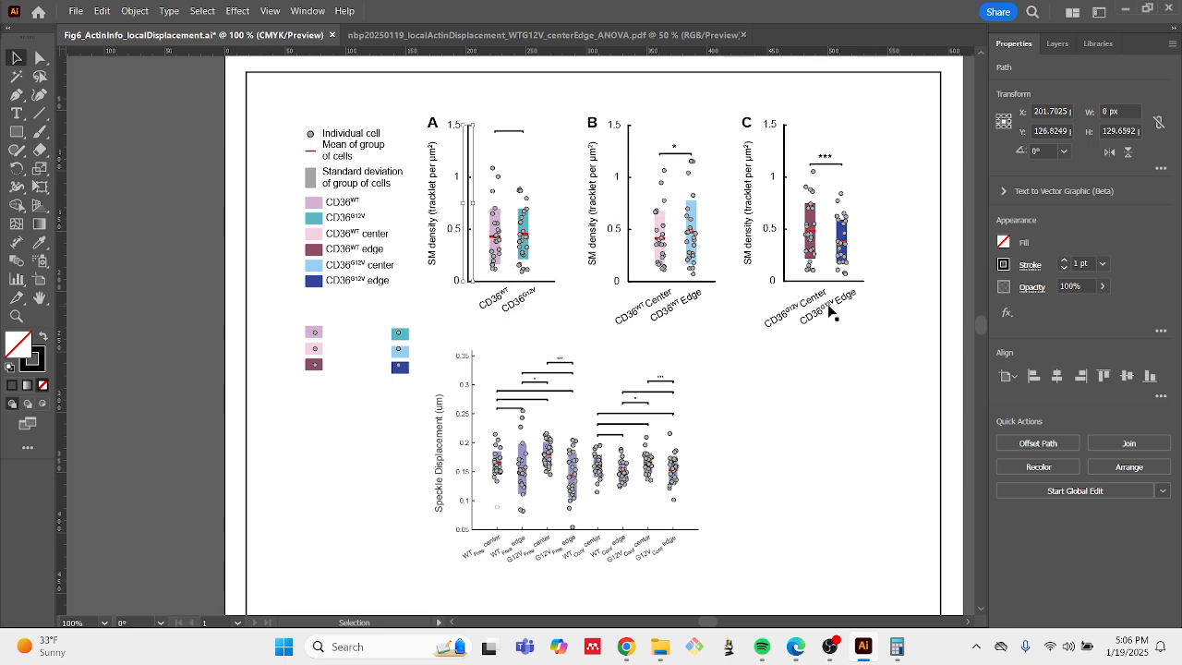
click(1004, 265)
click(1138, 256)
drag(453, 97, 444, 311)
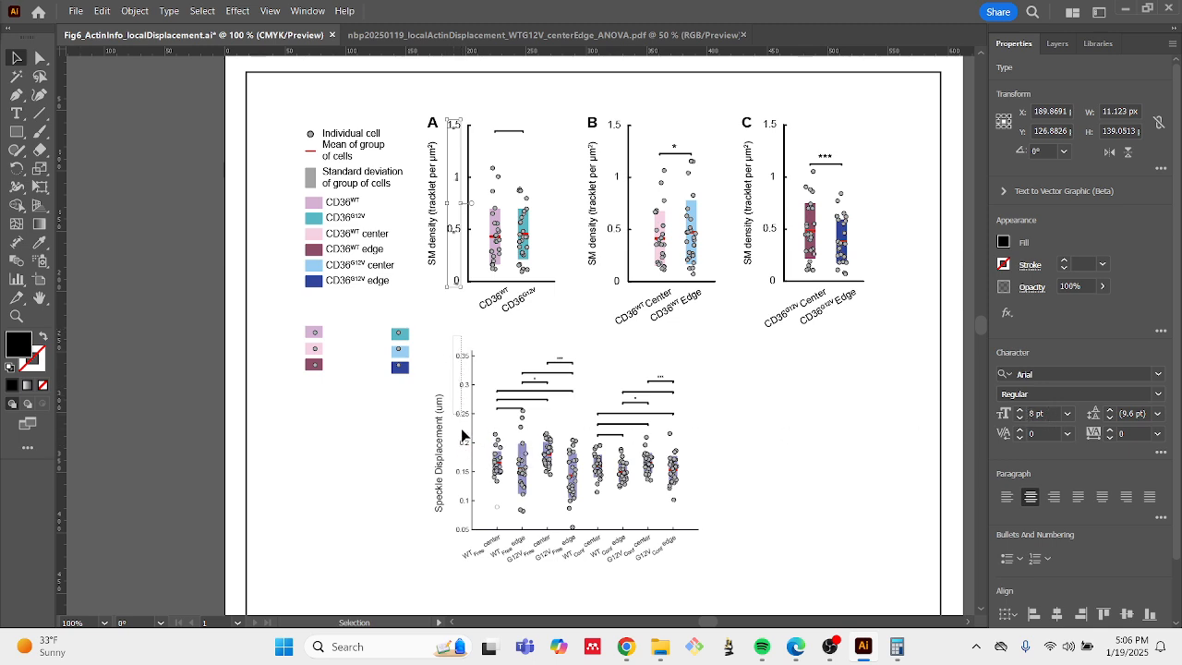
click(462, 537)
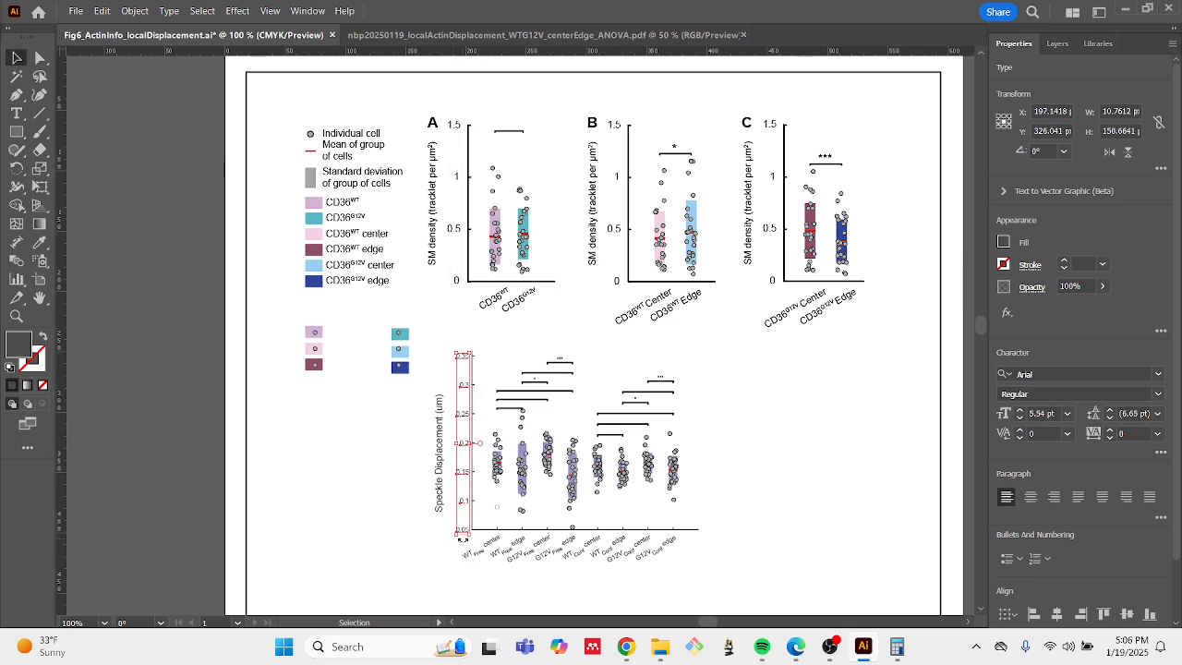
click(1041, 414)
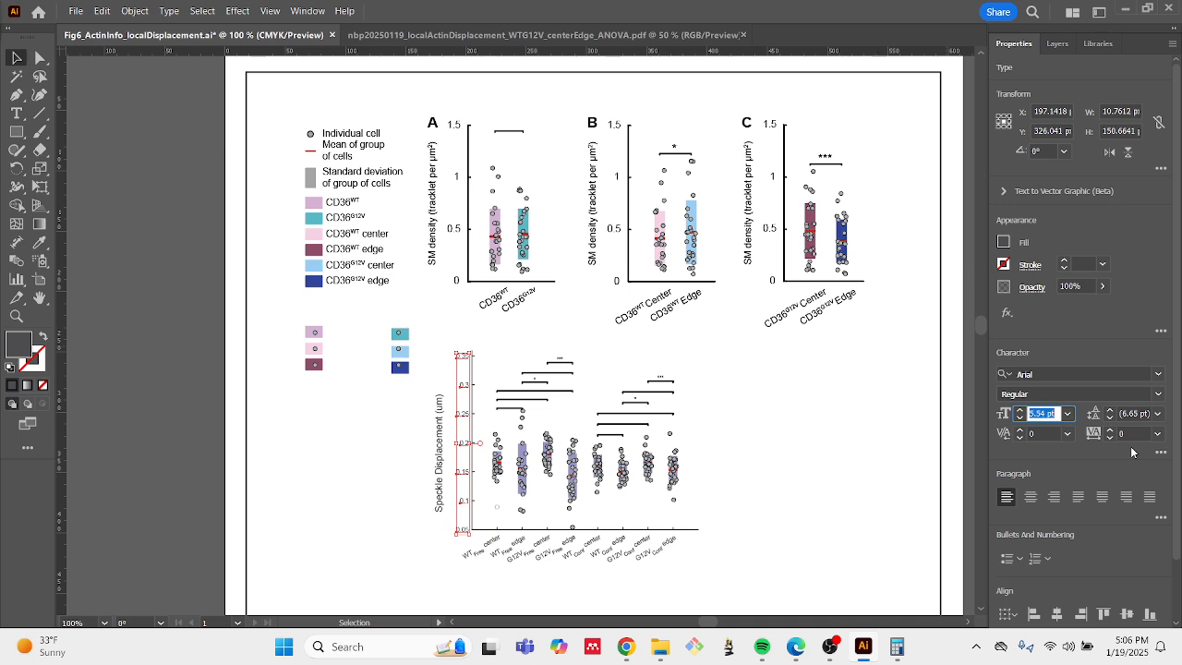
text(8)
key(Return)
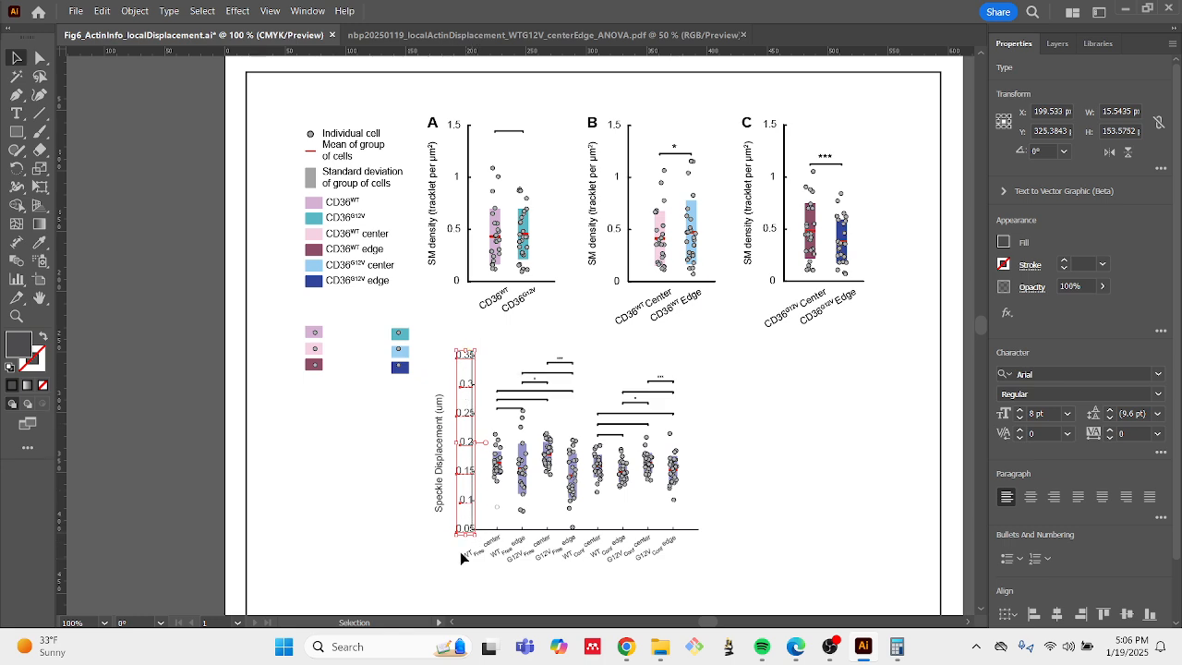
Centre the text of the speckle plot's y-axis tick labels and align the labels along their right edges
key(ctrl+plus)
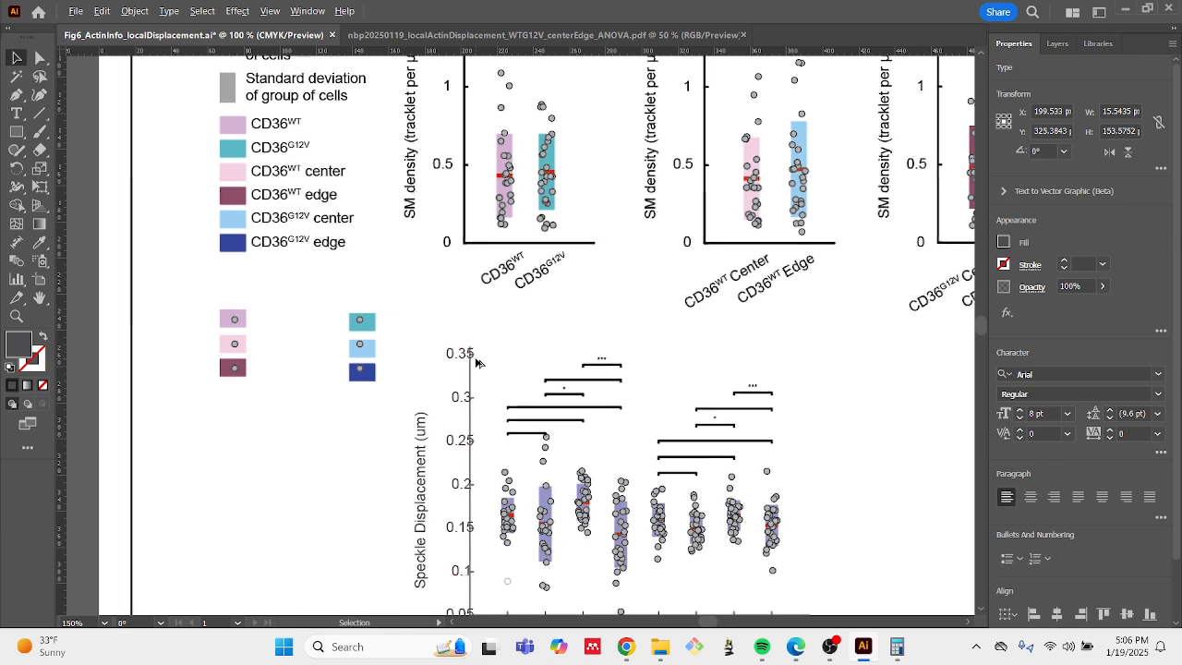
key(ctrl+plus)
scroll(475, 358, up, 1)
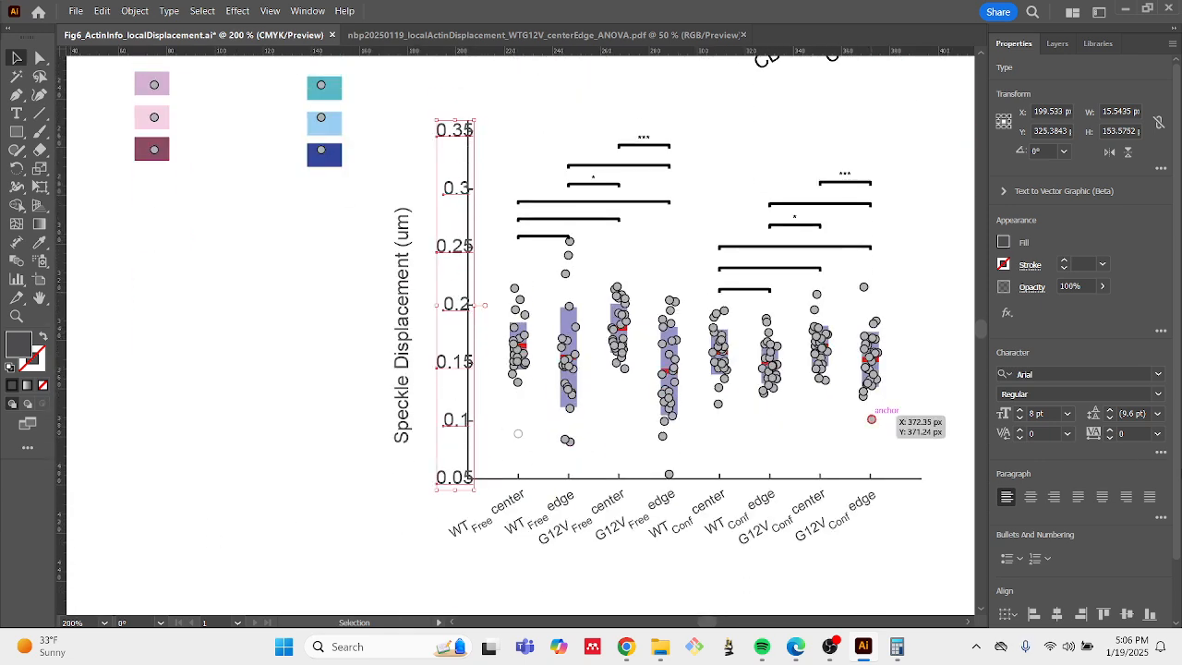
click(1030, 497)
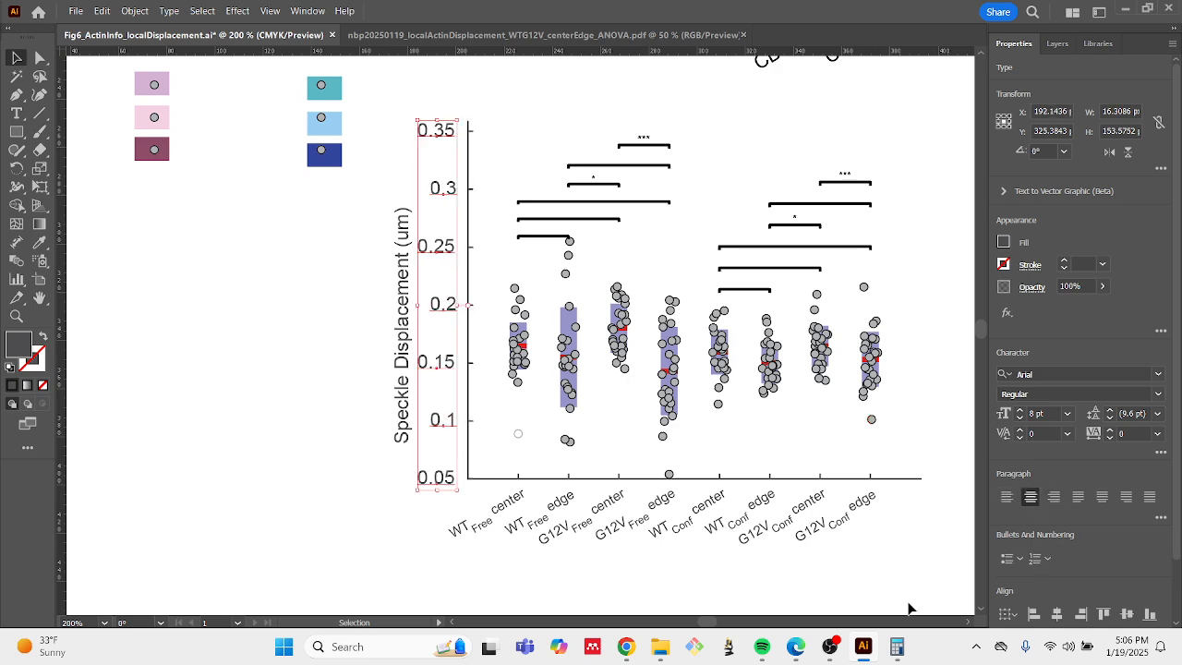
scroll(1024, 572, down, 1)
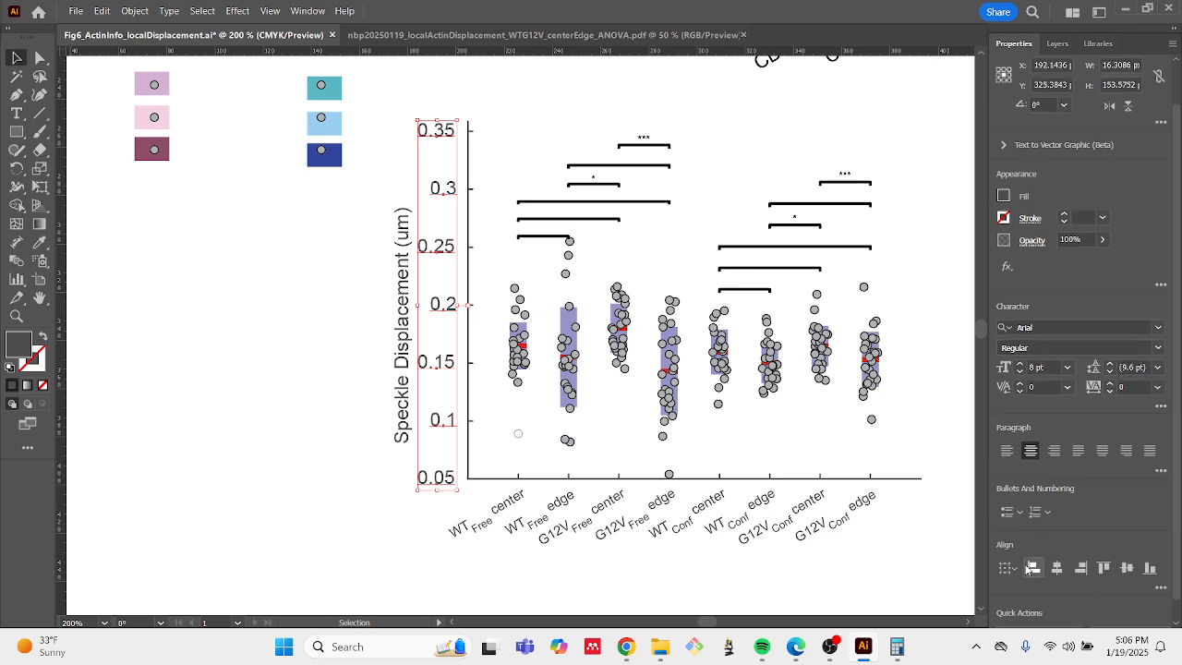
click(1081, 569)
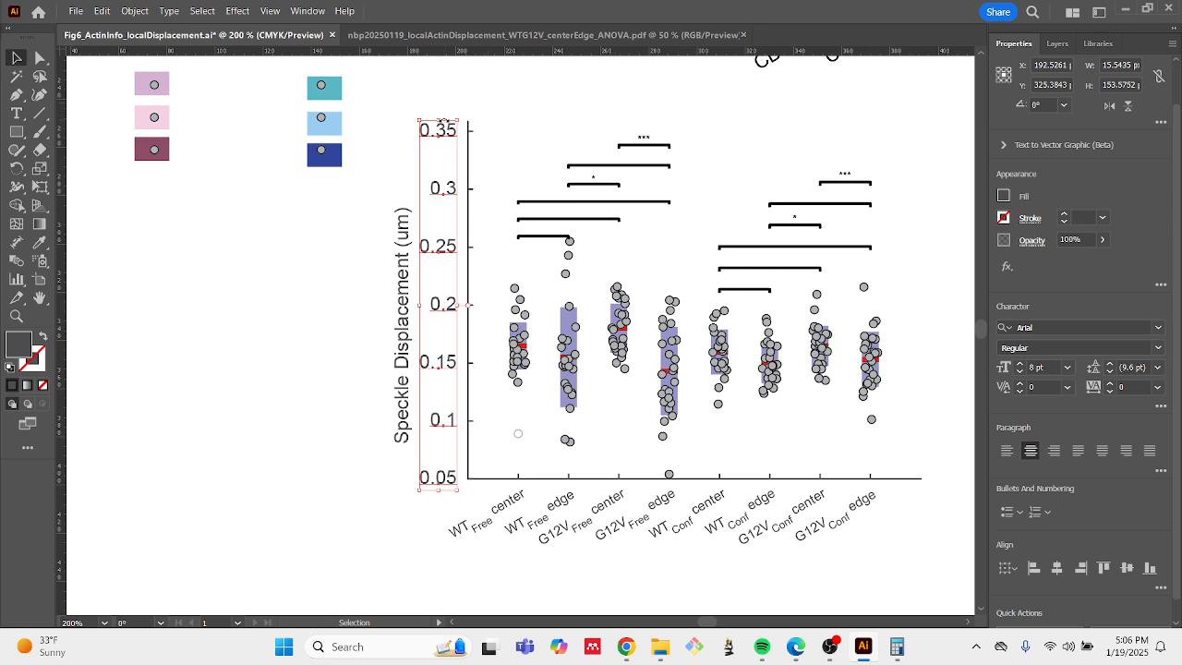
scroll(440, 190, up, 1)
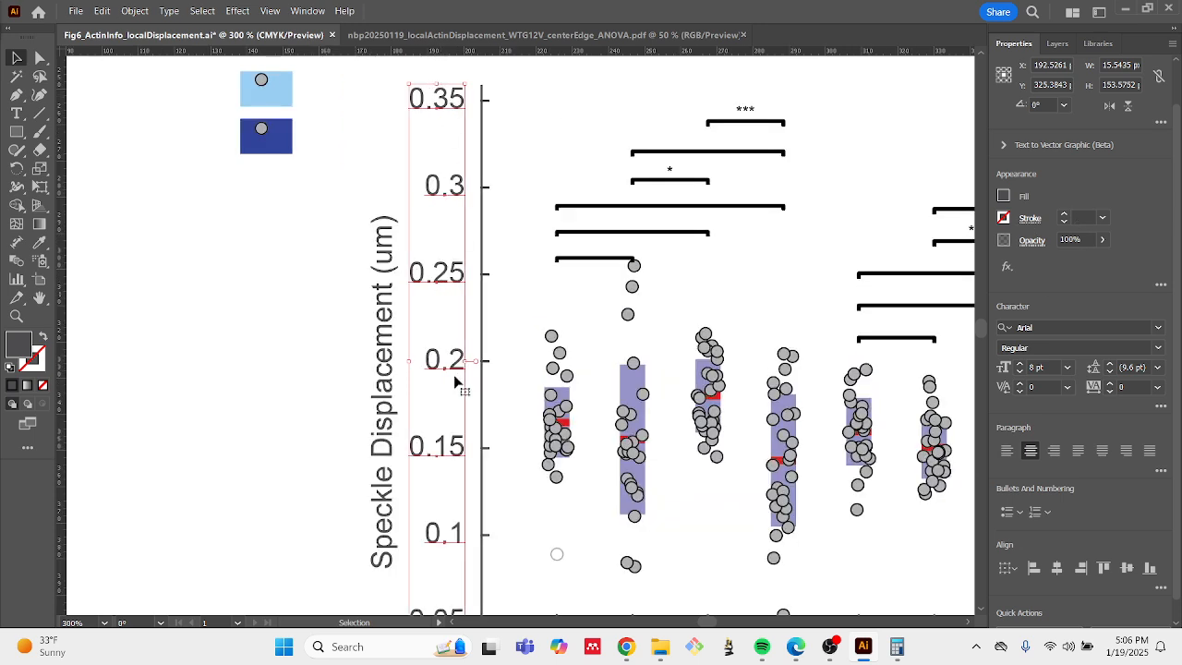
scroll(459, 347, down, 1)
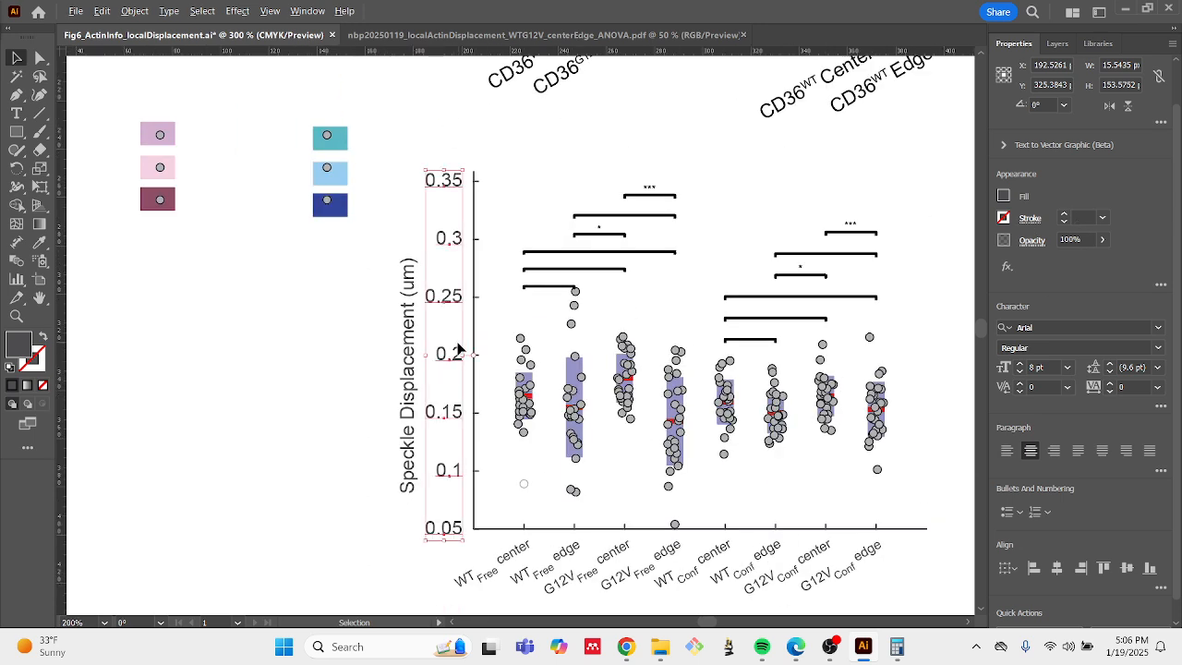
Fill the speckle plot's y-axis tick labels with black and deselect them
click(1004, 197)
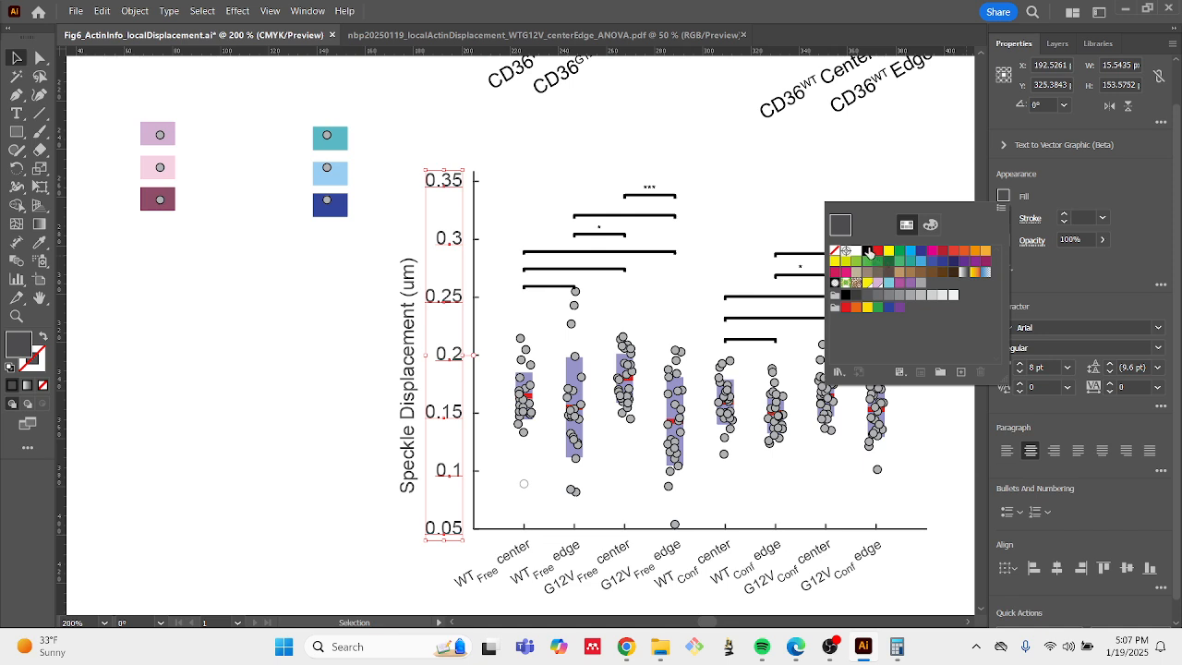
click(868, 251)
click(571, 142)
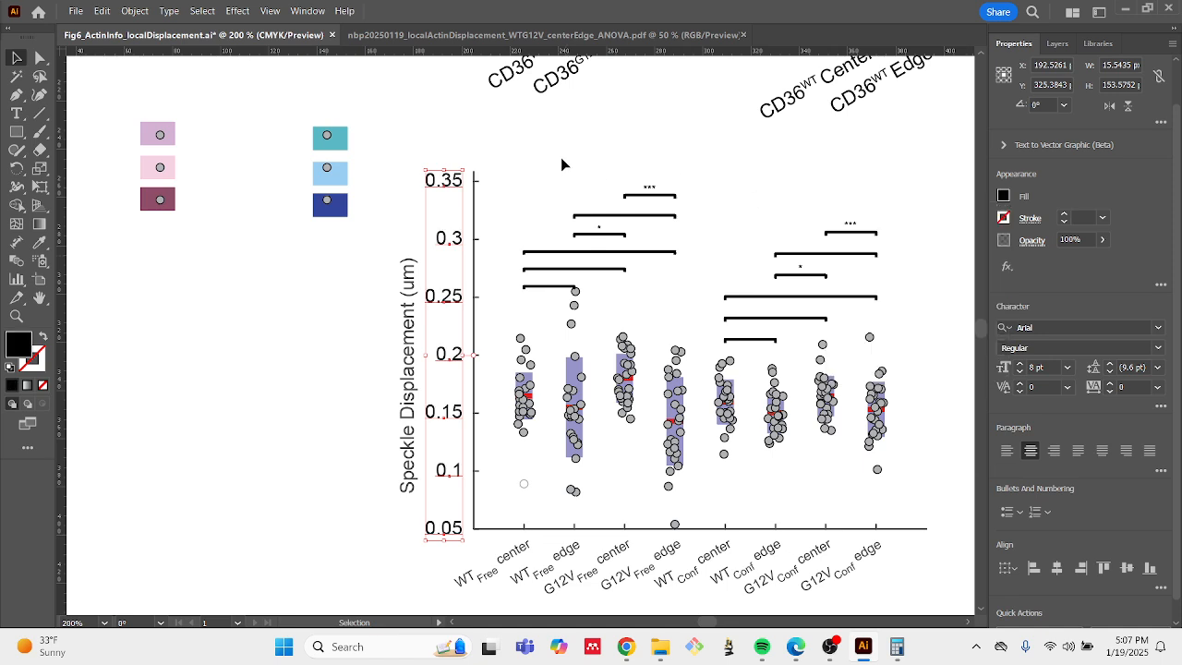
click(560, 136)
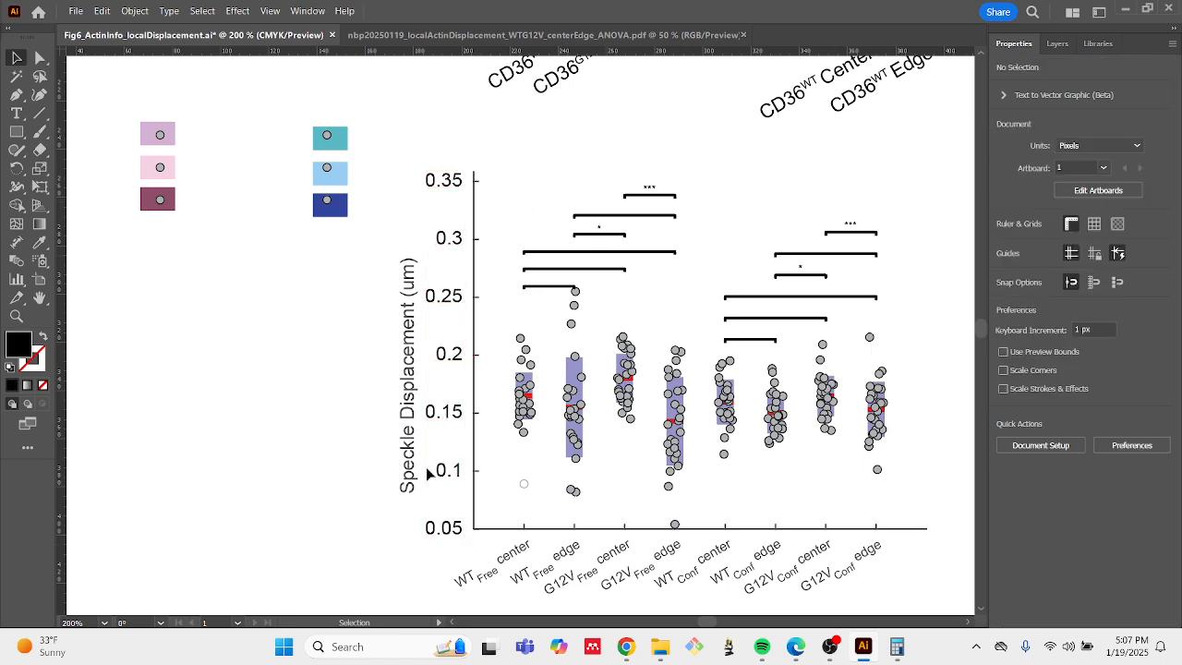
Recolour the speckle plot's WT Free center bar with the Eyedropper, sampling the legend's light pink CD36 WT center swatch
scroll(781, 205, right, 3)
scroll(781, 205, down, 1)
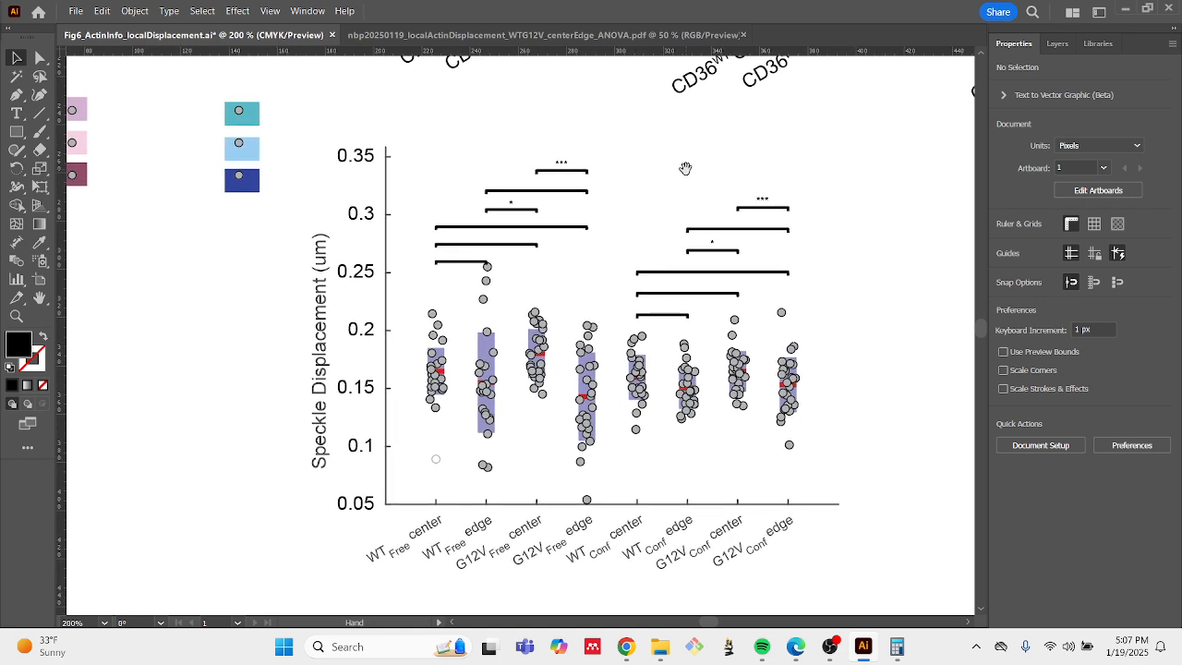
scroll(638, 161, down, 1)
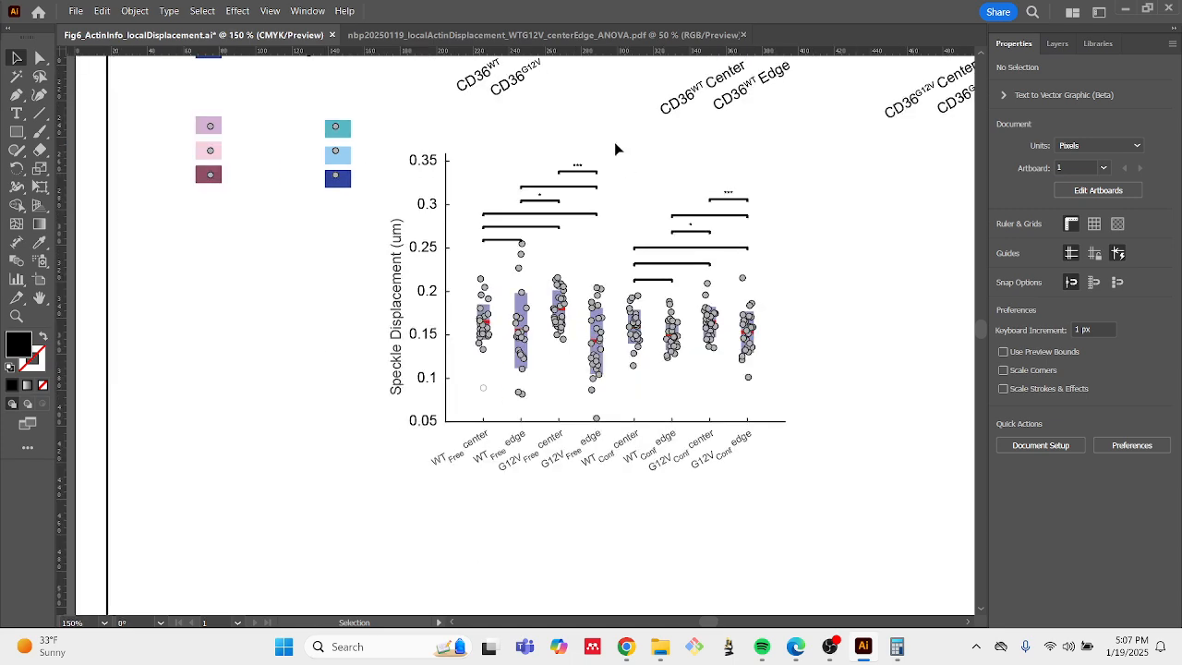
drag(612, 145, 589, 293)
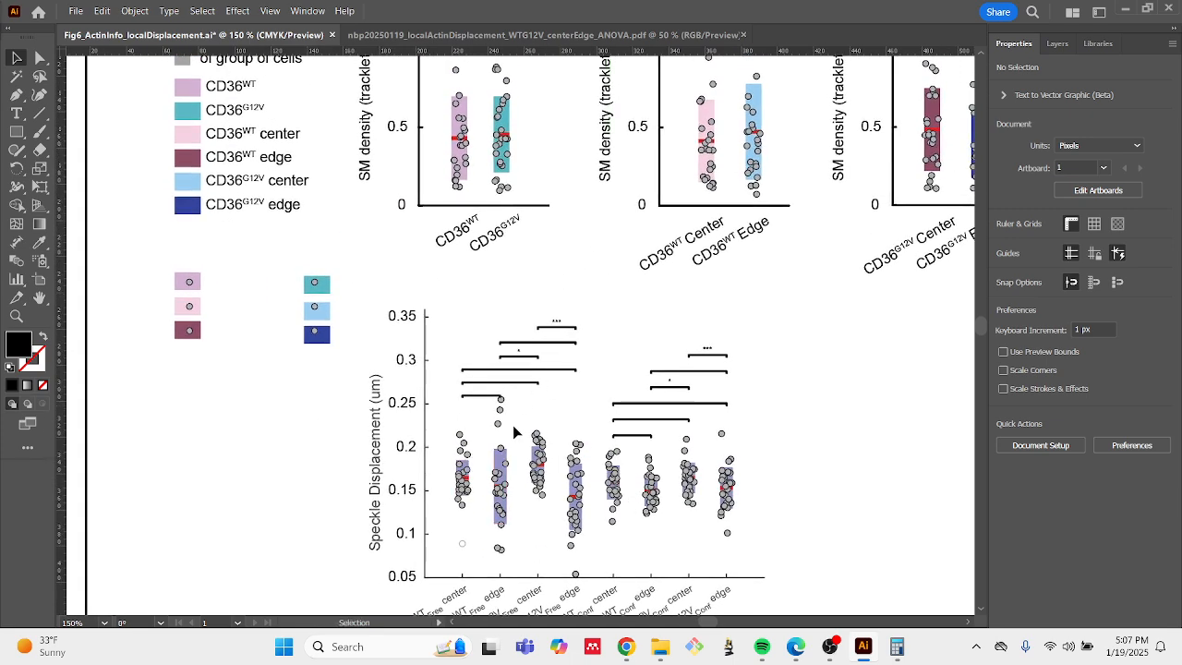
scroll(473, 420, up, 4)
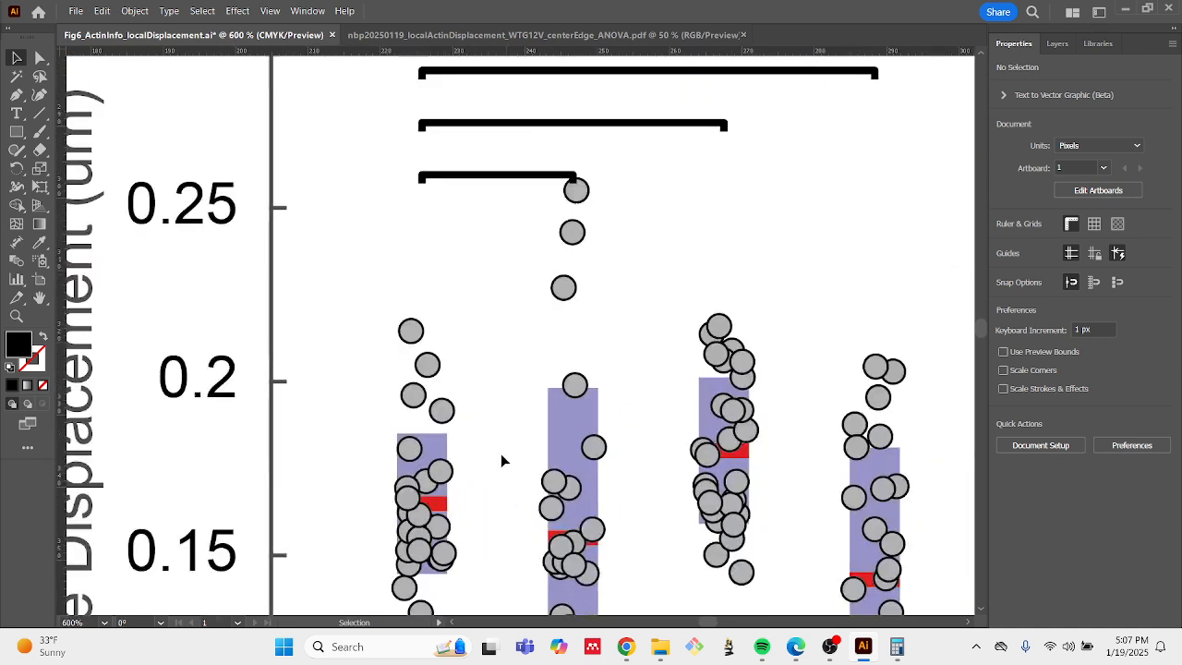
click(429, 451)
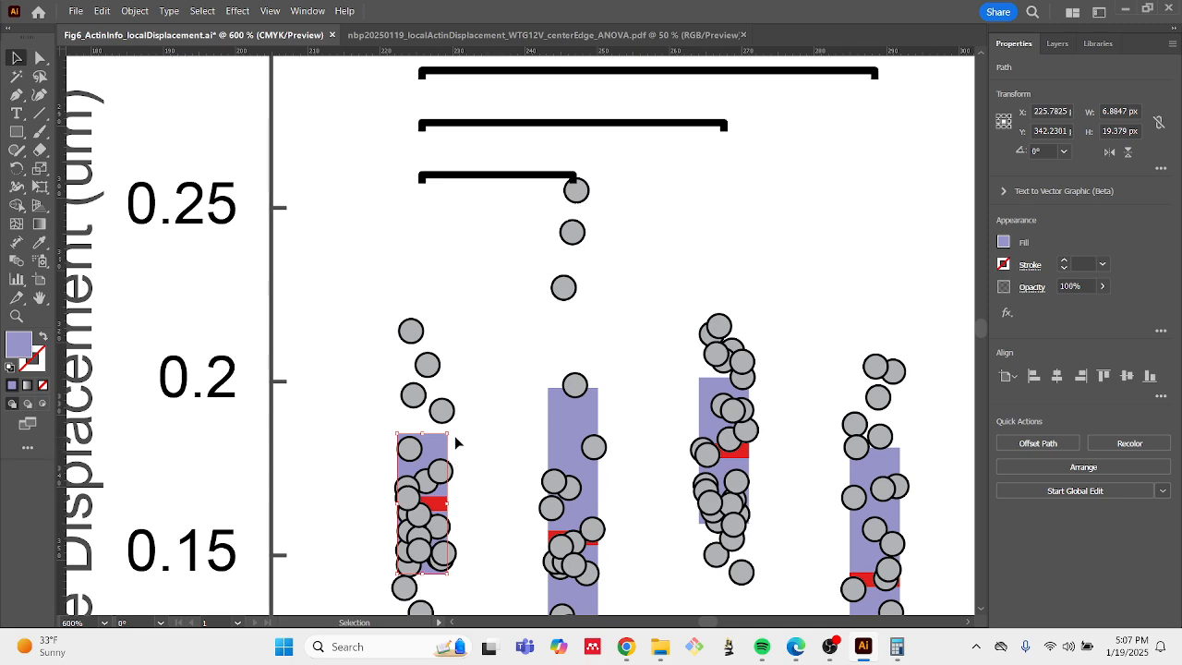
scroll(457, 427, down, 2)
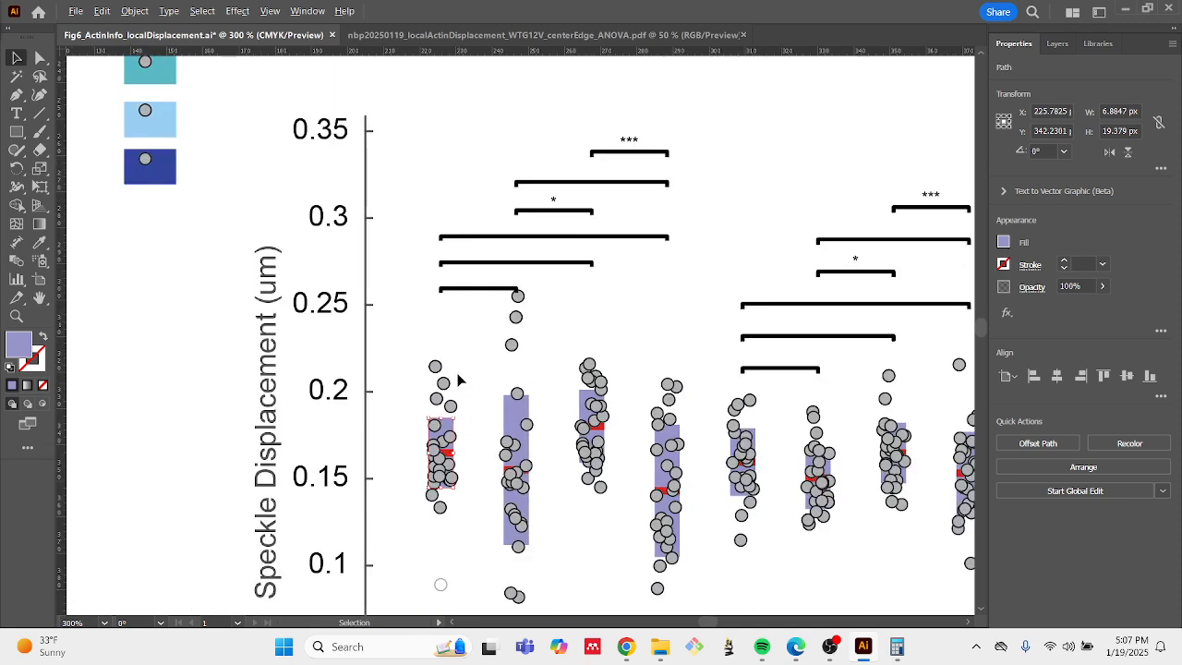
scroll(451, 380, up, 1)
scroll(443, 376, down, 1)
scroll(408, 349, down, 1)
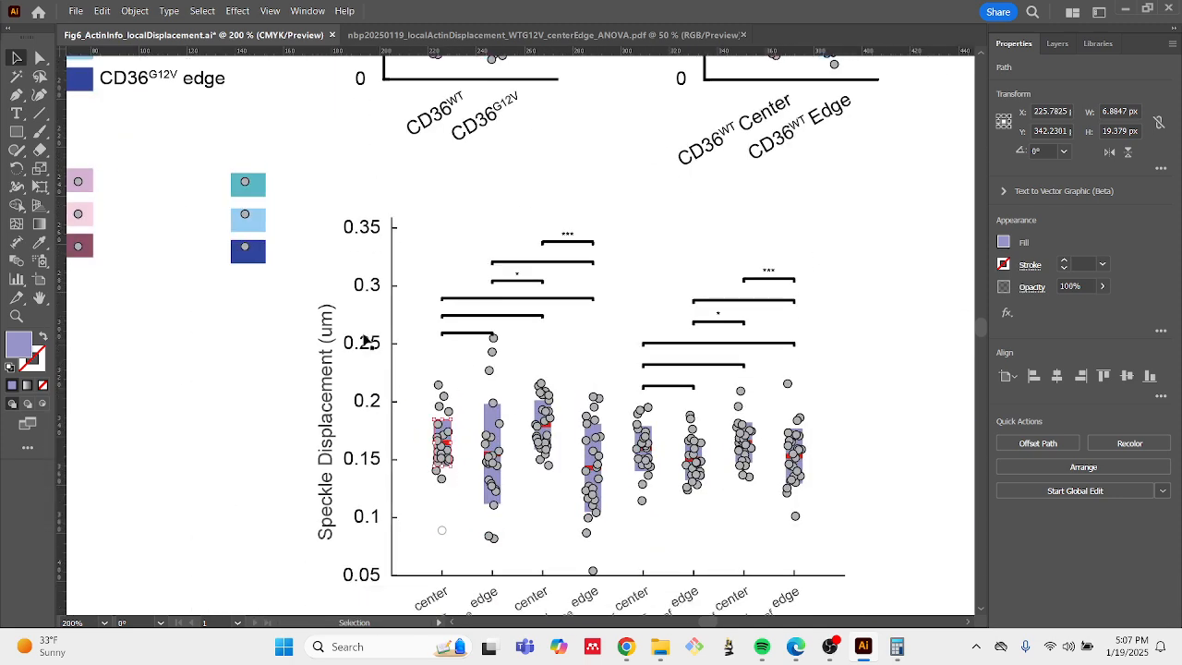
click(40, 245)
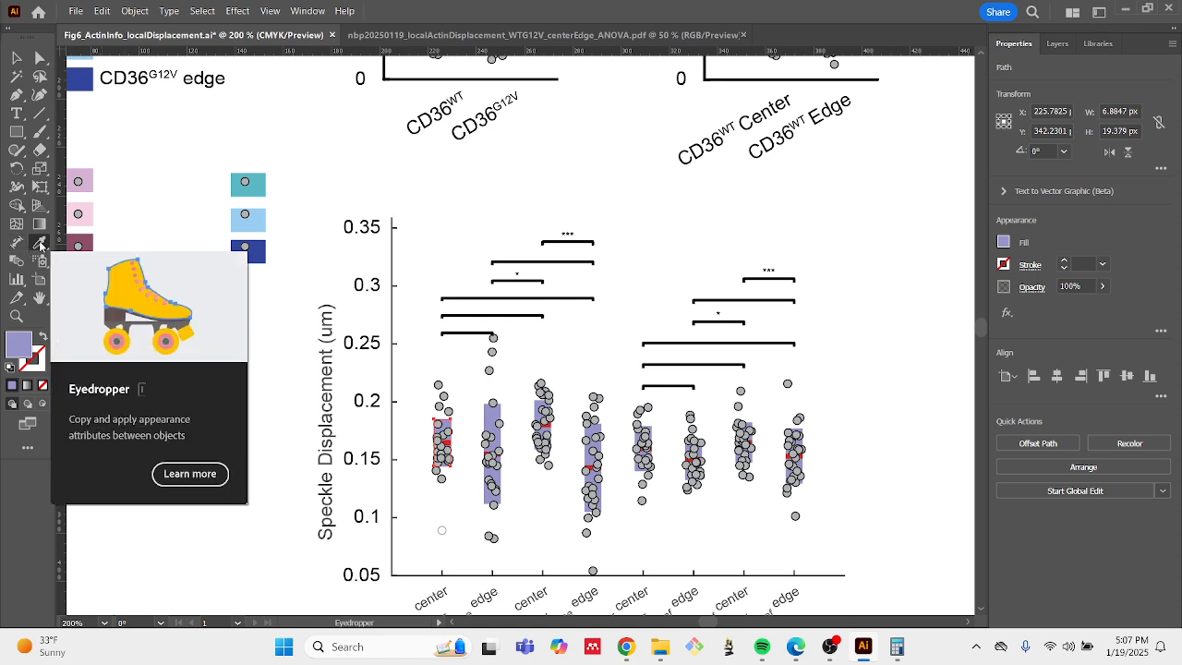
scroll(236, 294, down, 3)
scroll(236, 295, up, 4)
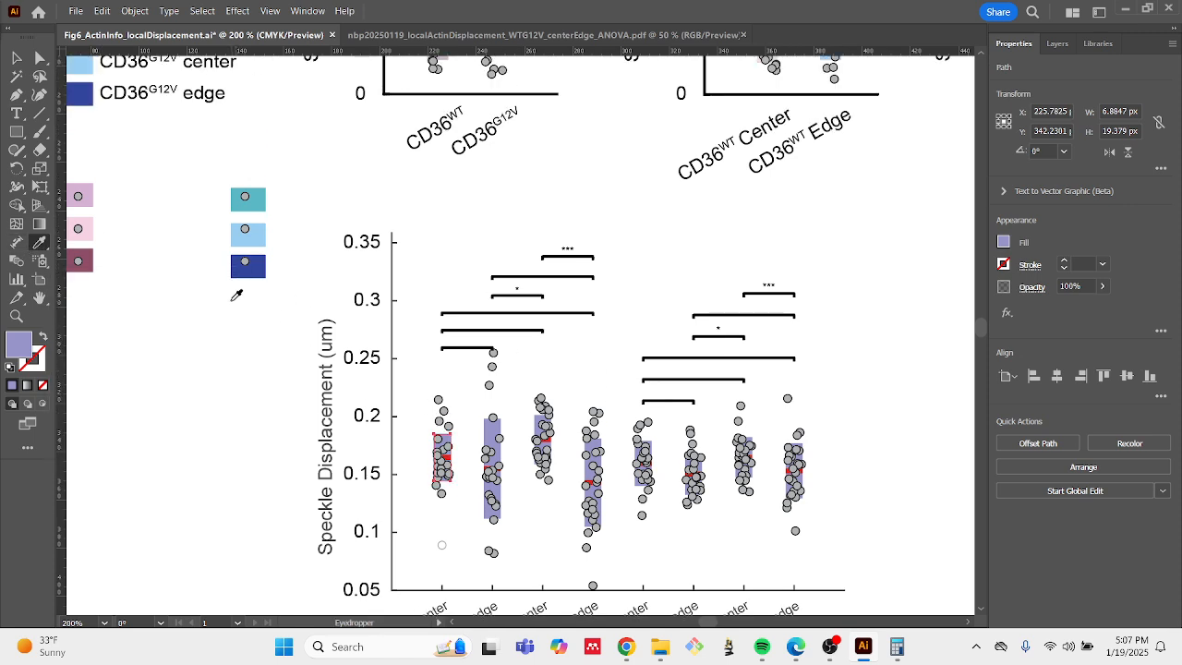
scroll(310, 235, up, 10)
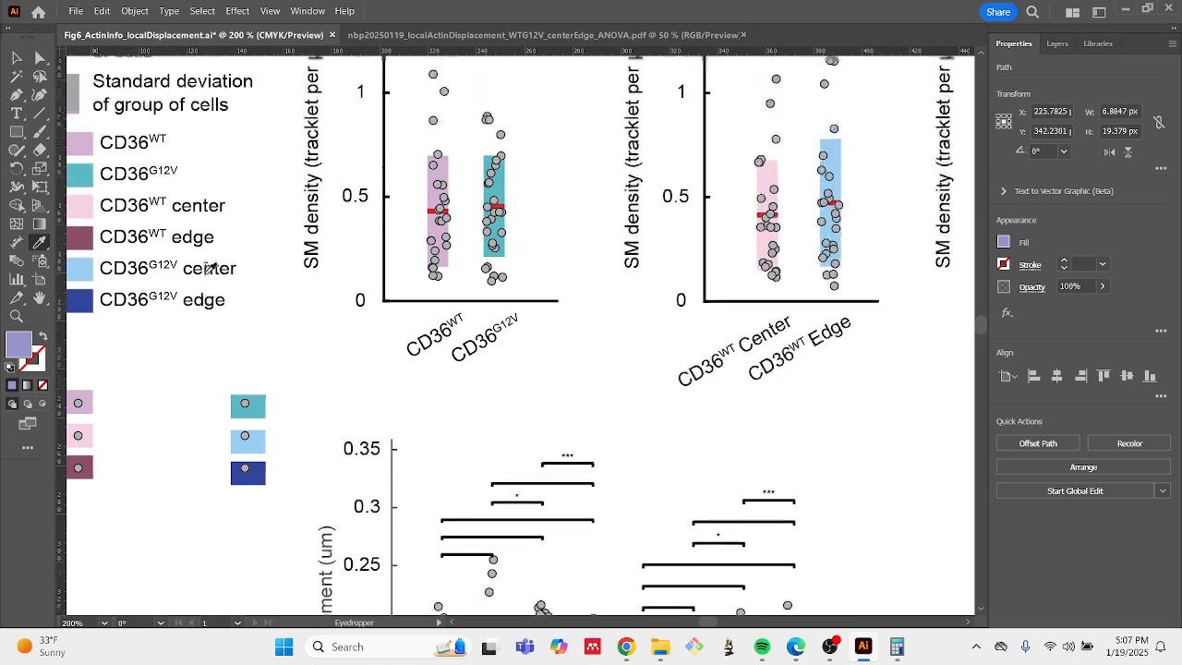
click(80, 205)
scroll(438, 373, down, 4)
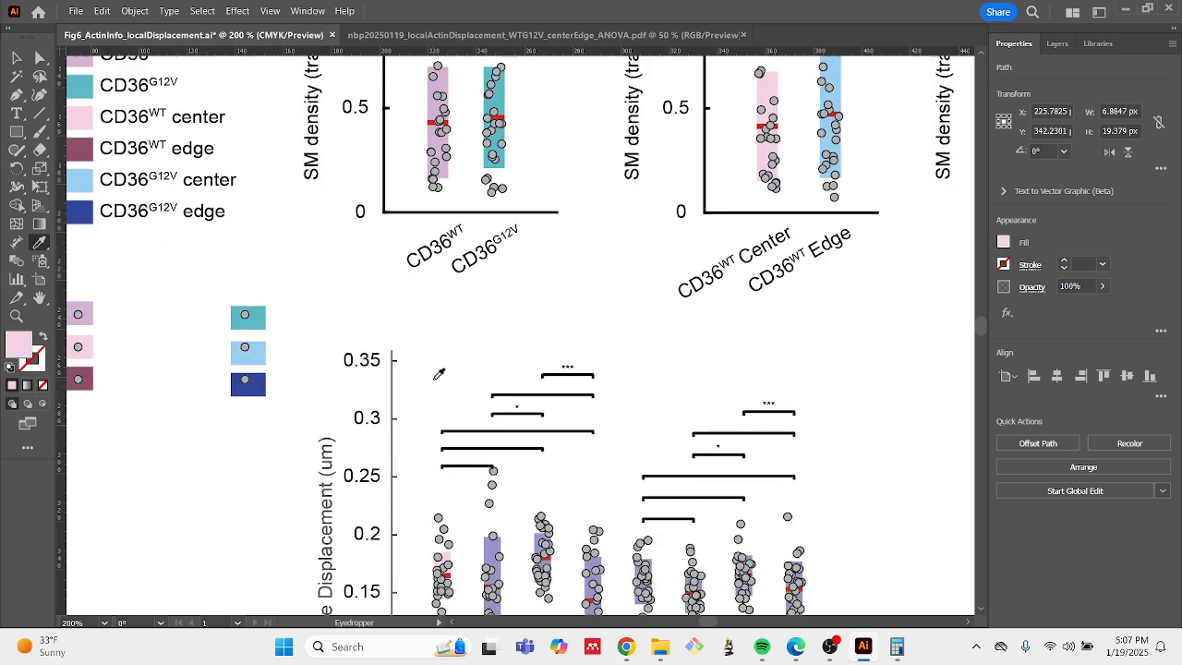
scroll(438, 373, down, 3)
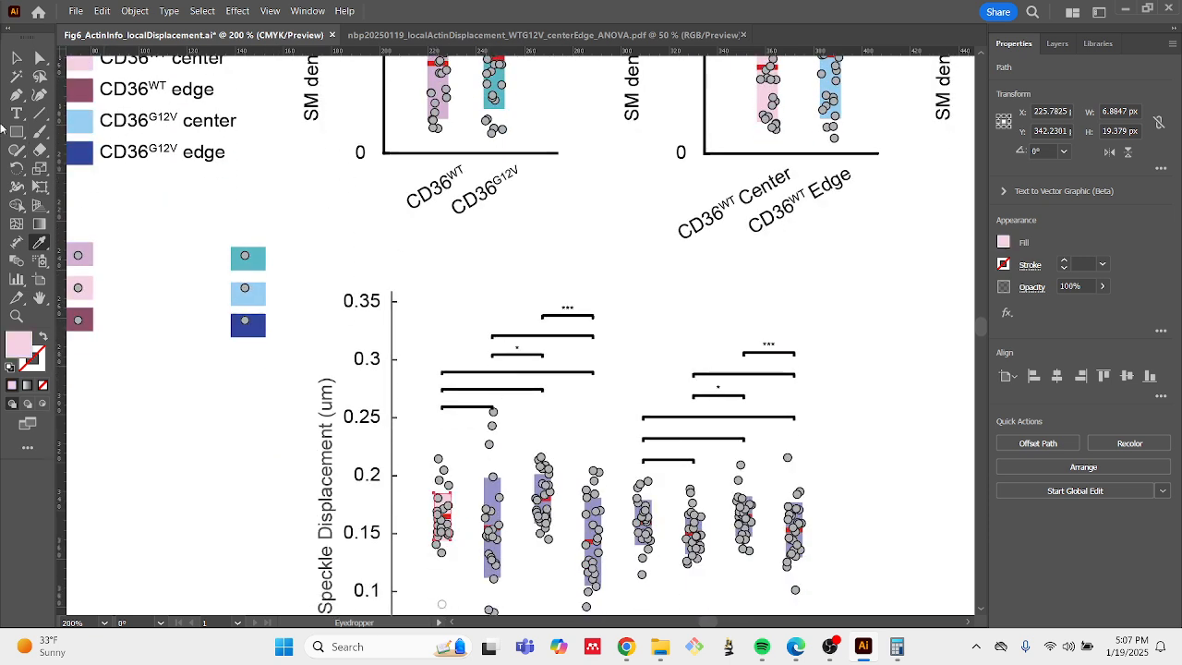
Recolour the speckle plot's WT Free edge bar by sampling panel B's light blue CD36 WT Edge bar, and deselect it
click(16, 58)
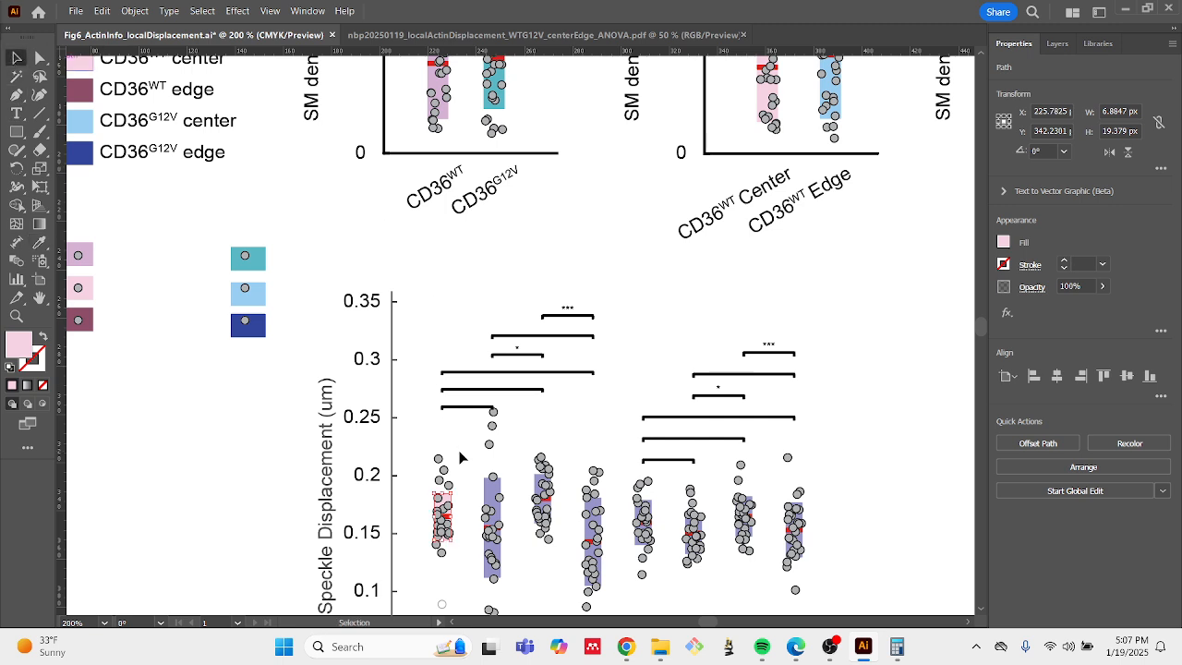
click(488, 495)
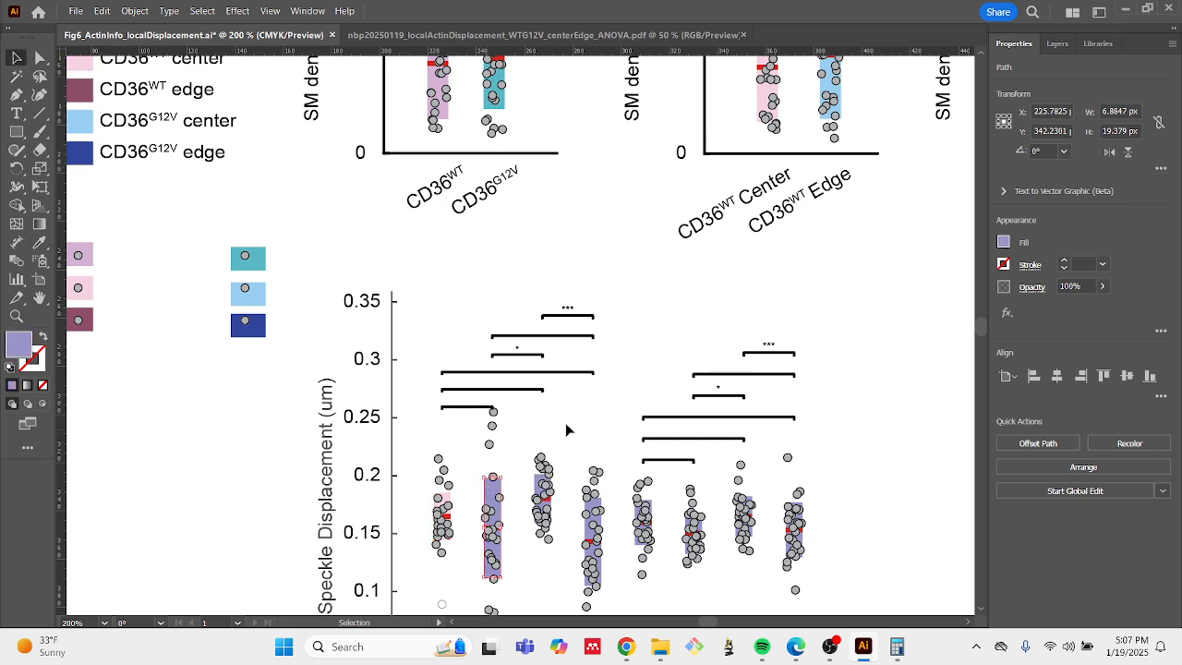
scroll(565, 423, down, 1)
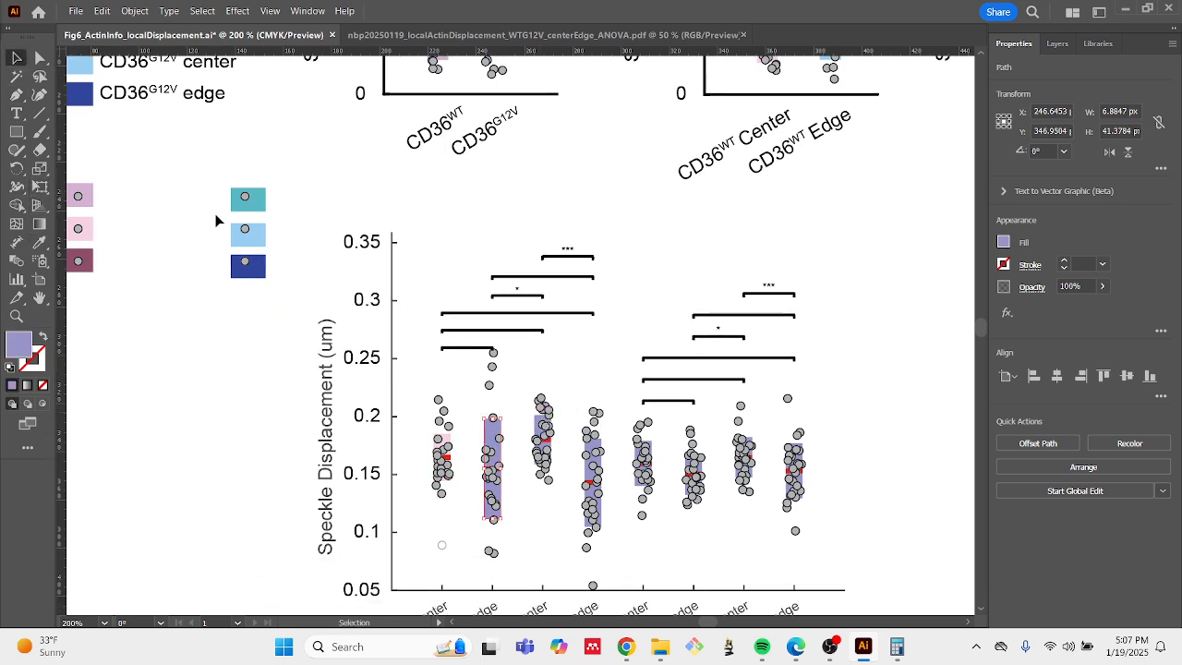
click(39, 242)
scroll(522, 232, up, 2)
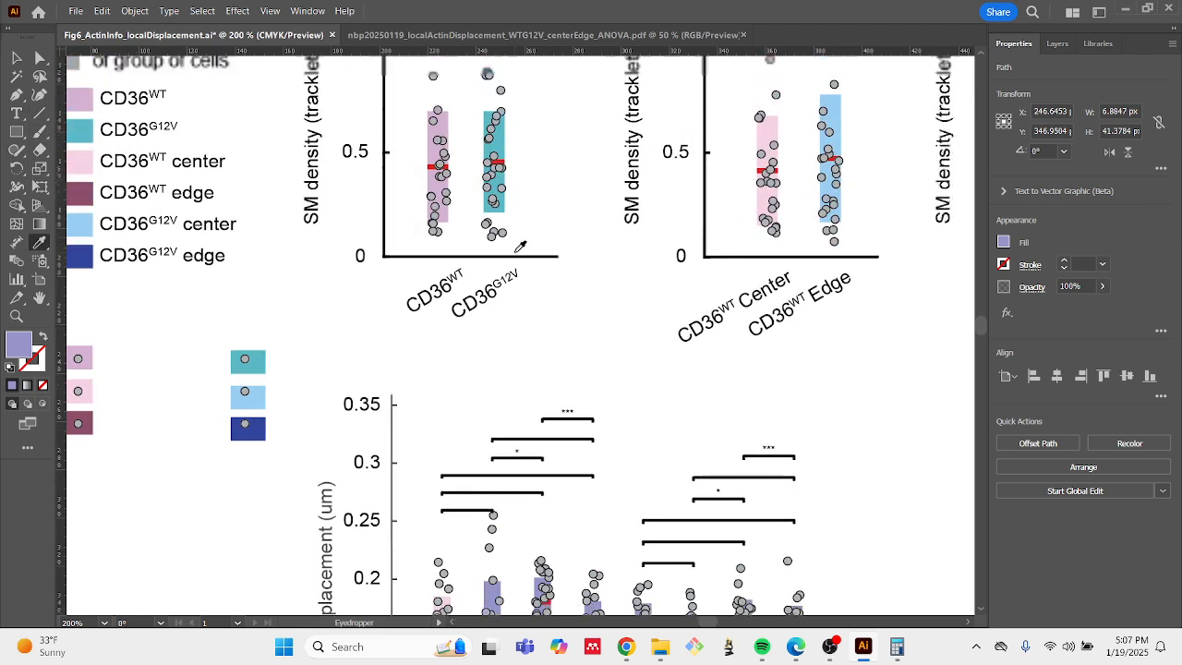
scroll(569, 236, down, 1)
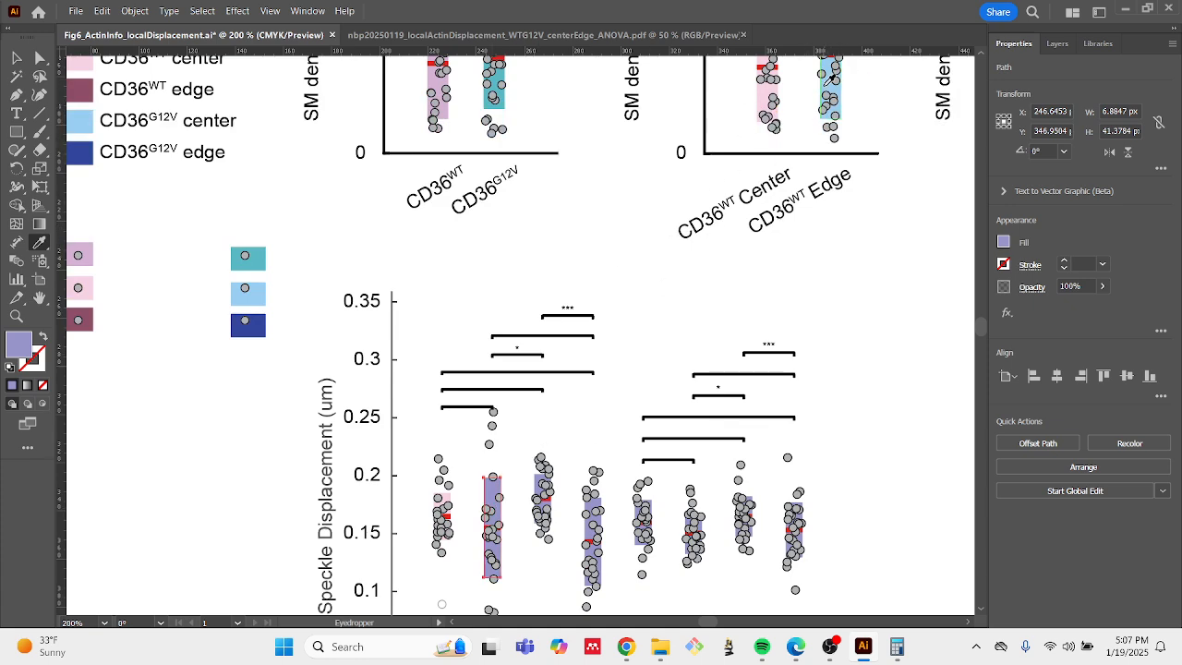
click(833, 78)
click(15, 59)
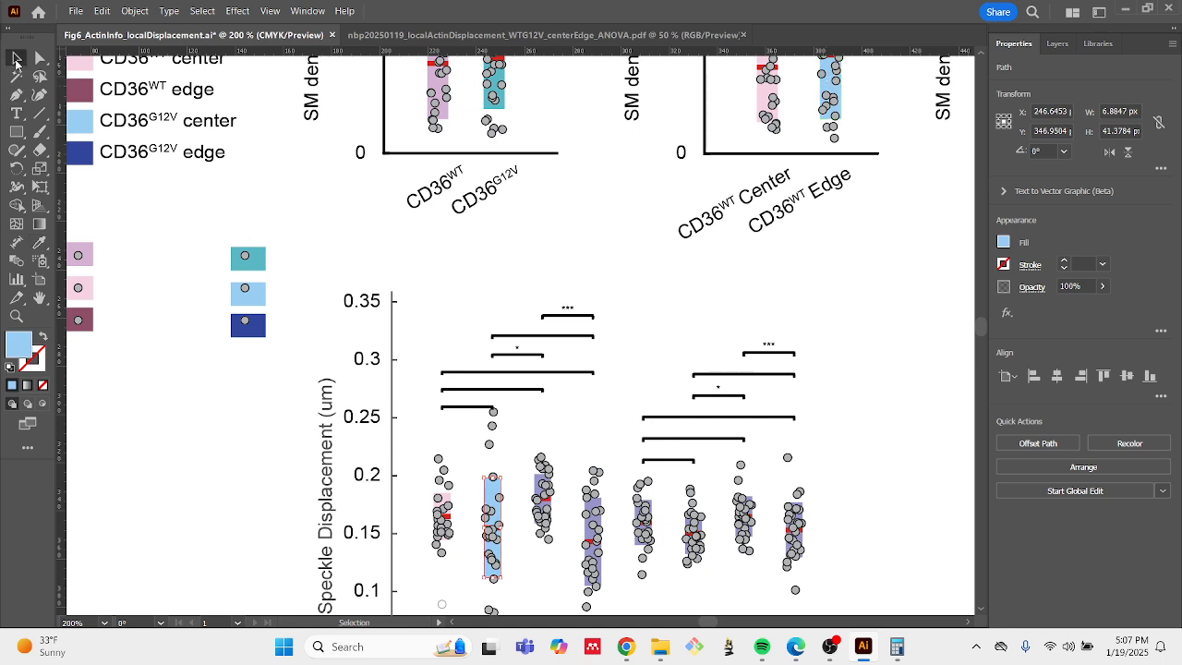
click(633, 387)
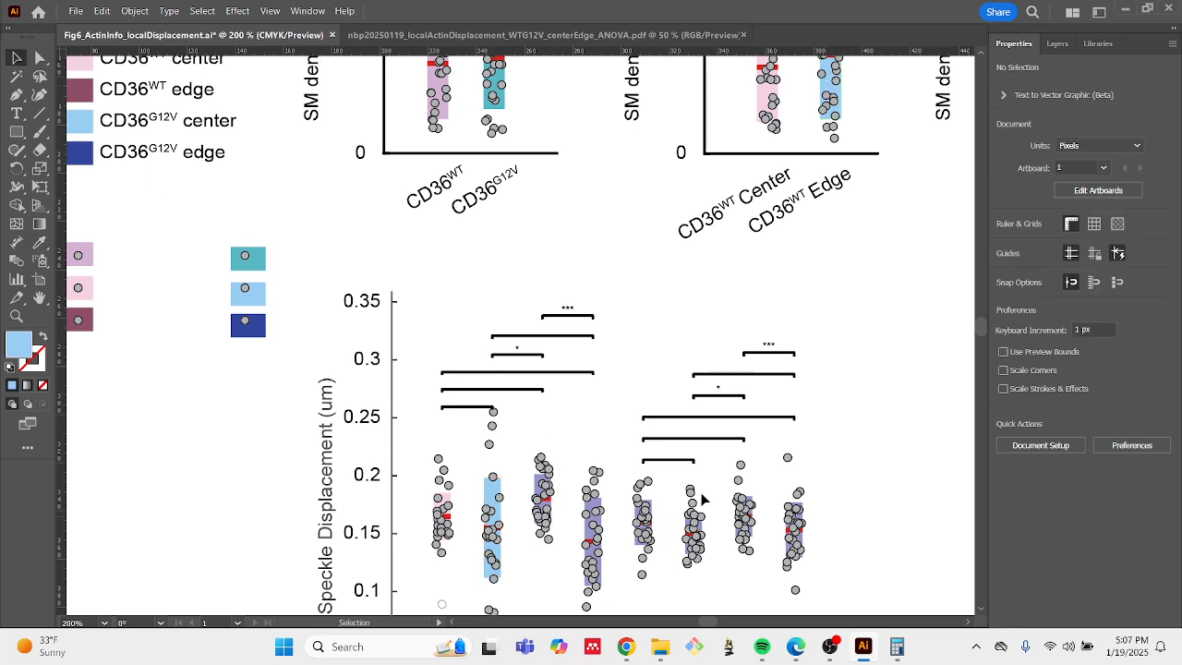
Copy the hex code of the maroon fill from panel C's CD36 G12V Center bar
scroll(702, 378, down, 2)
scroll(686, 412, down, 2)
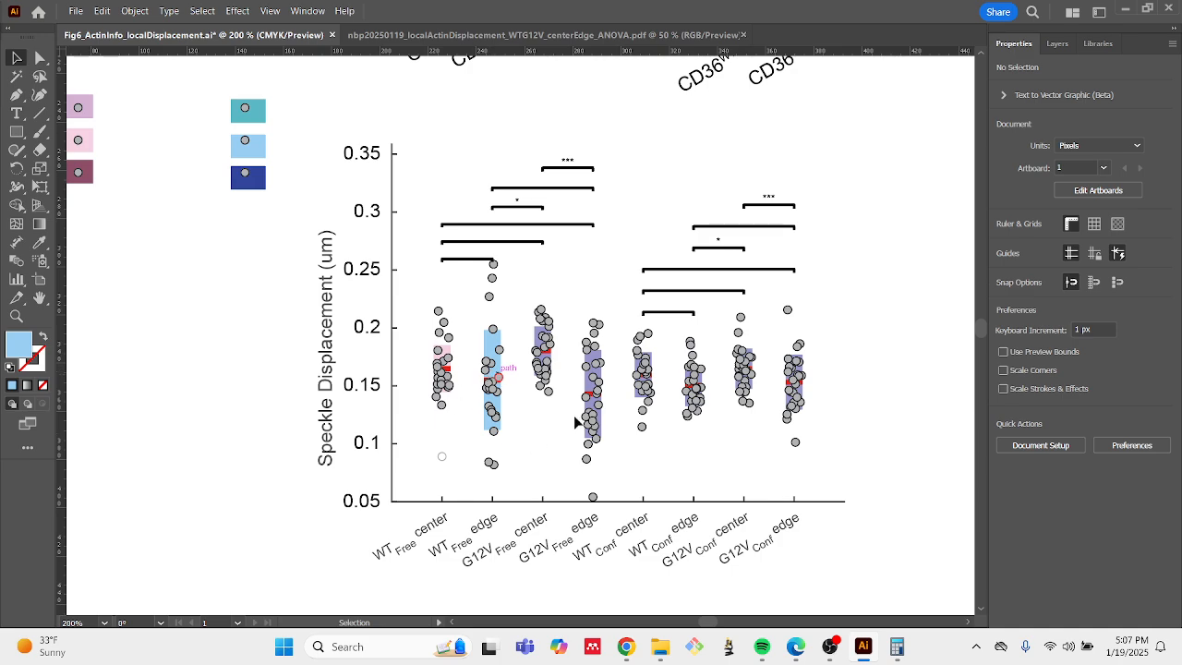
scroll(649, 327, down, 1)
drag(886, 209, 731, 328)
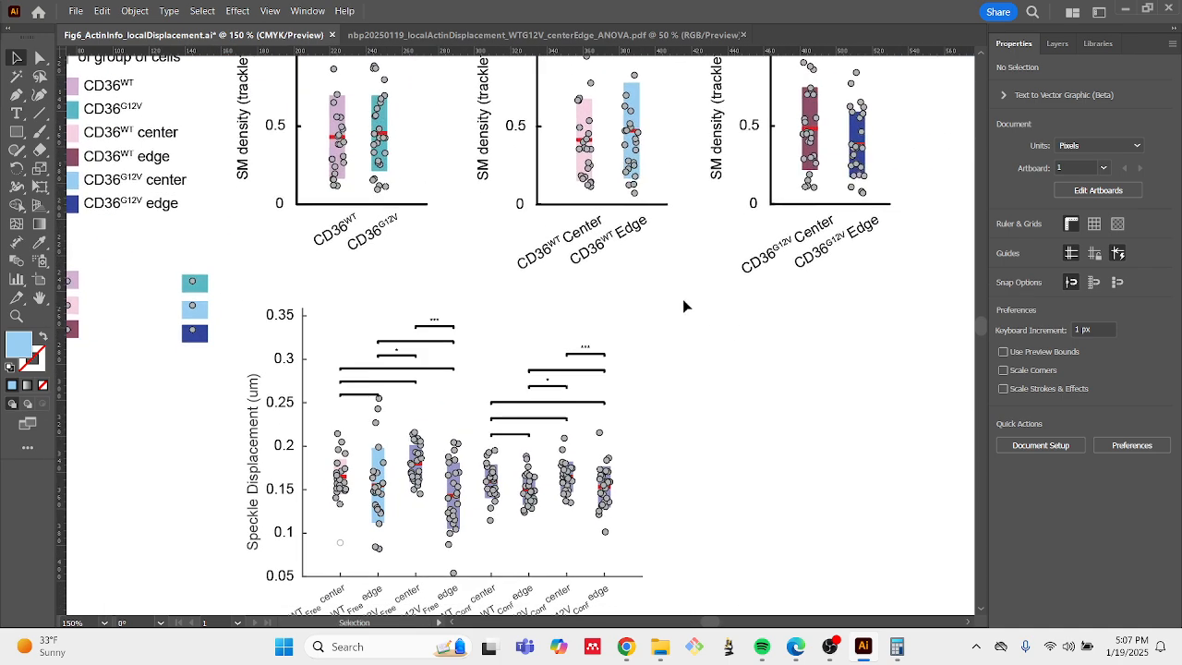
click(804, 106)
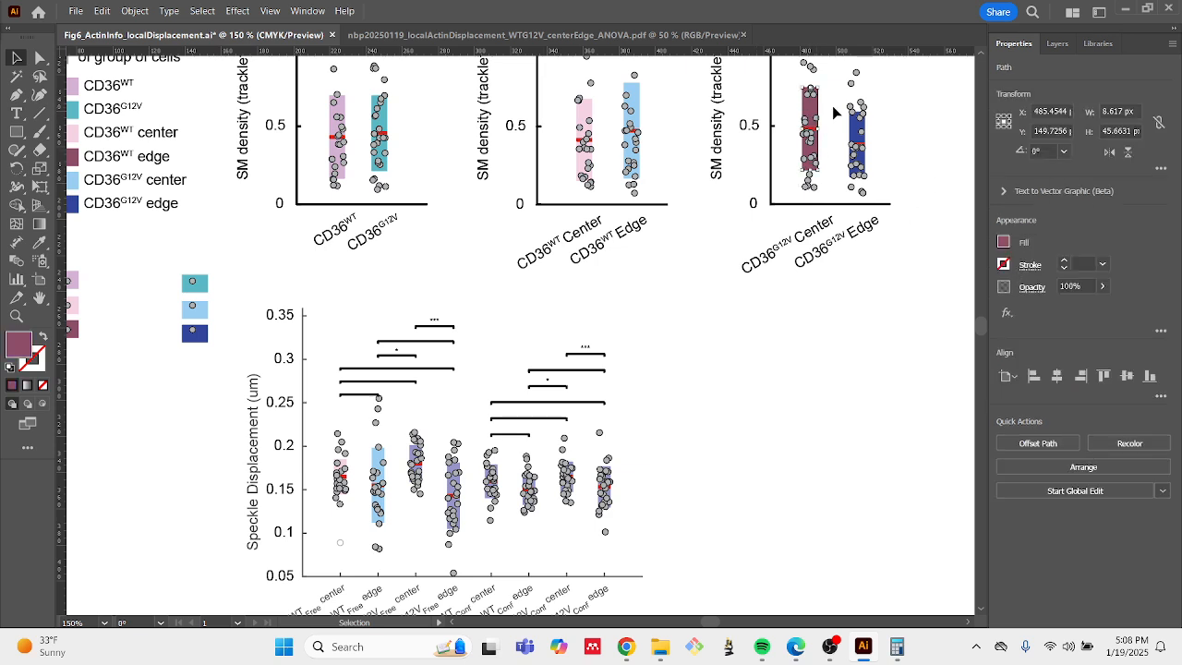
click(1006, 241)
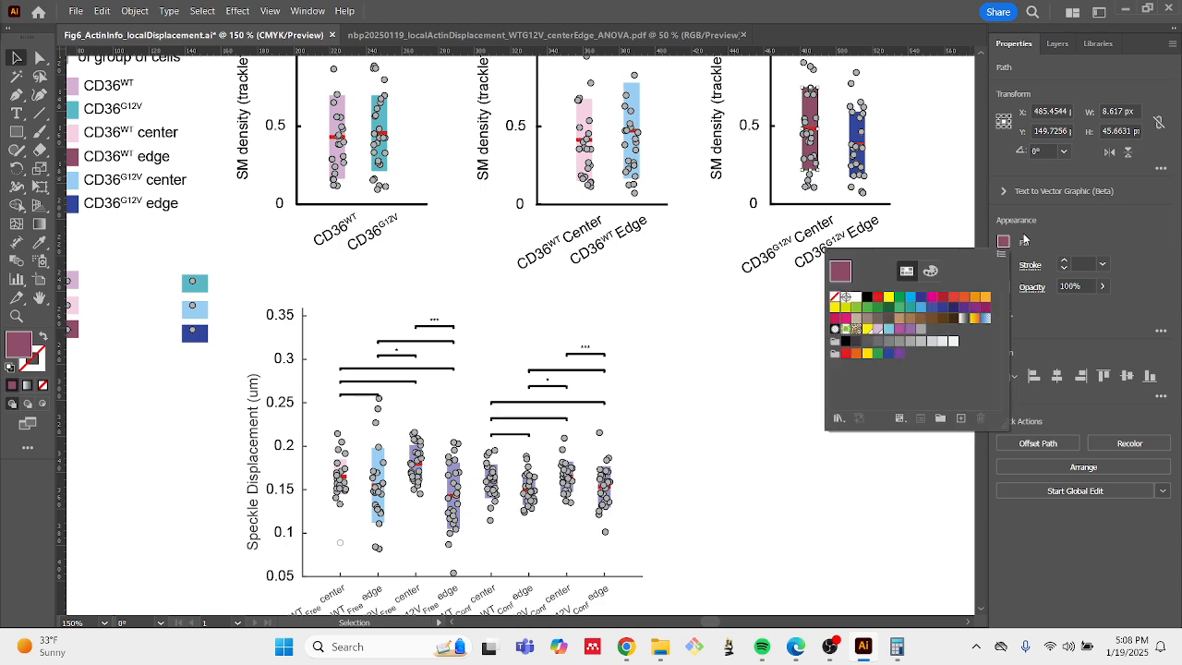
click(930, 271)
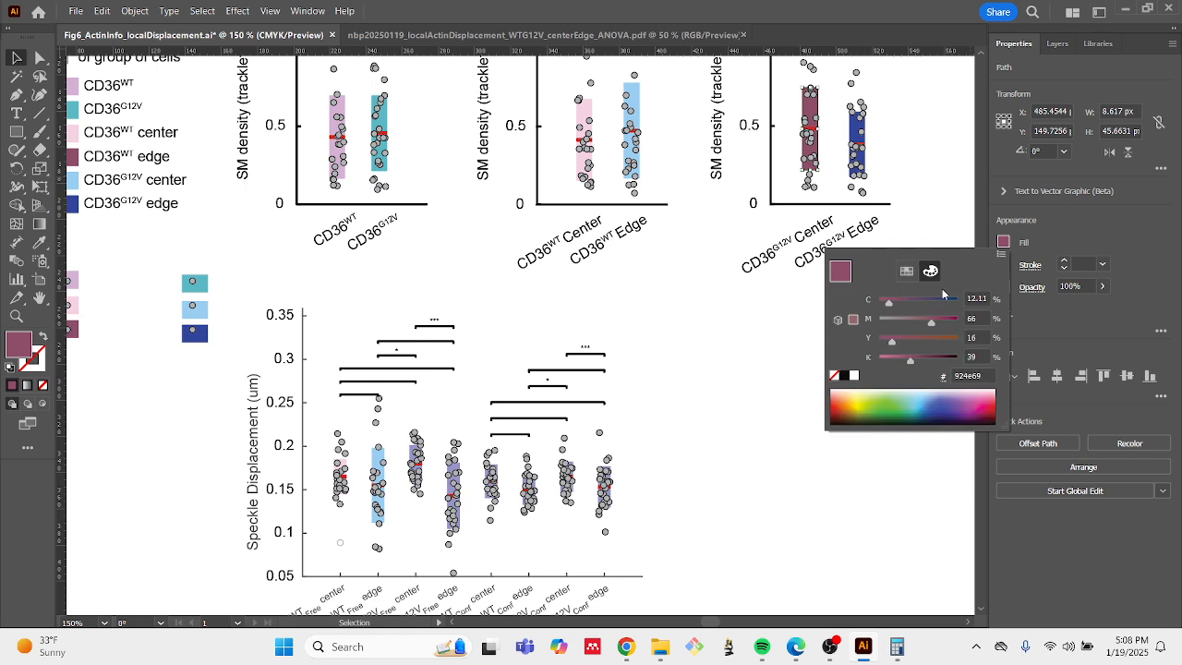
click(985, 375)
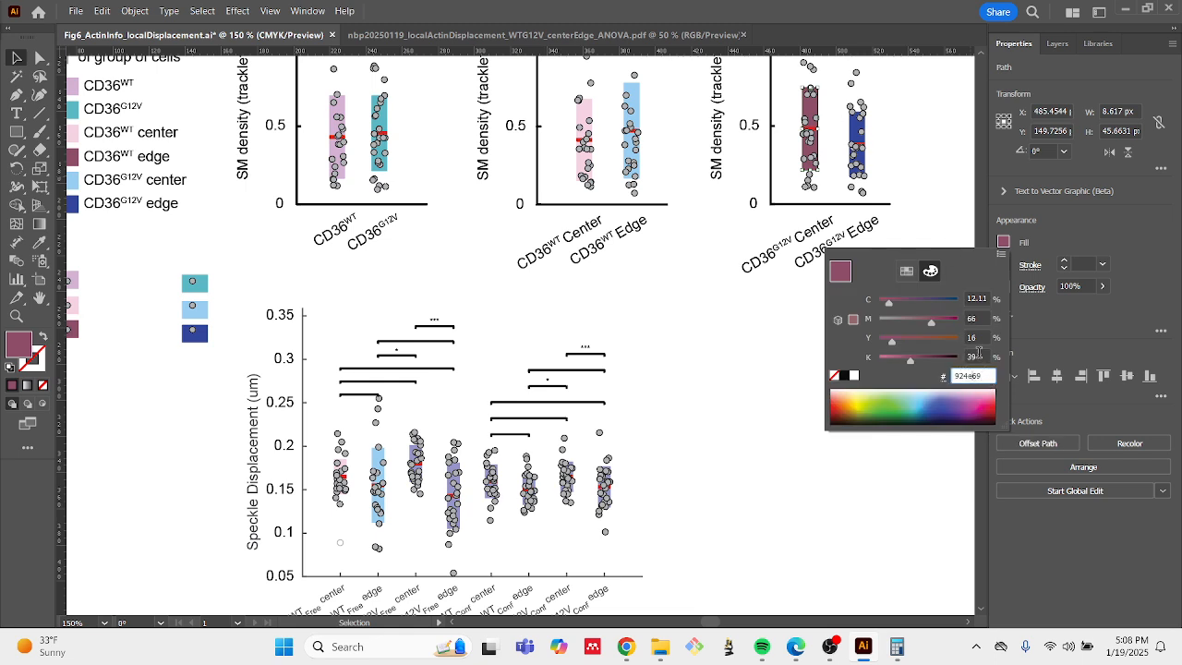
double_click(985, 371)
click(690, 424)
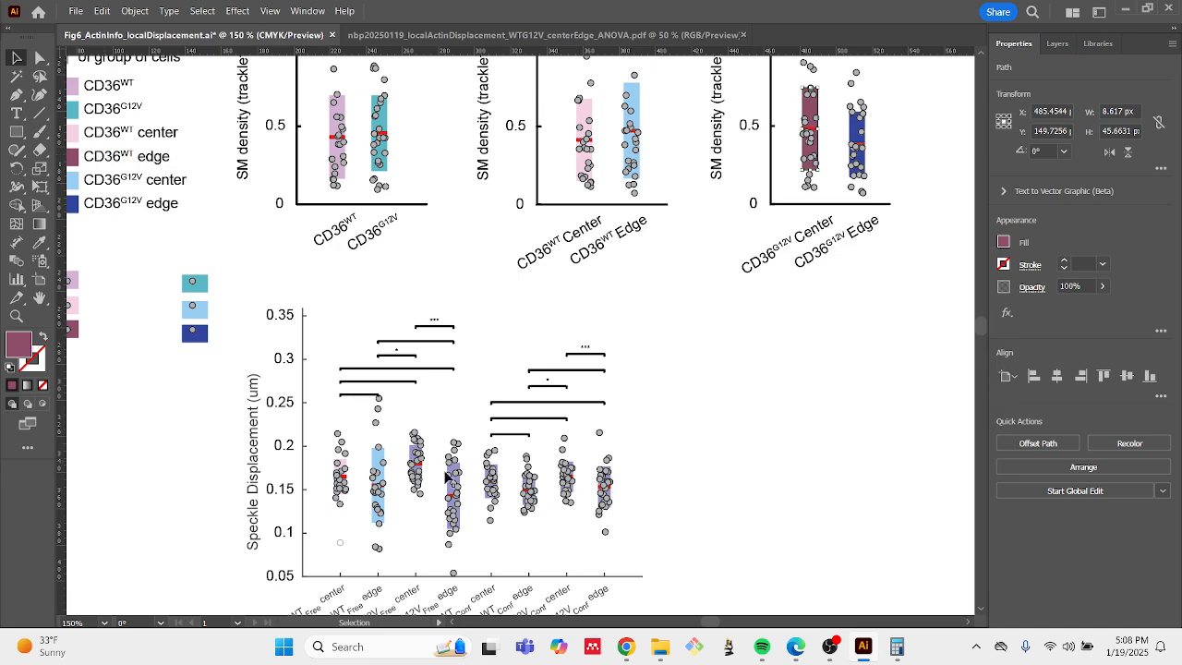
Set the fill of the speckle plot's G12V Free center bar to hex 924e69
scroll(500, 513, down, 2)
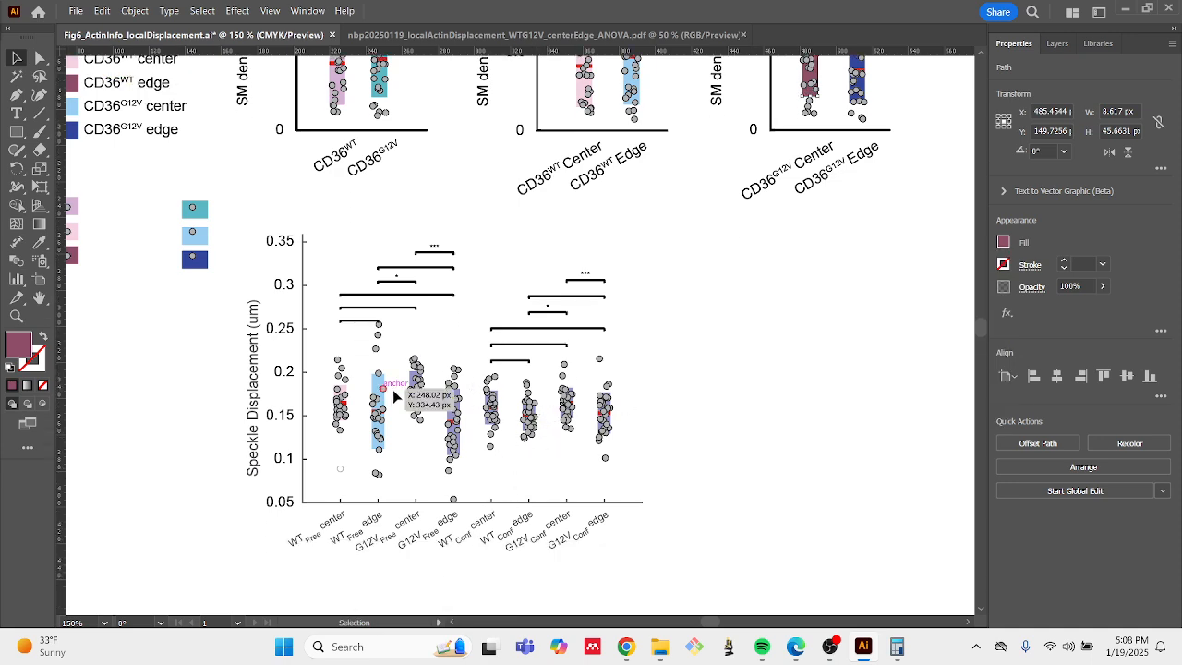
scroll(410, 378, up, 3)
click(441, 379)
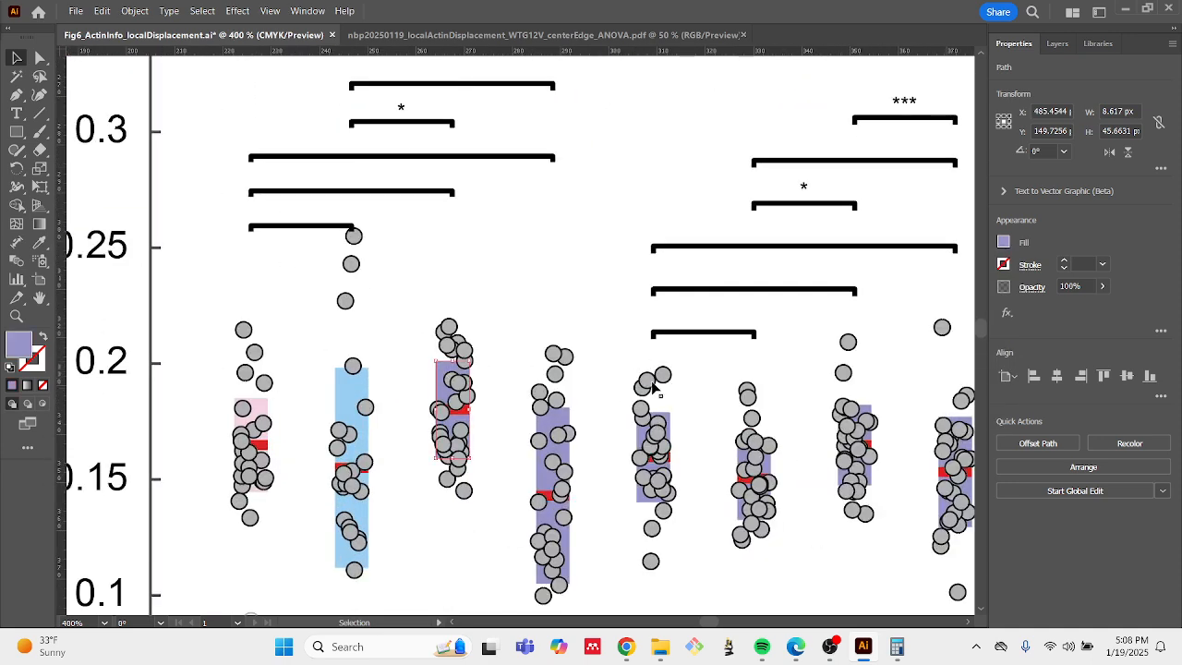
click(1005, 242)
click(970, 374)
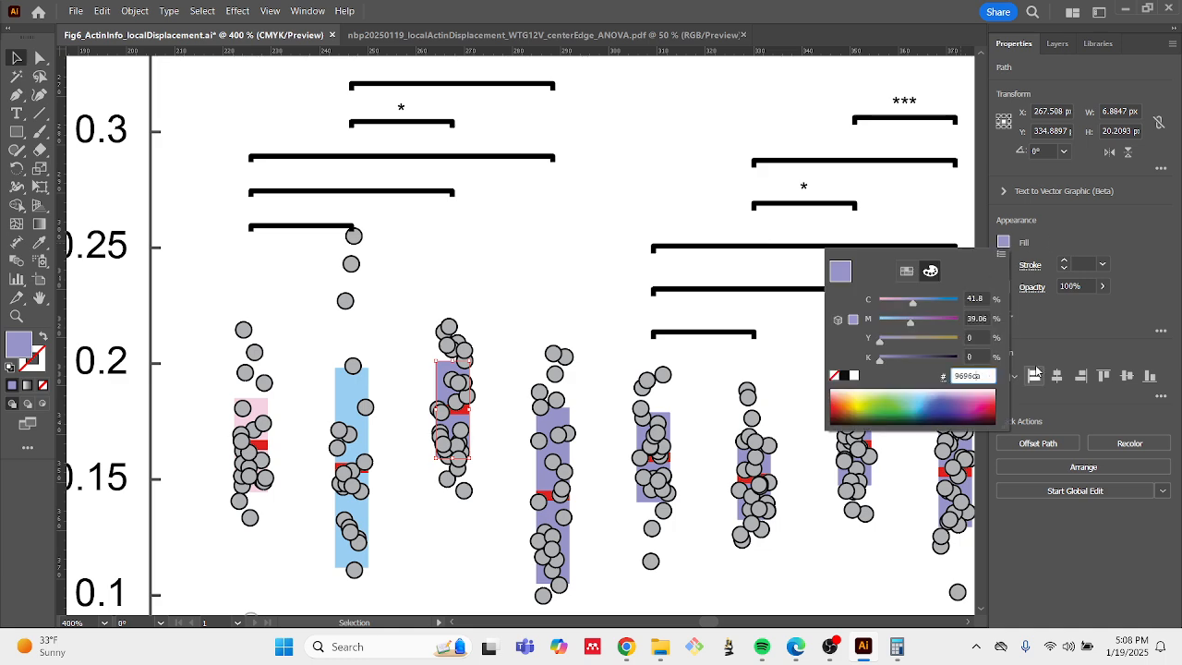
text(924e68)
key(Return)
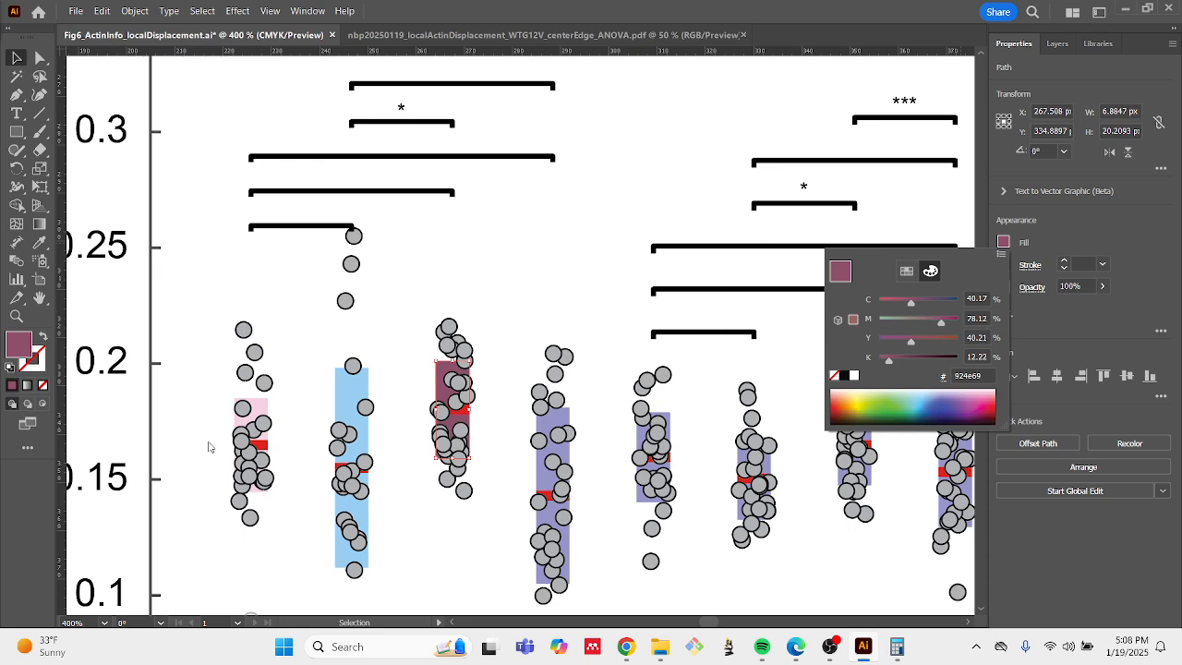
click(18, 61)
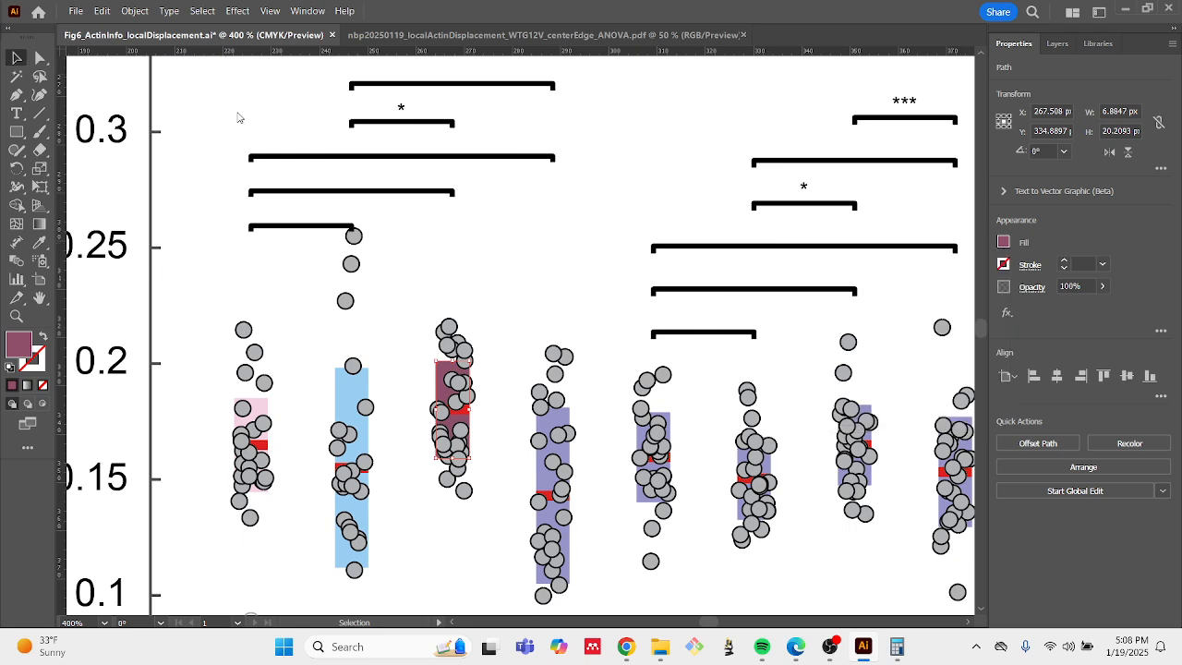
Select the speckle plot's axis lines, set their stroke to black and raise the stroke weight to 0.75 pt
scroll(303, 103, down, 3)
scroll(210, 138, up, 2)
scroll(214, 162, up, 1)
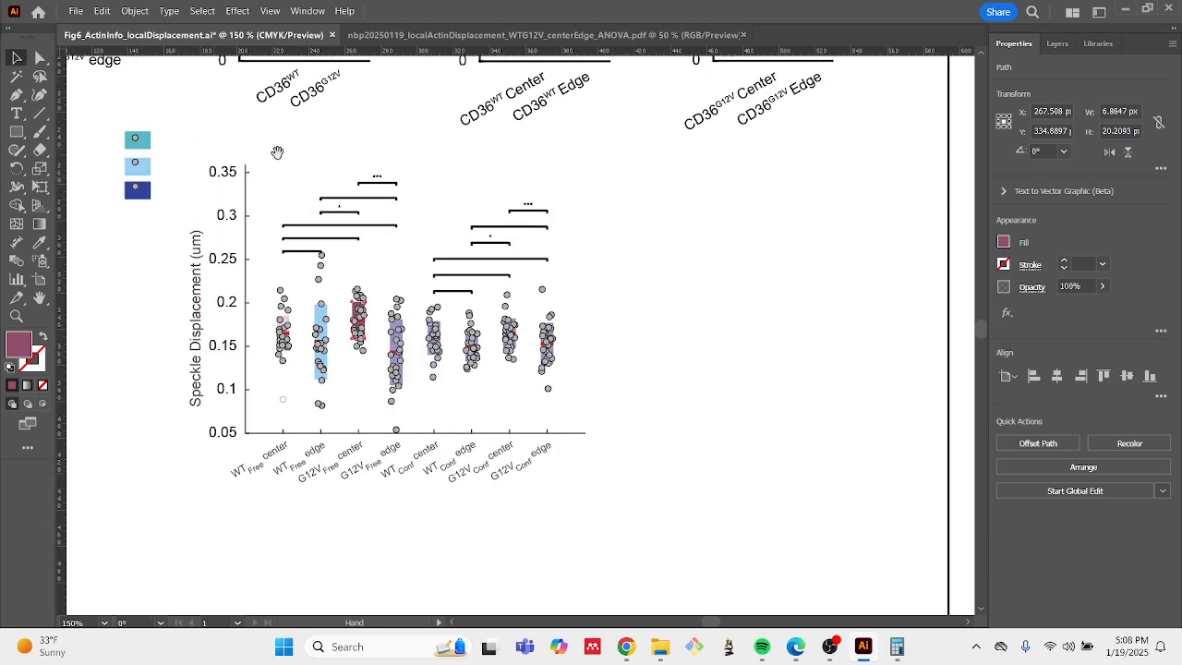
drag(279, 152, 344, 428)
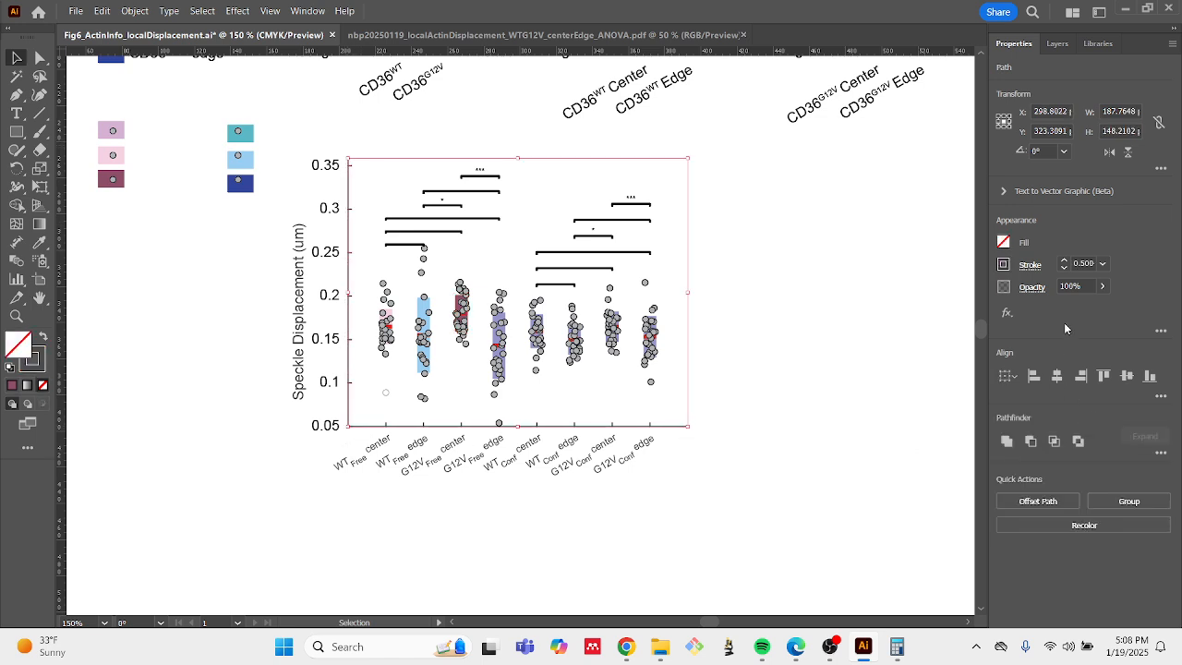
click(1003, 264)
click(846, 367)
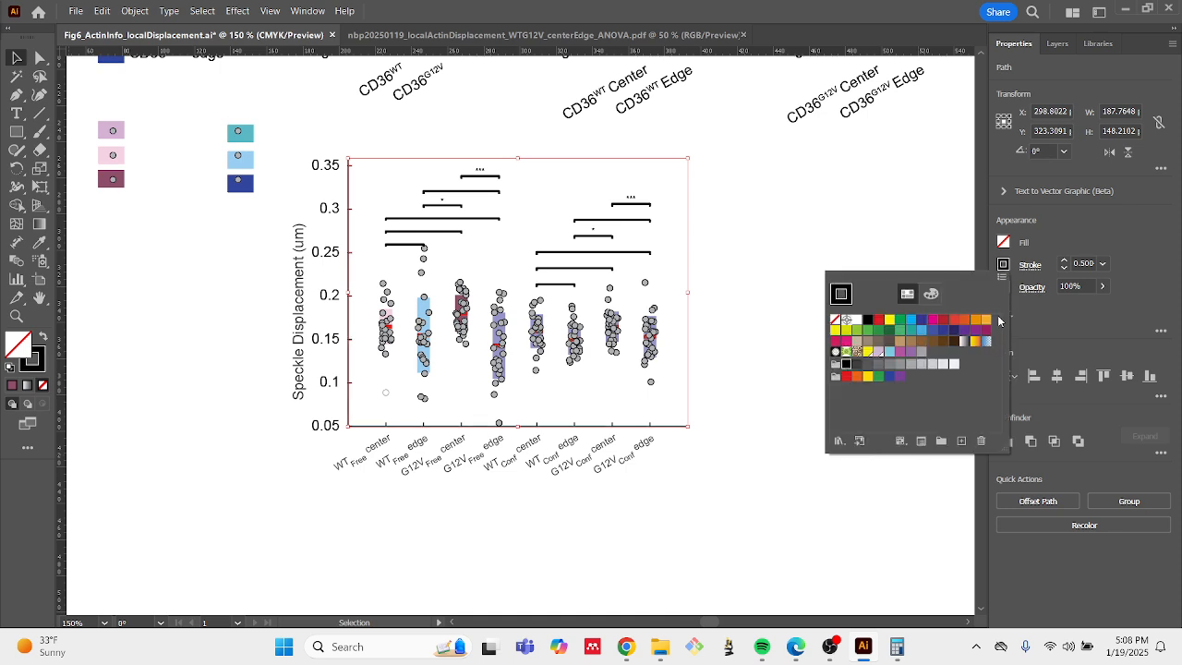
click(1065, 263)
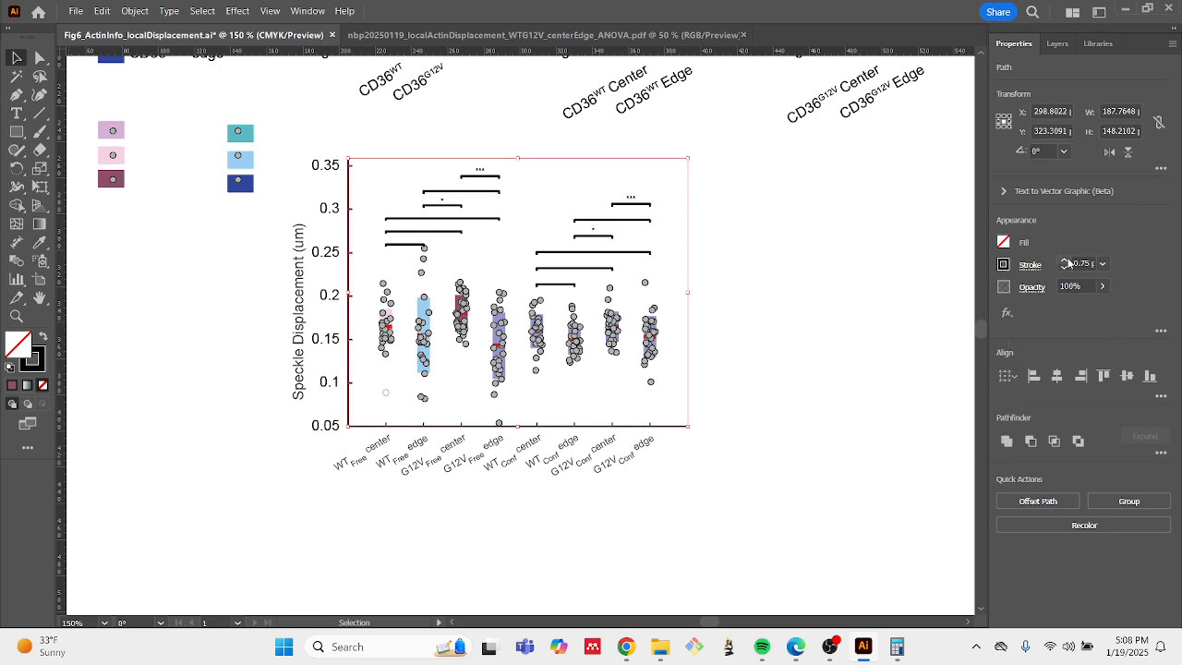
Deselect the speckle plot's axis lines, try enlarging the 0.35 y-axis tick label, and undo the scaling
click(1065, 262)
click(851, 333)
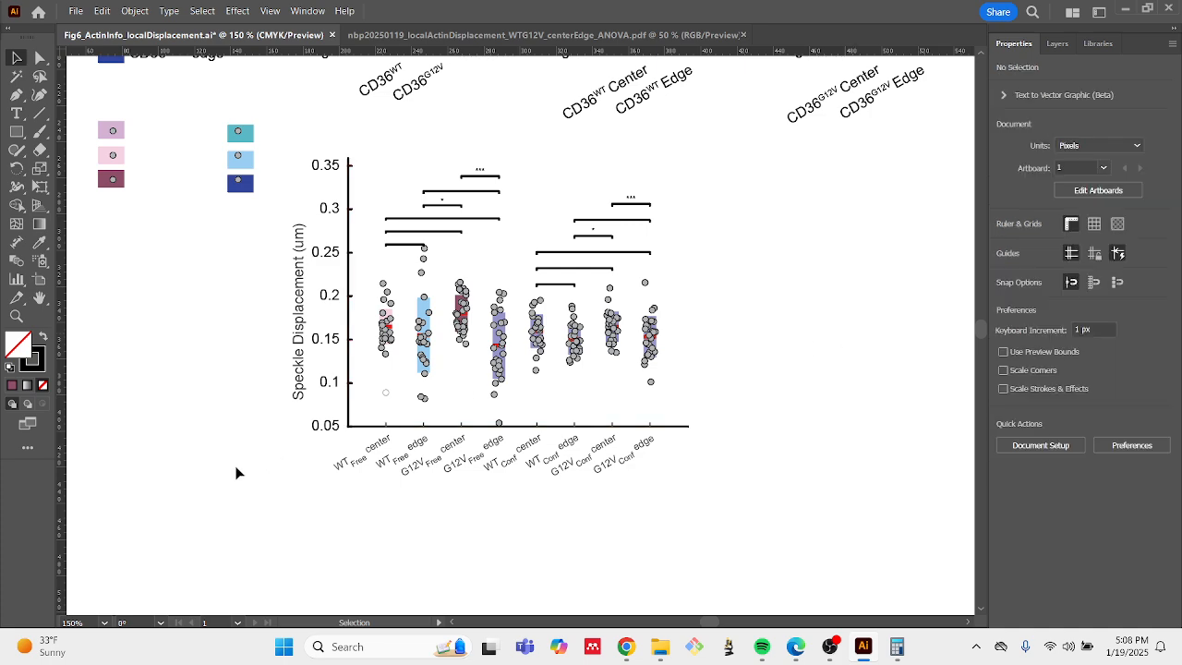
scroll(182, 397, up, 2)
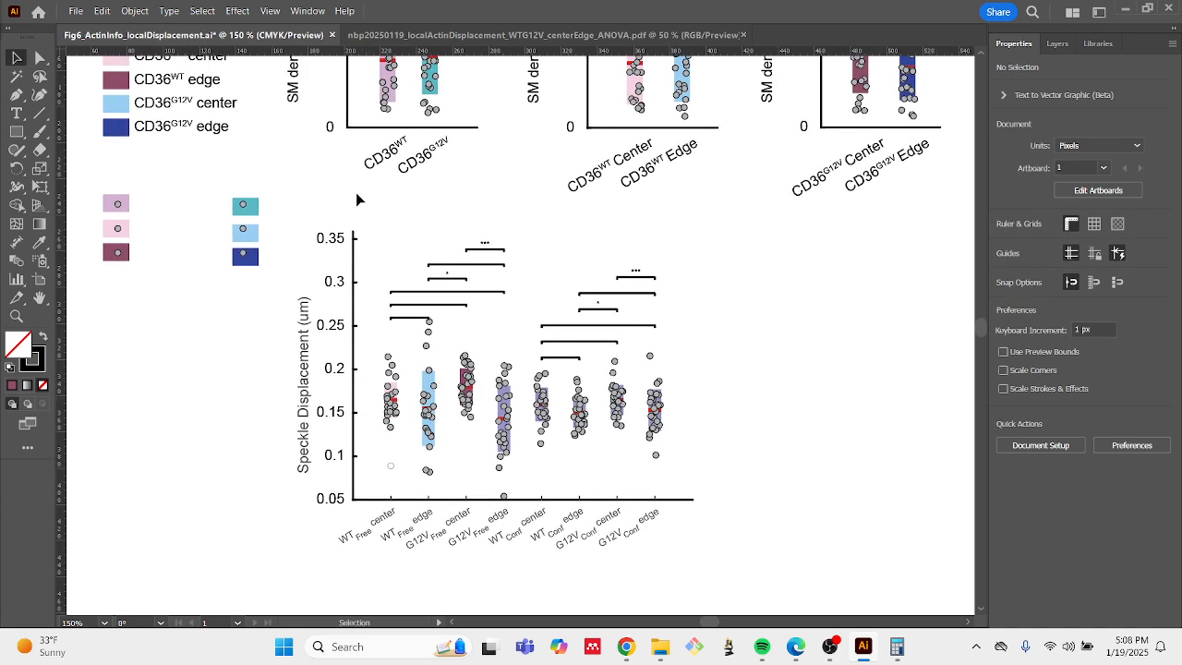
drag(333, 256, 300, 208)
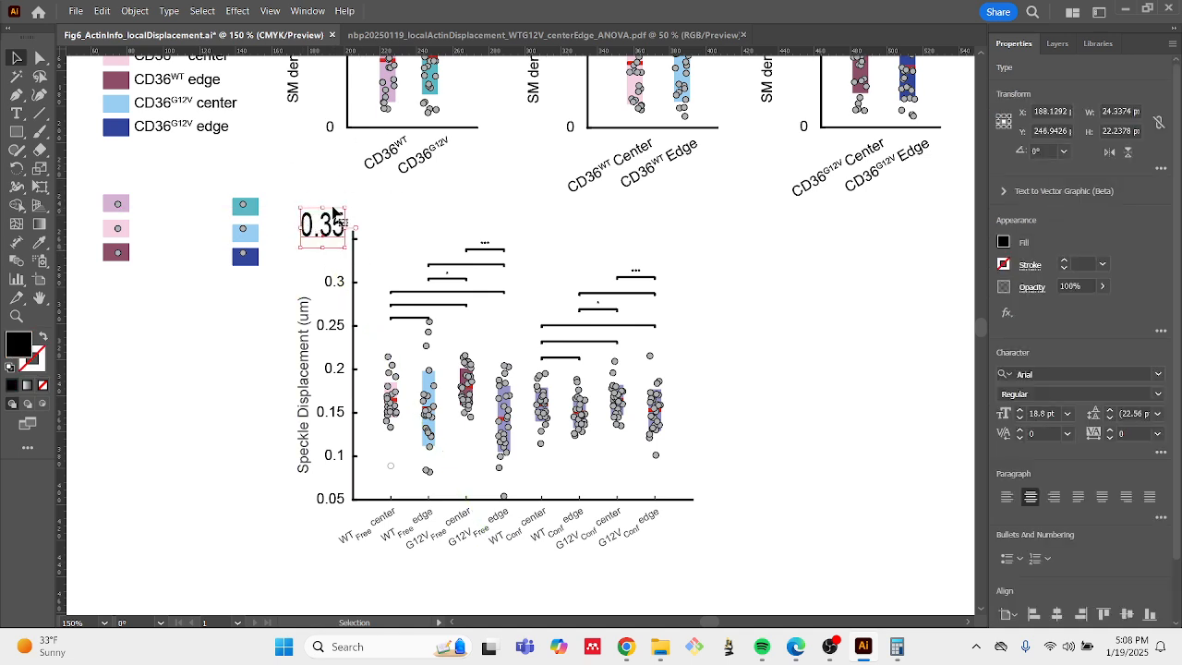
key(ctrl+z)
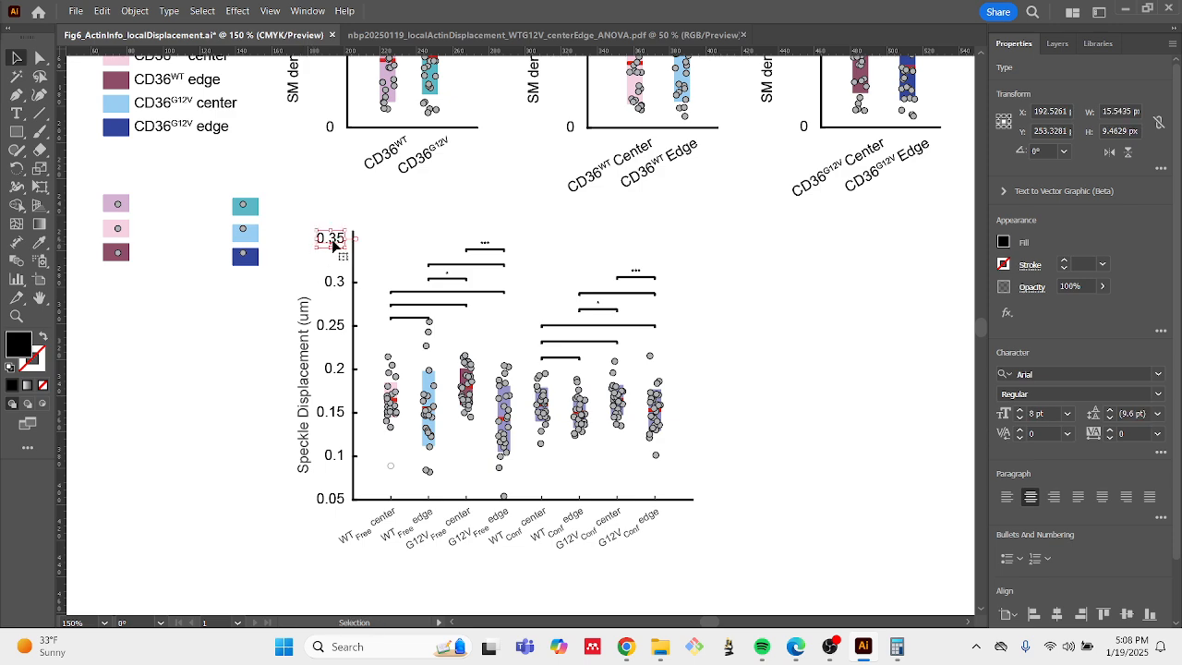
Stretch the speckle plot's 0.35 y-axis tick label horizontally to a width of about 20.19 px
click(342, 255)
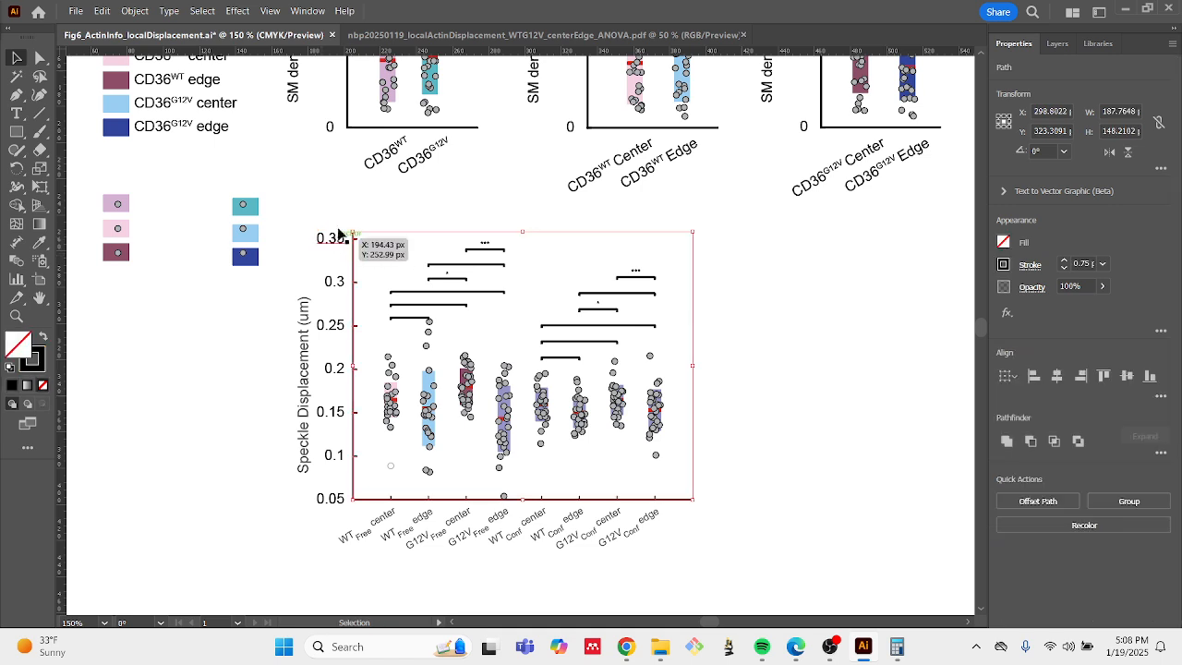
click(330, 238)
drag(319, 238, 310, 238)
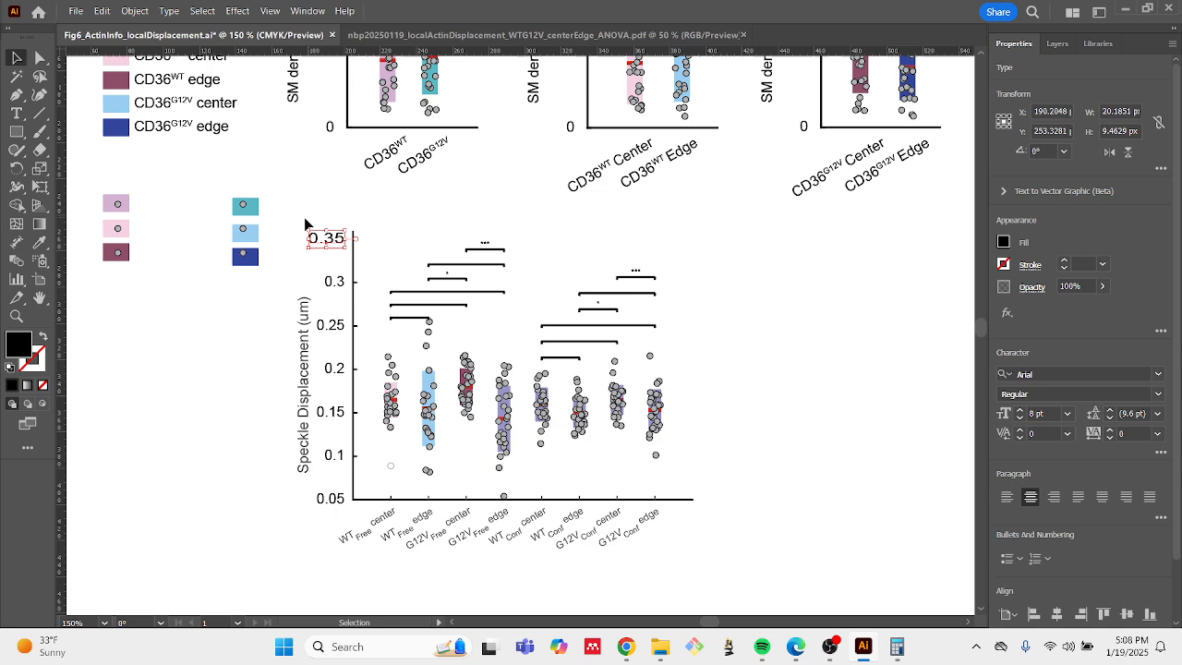
scroll(304, 234, up, 1)
scroll(304, 235, up, 1)
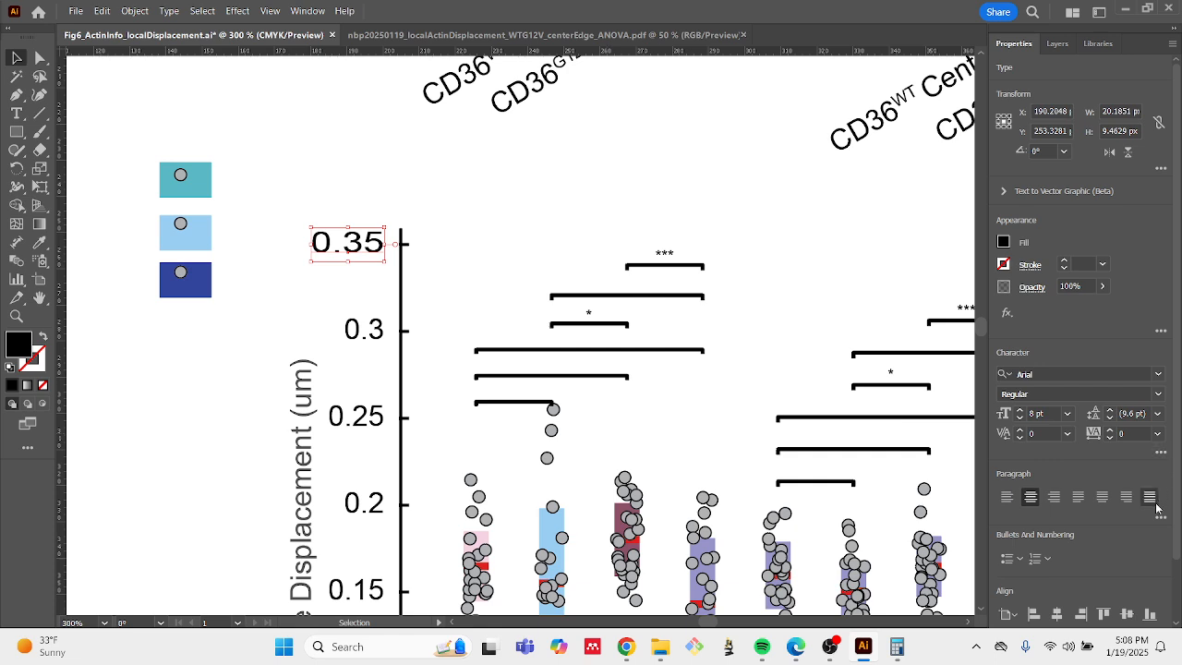
Set the stretched 0.35 tick label's horizontal scale to 100% in the extended character options, and deselect it
click(1161, 454)
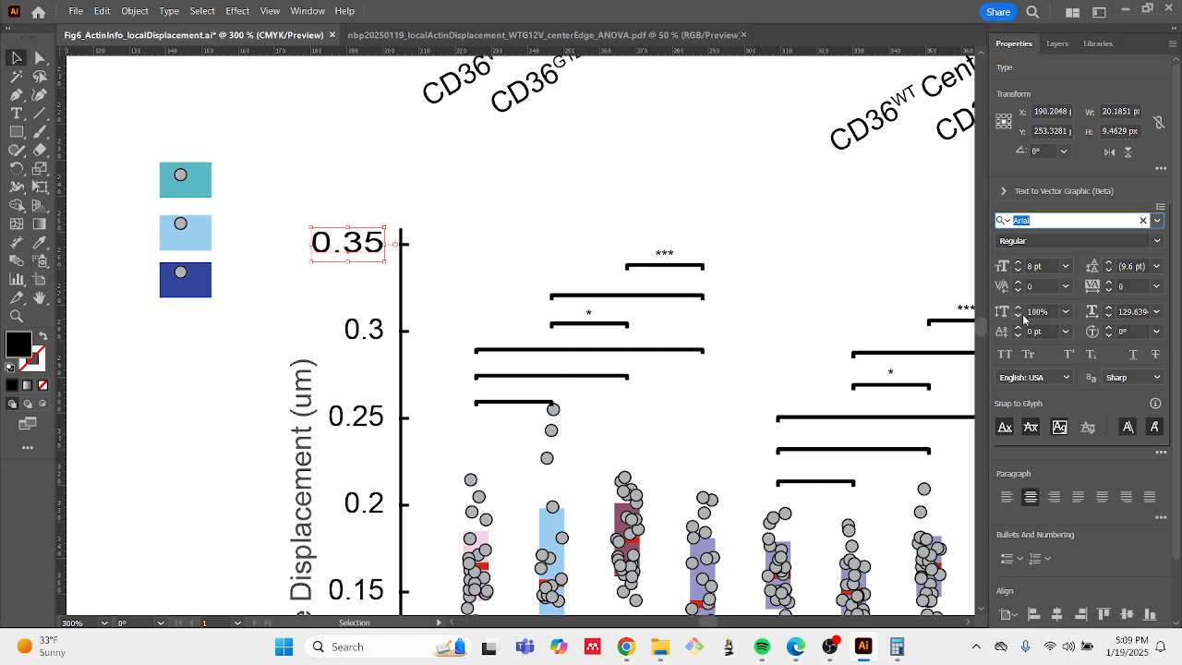
click(1126, 311)
text(1)
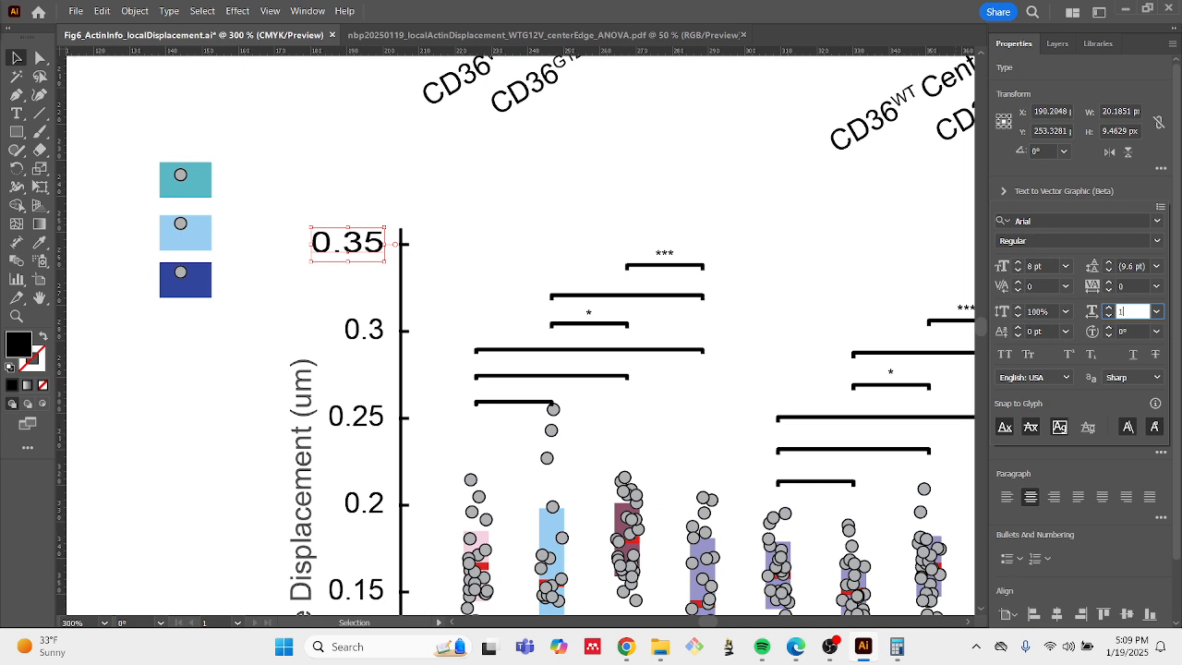
text(00)
key(Return)
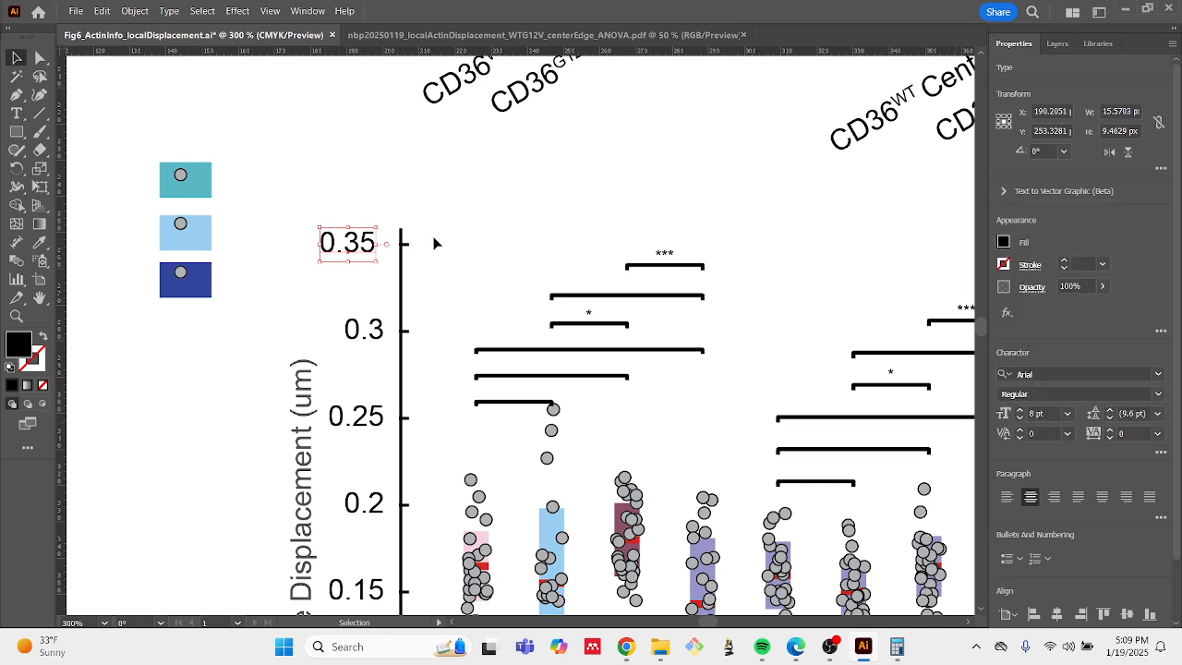
click(627, 184)
Select all the speckle plot's y-axis tick labels from 0.35 to 0.05, align their right edges, and deselect them
scroll(564, 175, down, 3)
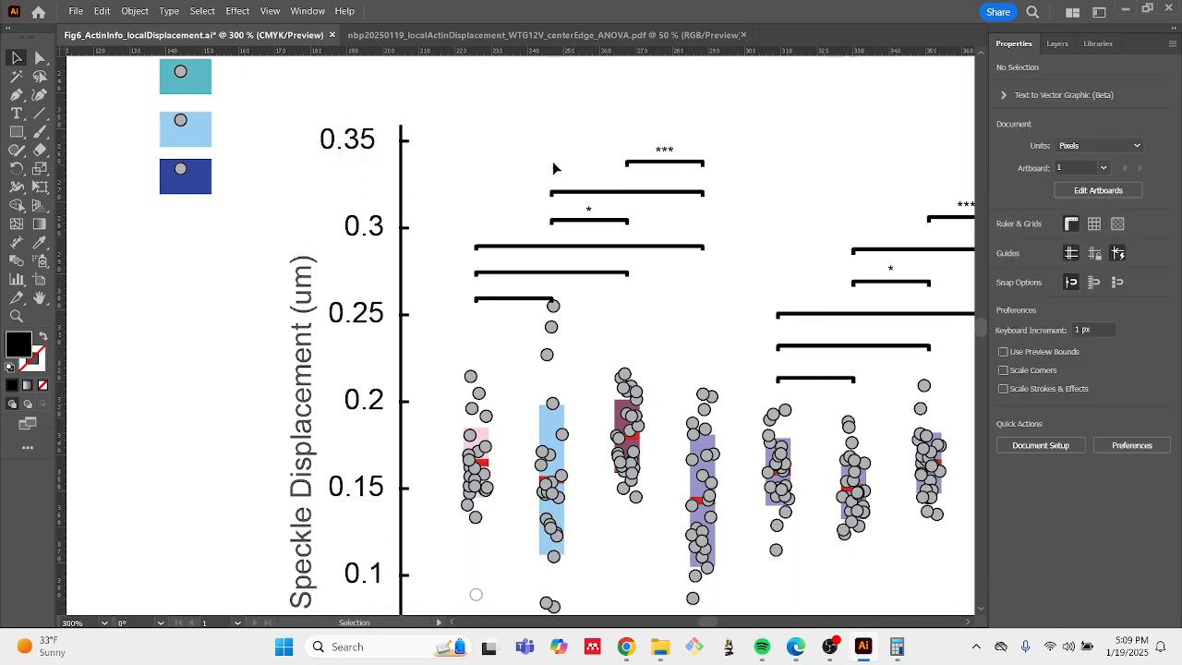
click(362, 211)
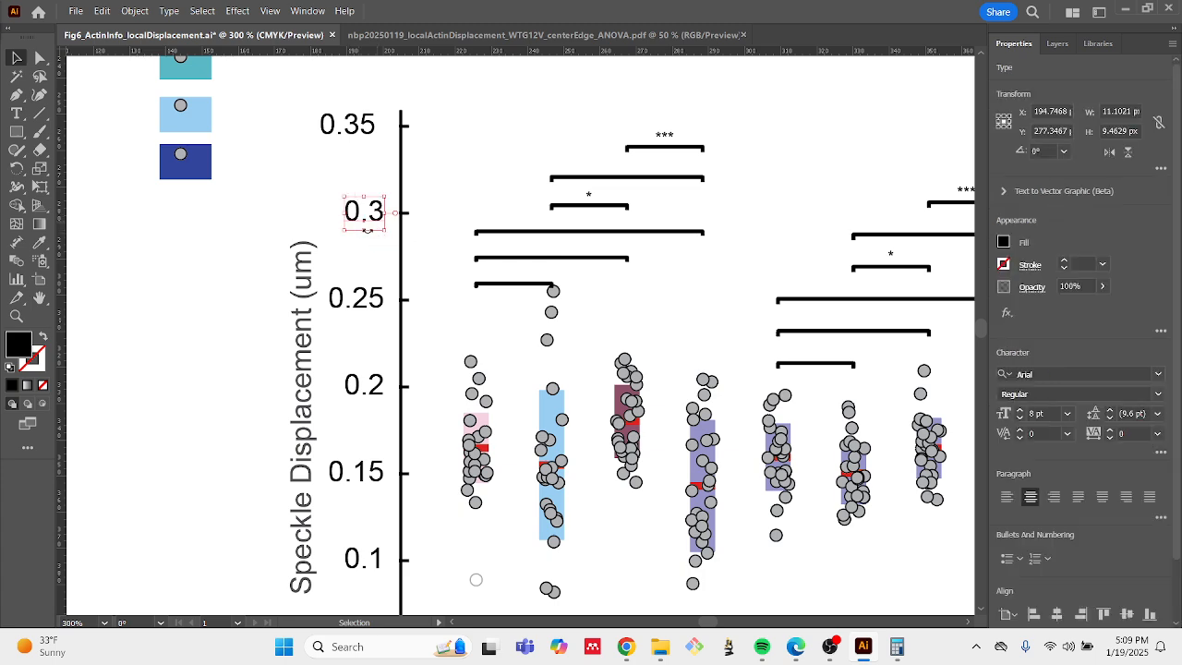
scroll(429, 270, down, 2)
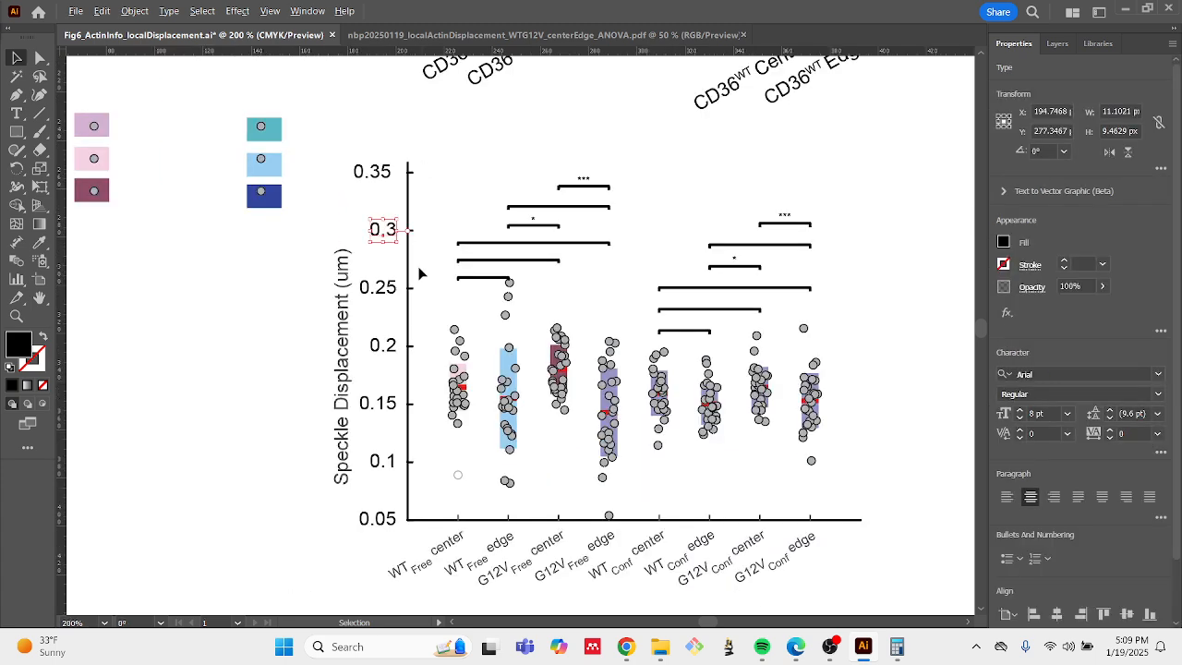
drag(392, 462, 402, 467)
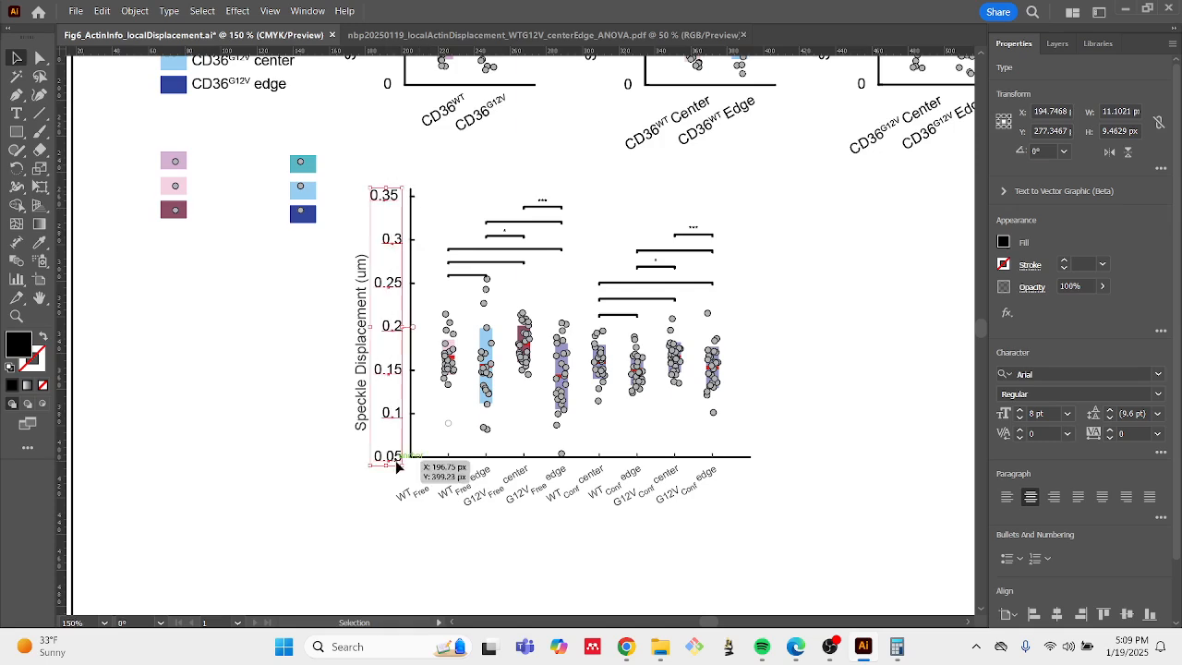
click(1081, 615)
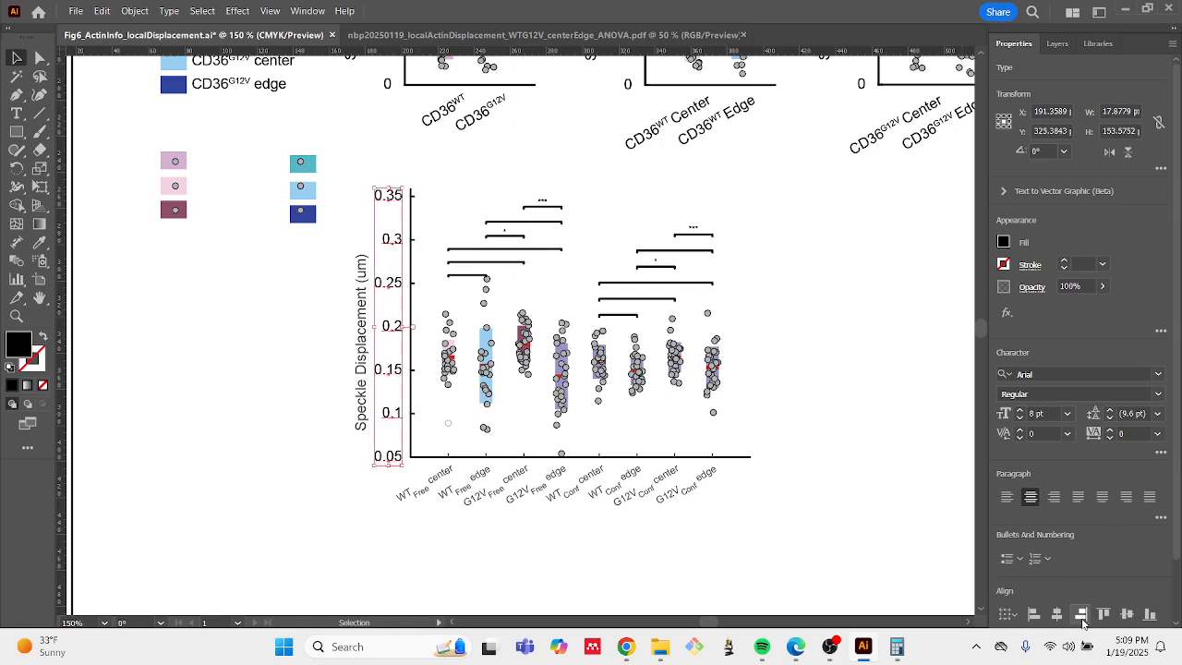
click(780, 356)
scroll(836, 342, up, 3)
scroll(835, 362, up, 3)
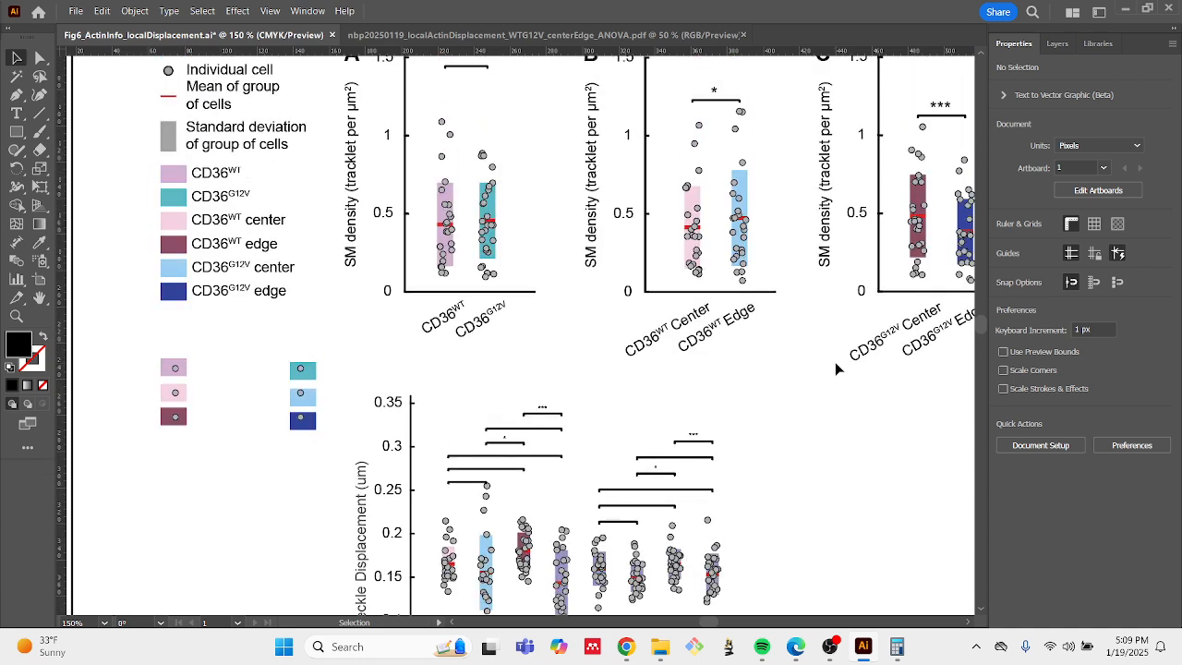
scroll(831, 374, down, 1)
drag(842, 496, 665, 412)
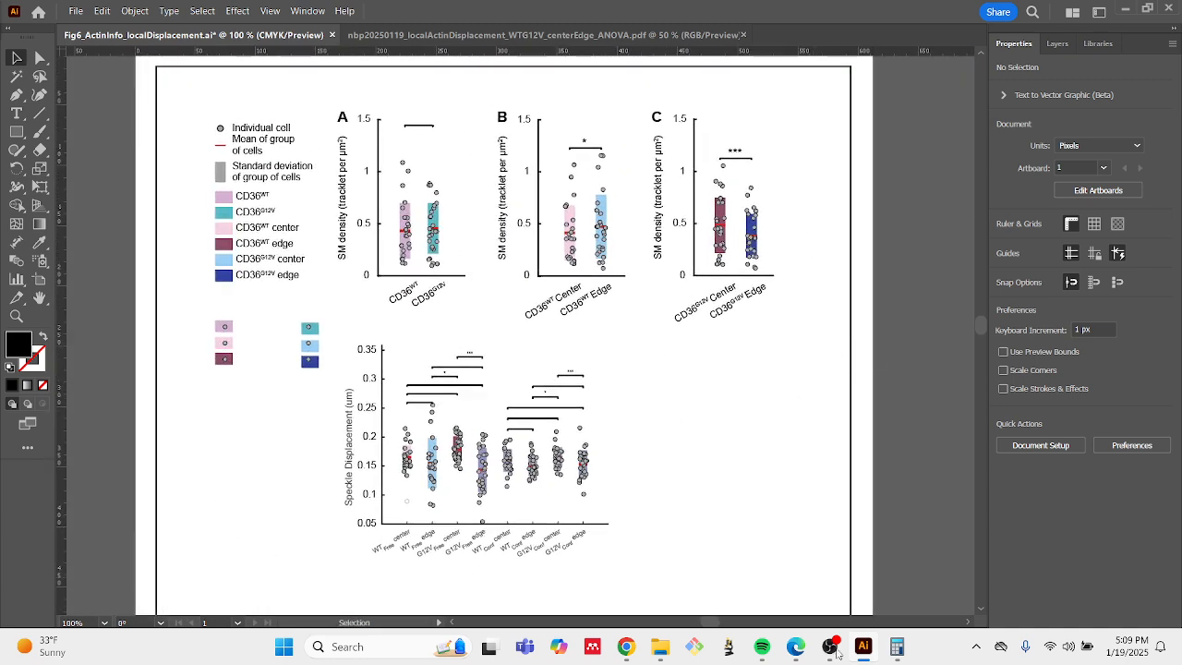